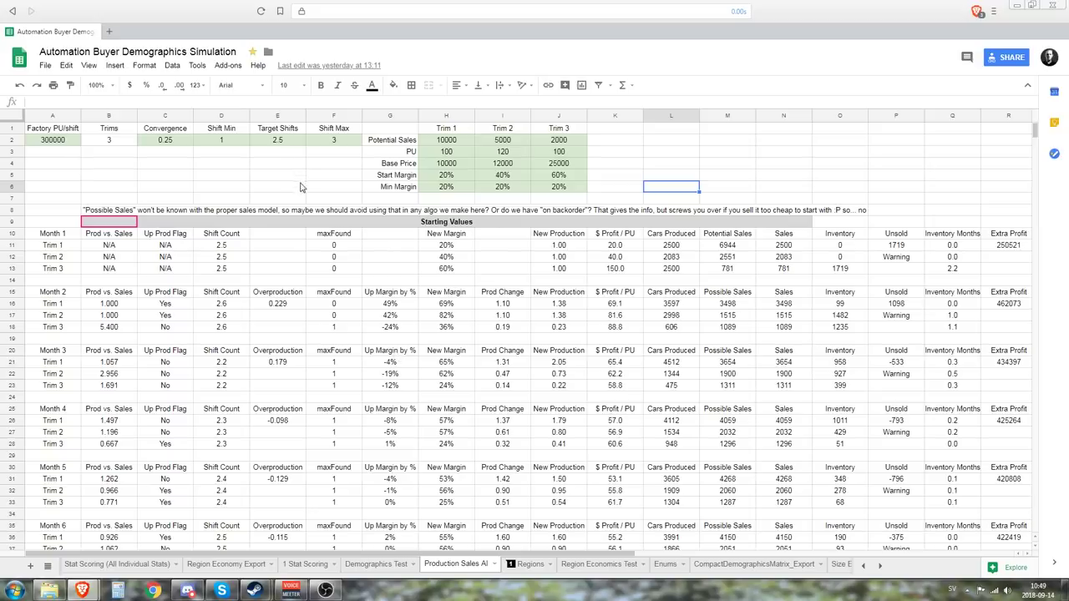
# Look through the monthly trim results on the Production Sales AI sheet, from Month 1 down to Month 13
pyautogui.click(316, 192)
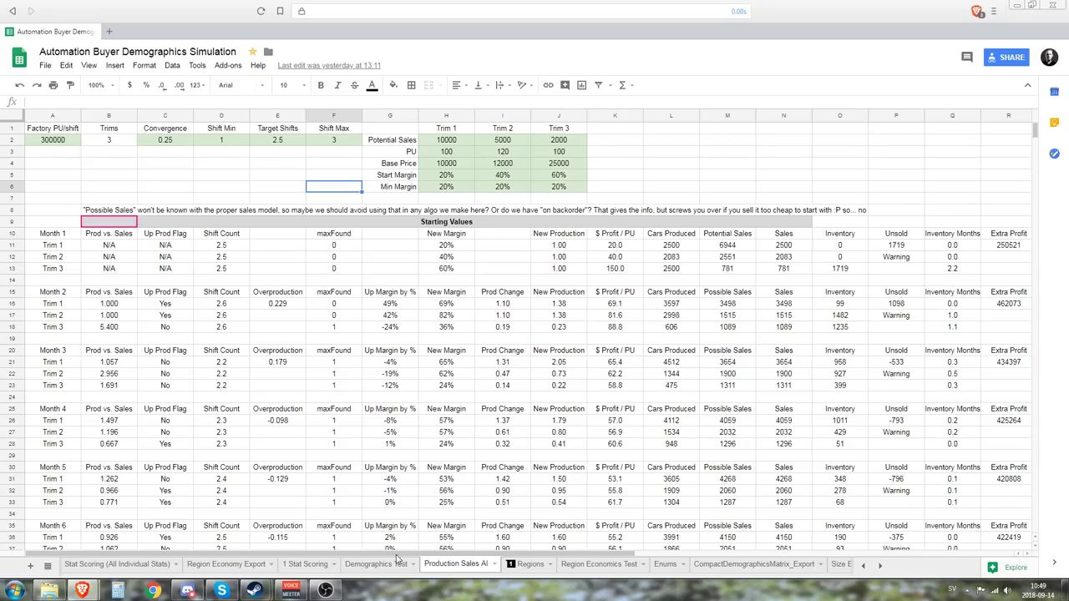
pyautogui.moveTo(402, 555); pyautogui.dragTo(386, 539)
pyautogui.hscroll(2, 755, 541)
pyautogui.hscroll(-2, 794, 541)
pyautogui.hscroll(2, 783, 543)
pyautogui.scroll(-3, 533, 398)
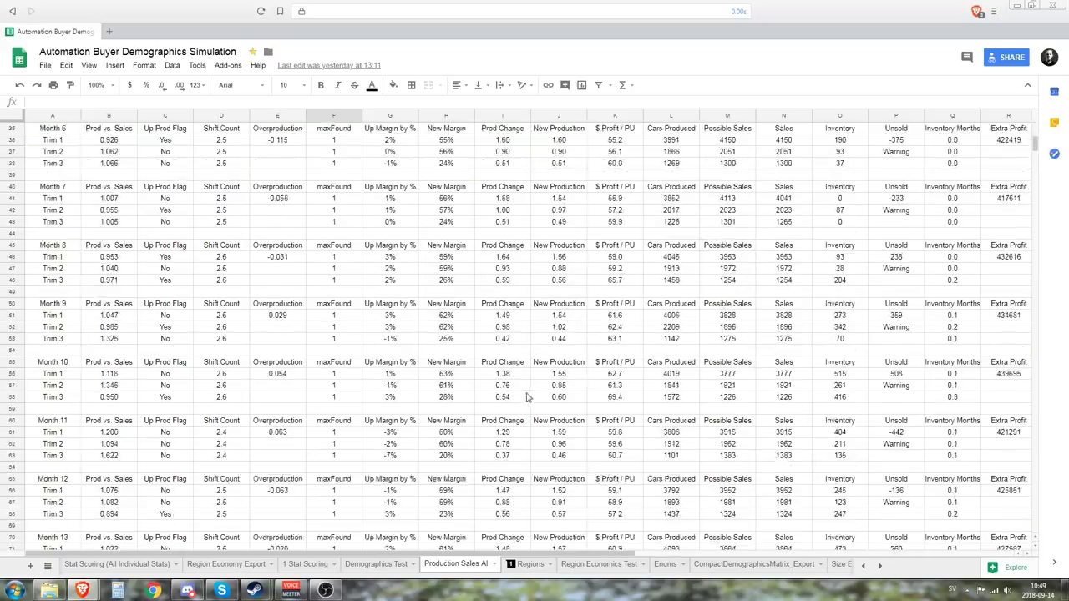
pyautogui.scroll(5, 528, 397)
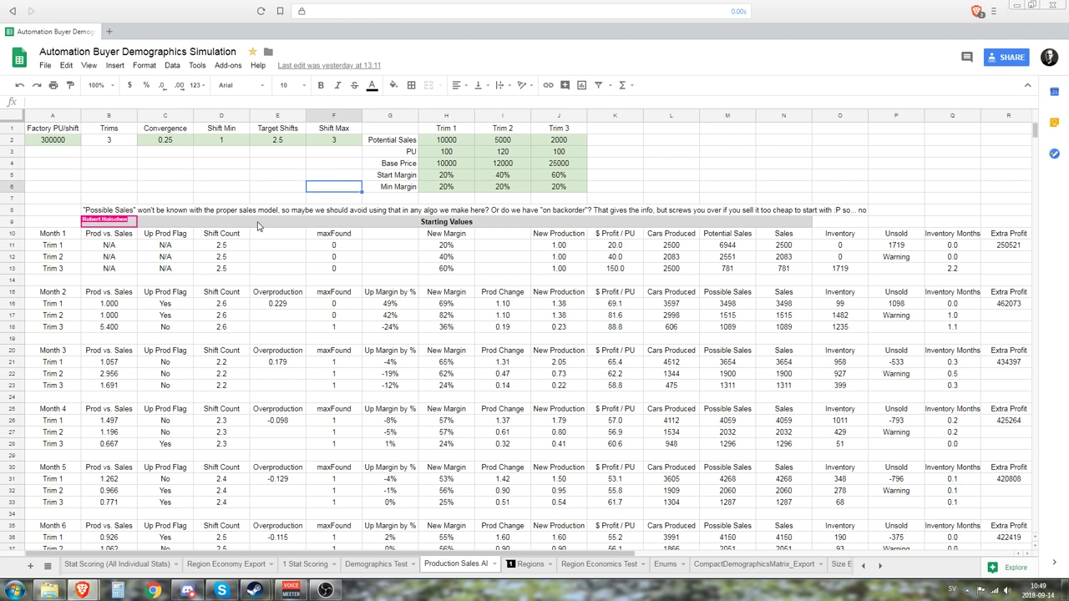
pyautogui.click(178, 176)
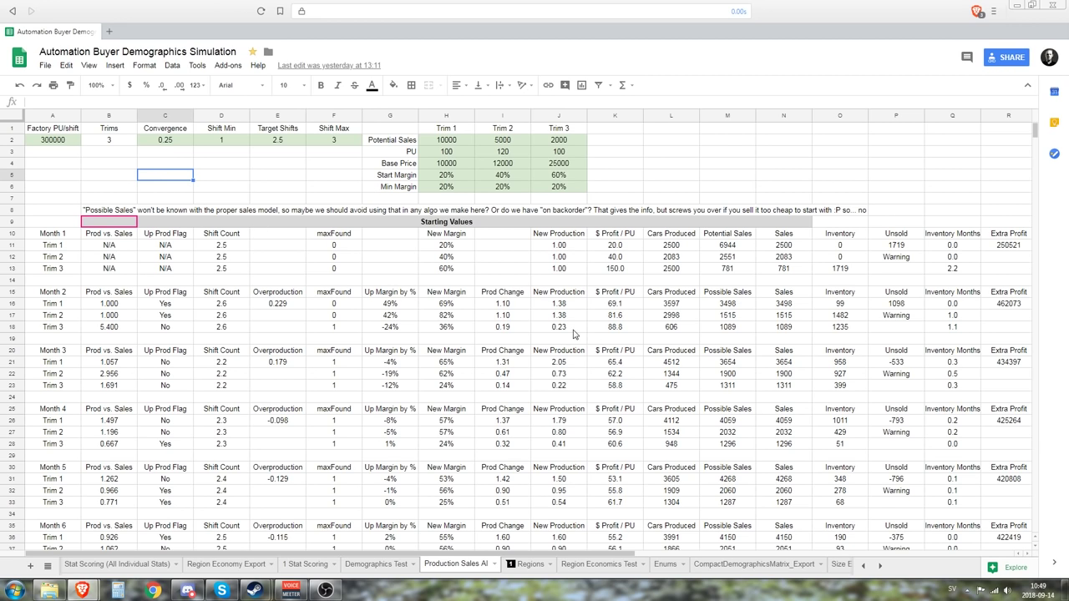
pyautogui.moveTo(407, 553); pyautogui.dragTo(342, 558)
pyautogui.click(230, 177)
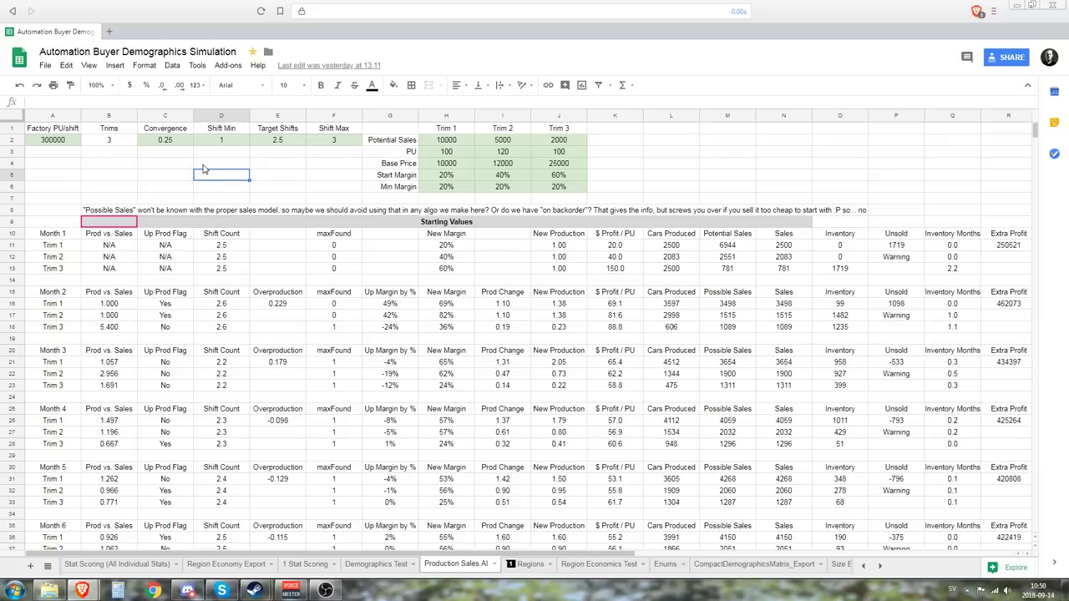
pyautogui.click(266, 182)
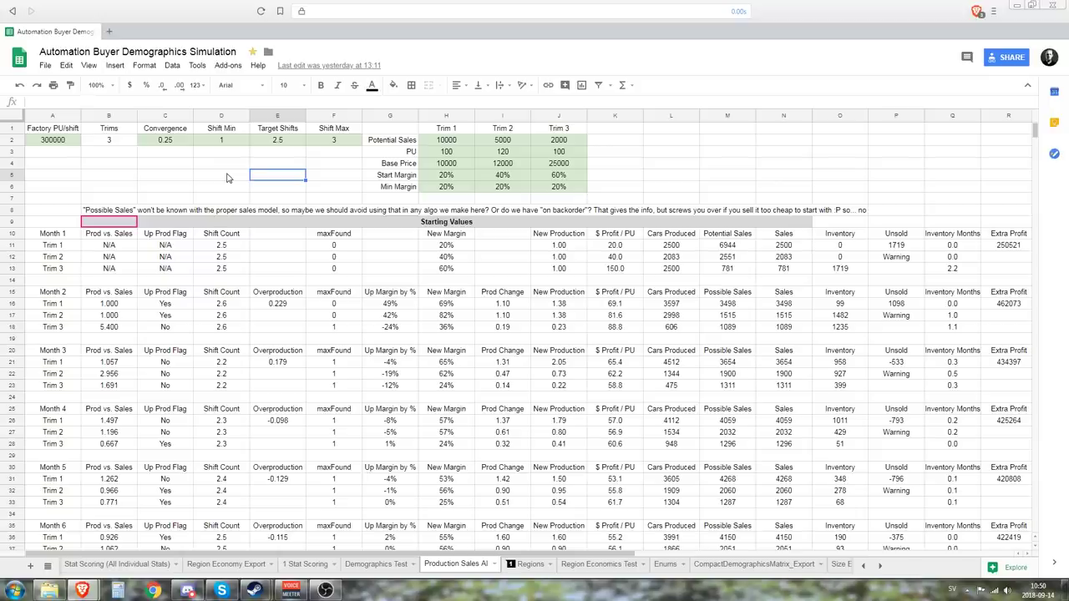
# Inspect the Factory PU/shift and Trims input cells of the simulation
pyautogui.click(55, 140)
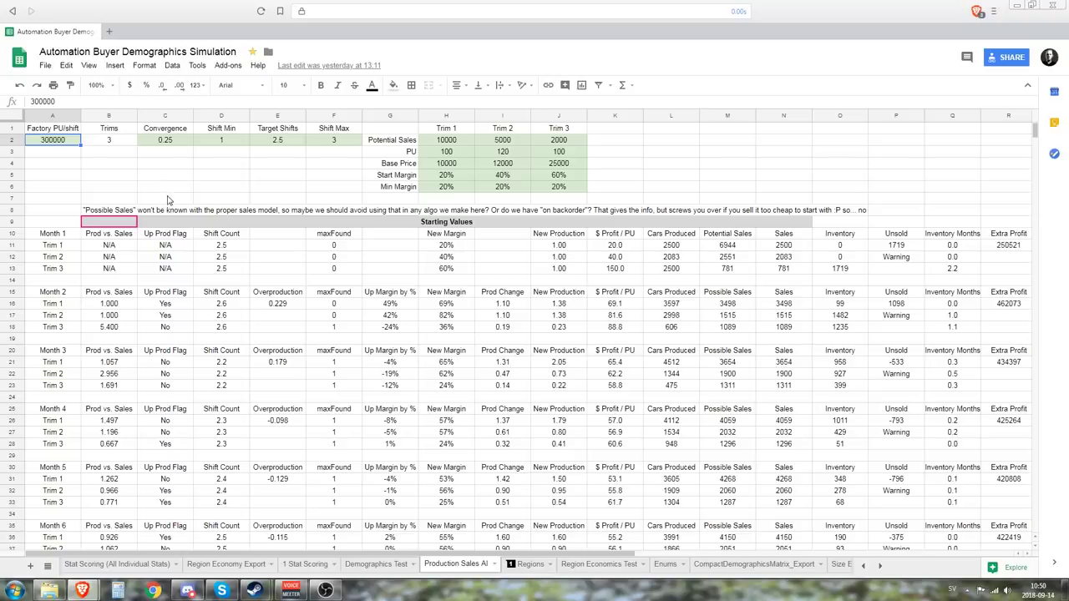
pyautogui.click(100, 141)
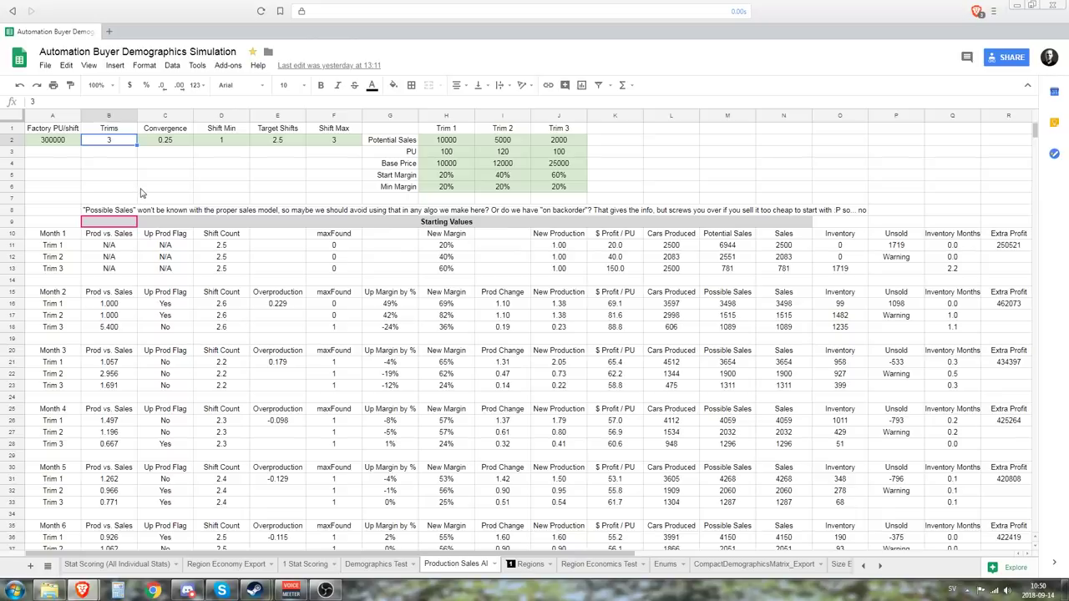
pyautogui.click(65, 141)
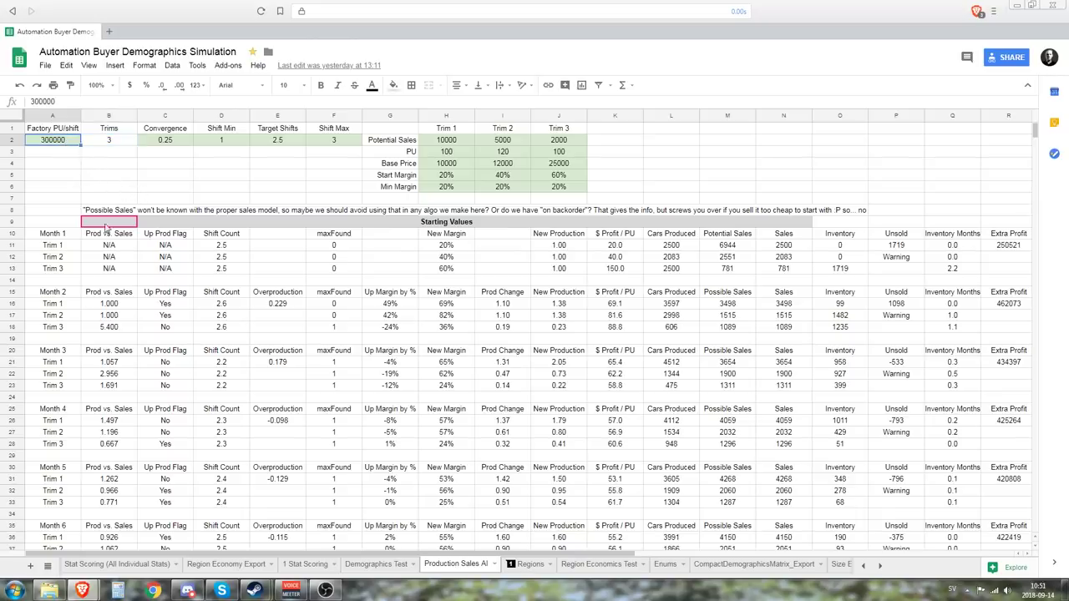
pyautogui.click(103, 166)
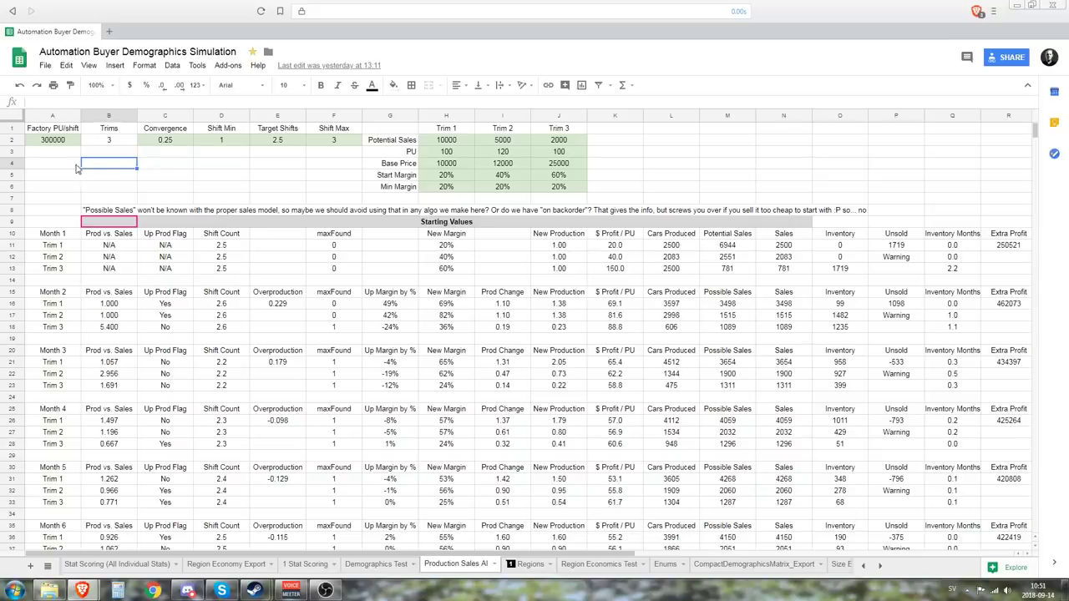
pyautogui.click(79, 165)
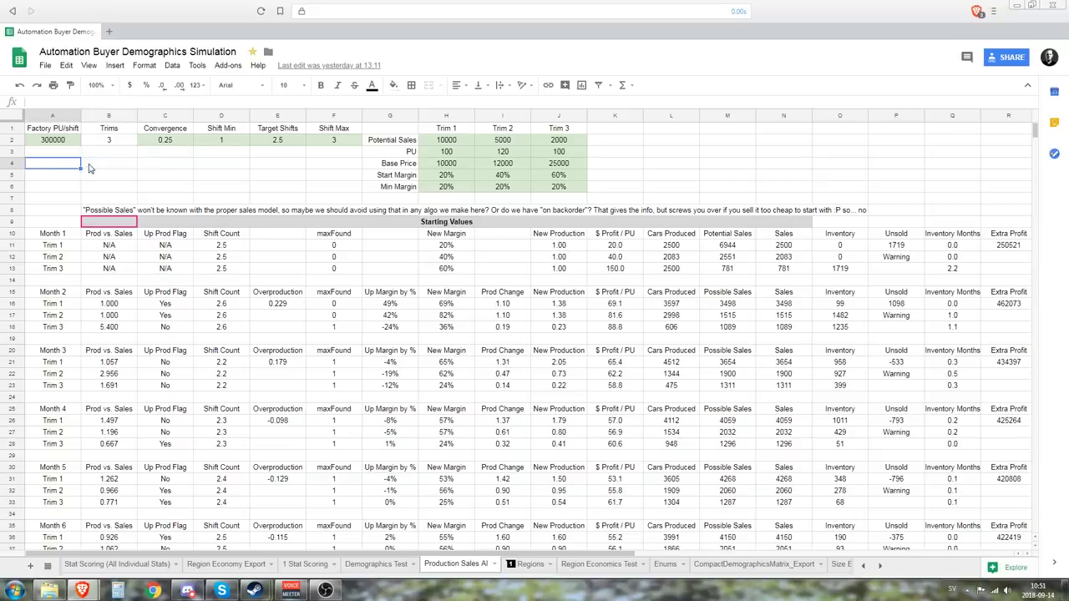
pyautogui.click(106, 165)
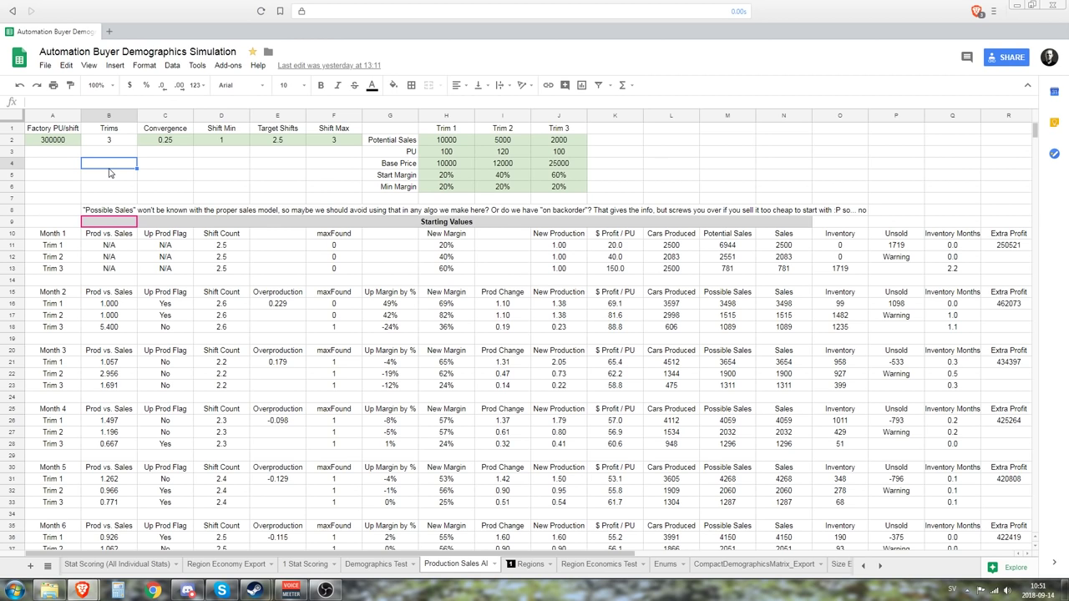
# Review the monthly sales and profit summary table along with the Sales by Trim, Margin Beyond Break-Even and Extra Profits charts
pyautogui.moveTo(296, 556); pyautogui.dragTo(751, 553)
pyautogui.scroll(-3, 244, 360)
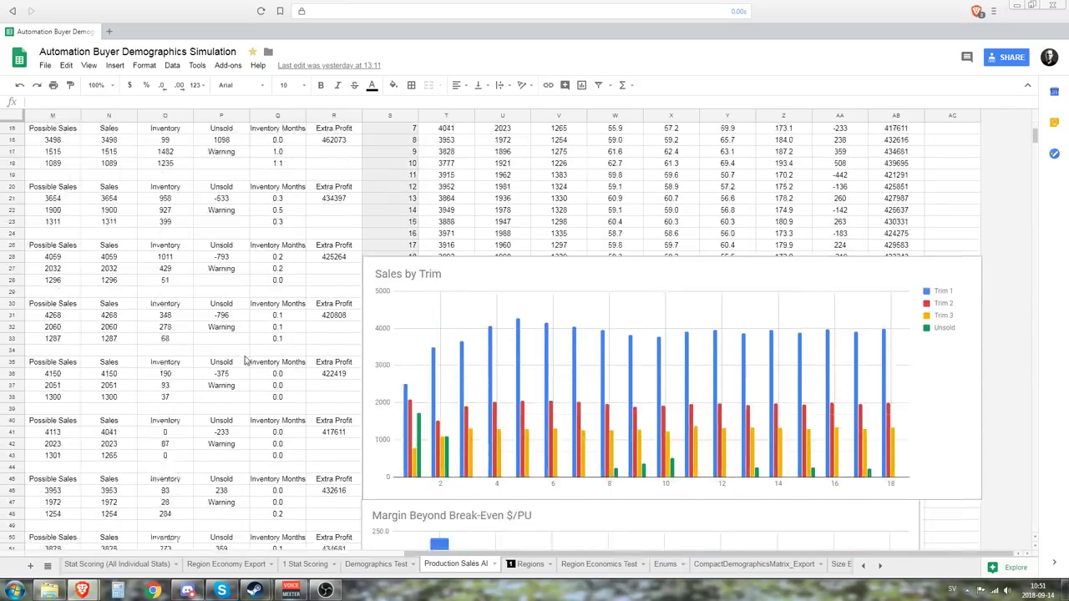
pyautogui.scroll(-5, 244, 359)
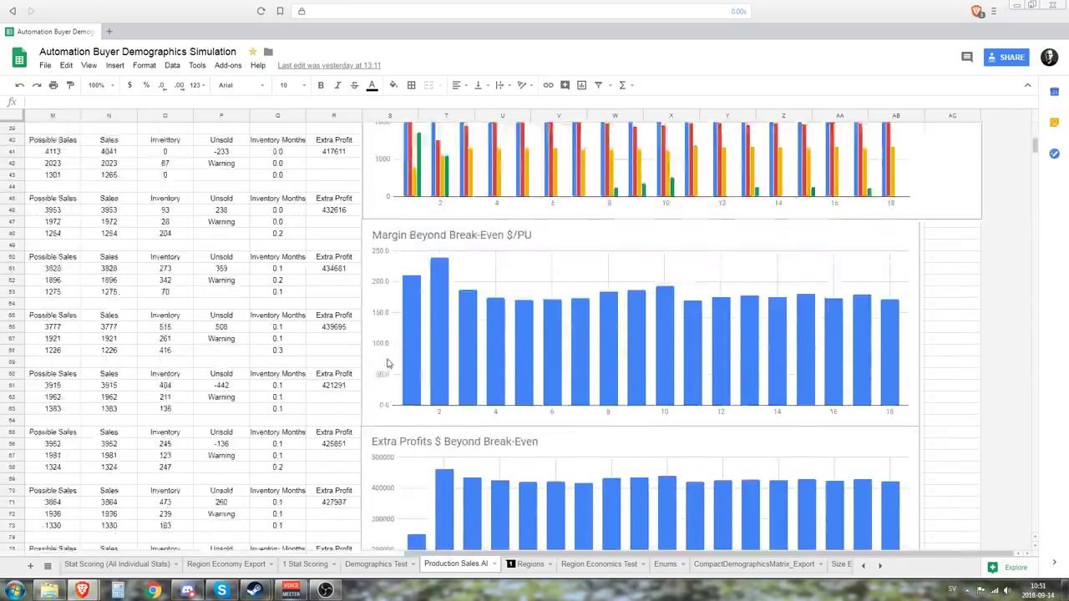
pyautogui.scroll(6, 387, 364)
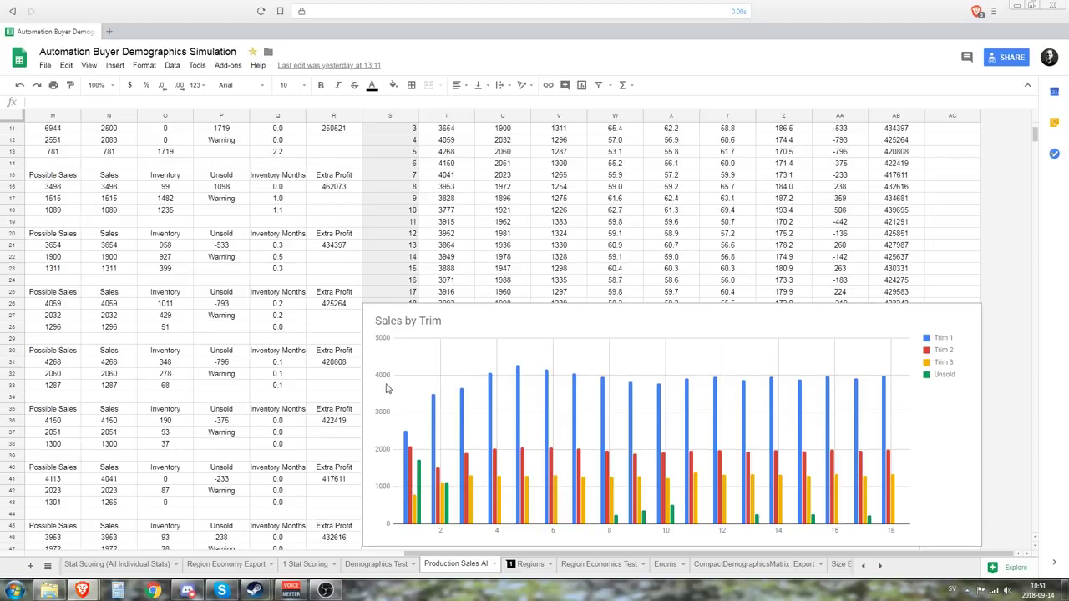
pyautogui.scroll(2, 387, 388)
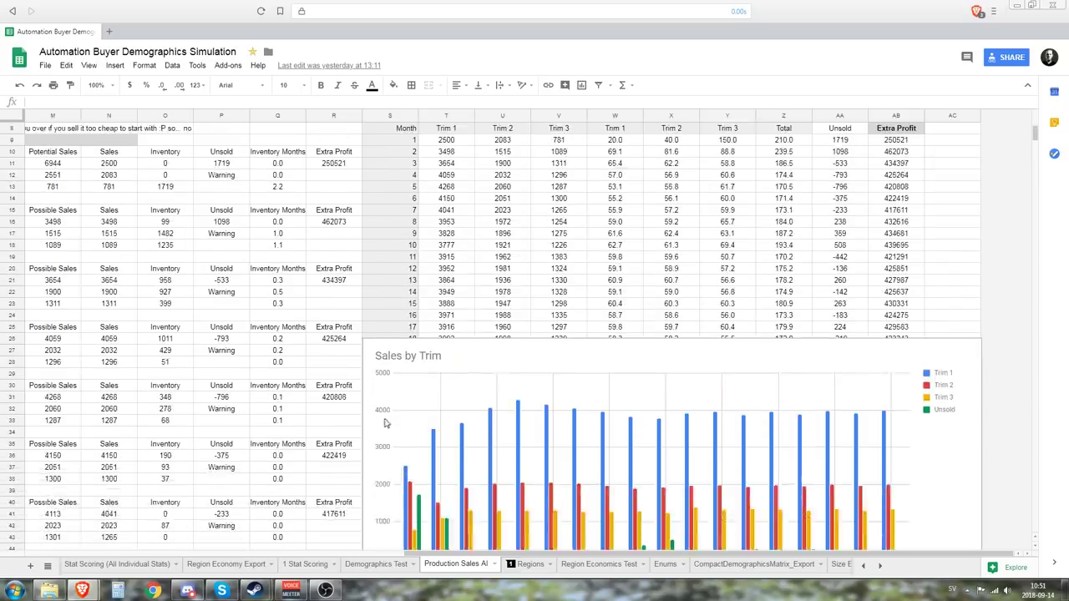
pyautogui.scroll(-4, 515, 464)
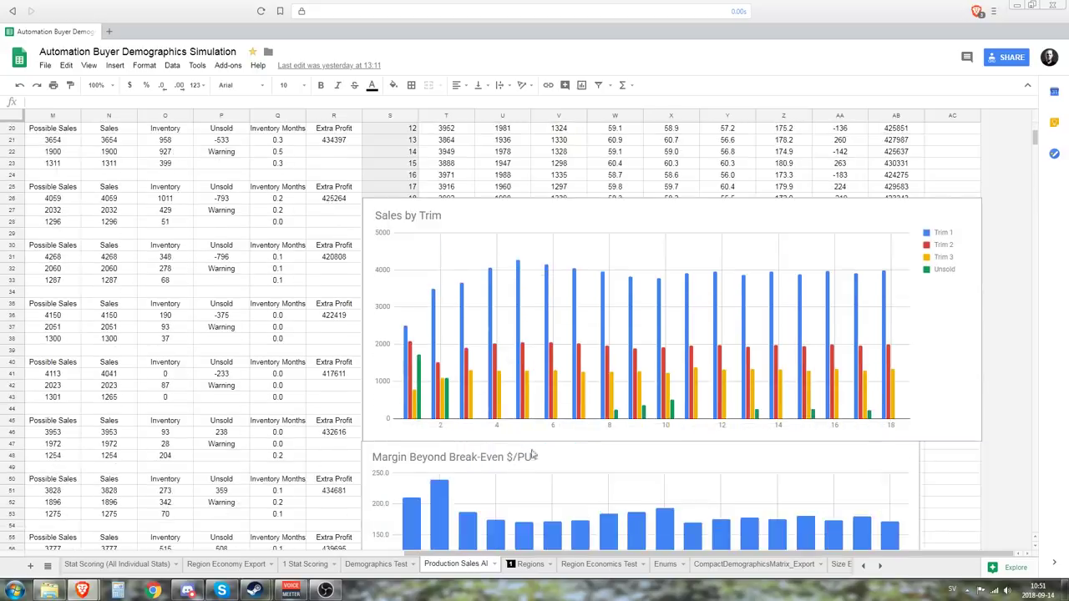
pyautogui.scroll(1, 509, 378)
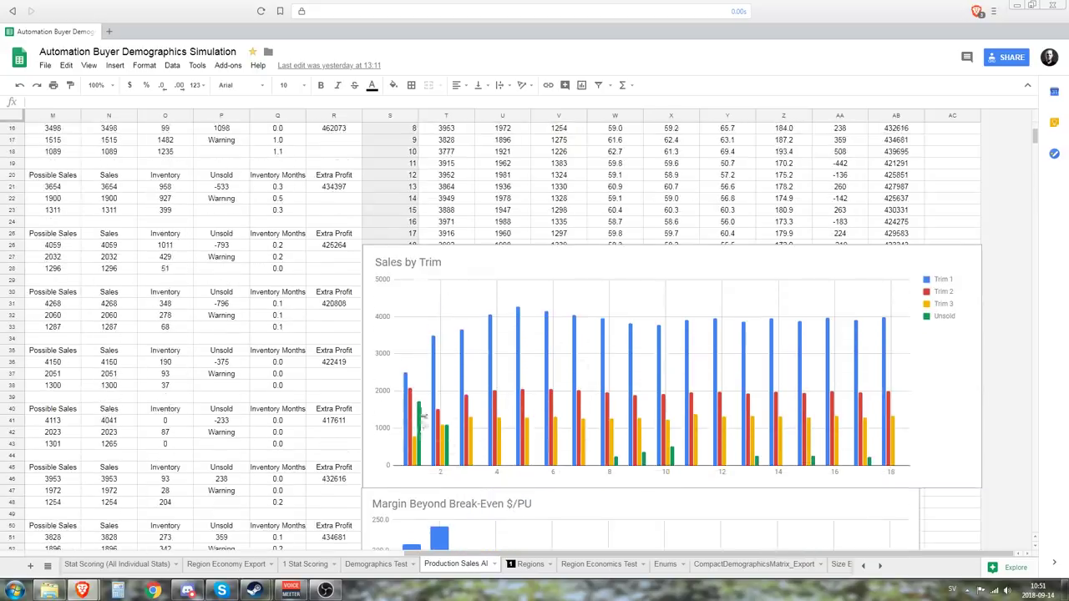
pyautogui.scroll(5, 458, 471)
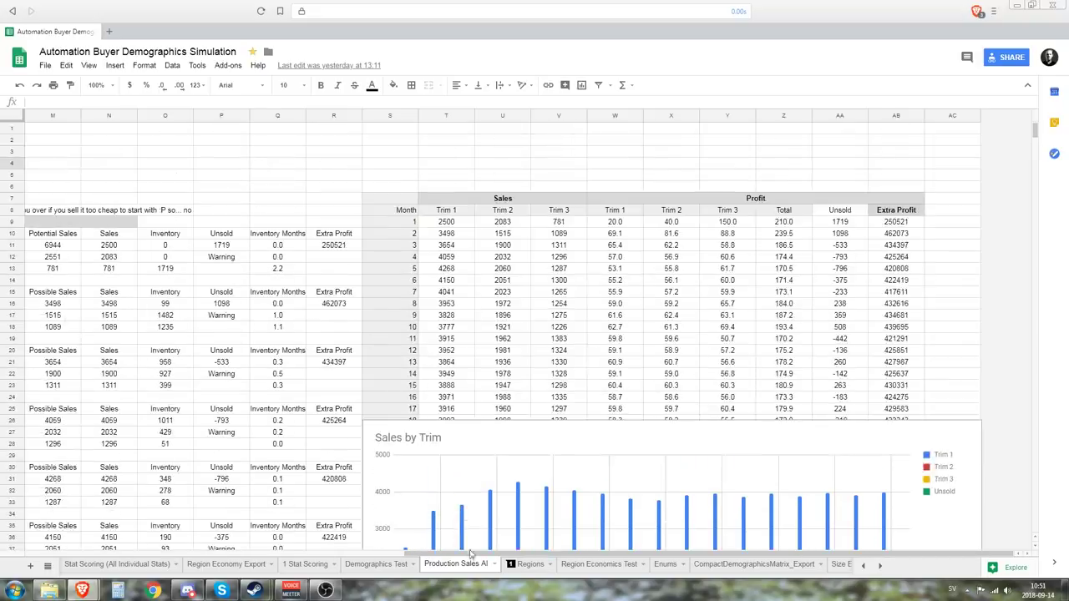
# Return to the trim input block and examine the Potential Sales values for Trims 1 to 3
pyautogui.moveTo(470, 554); pyautogui.dragTo(185, 518)
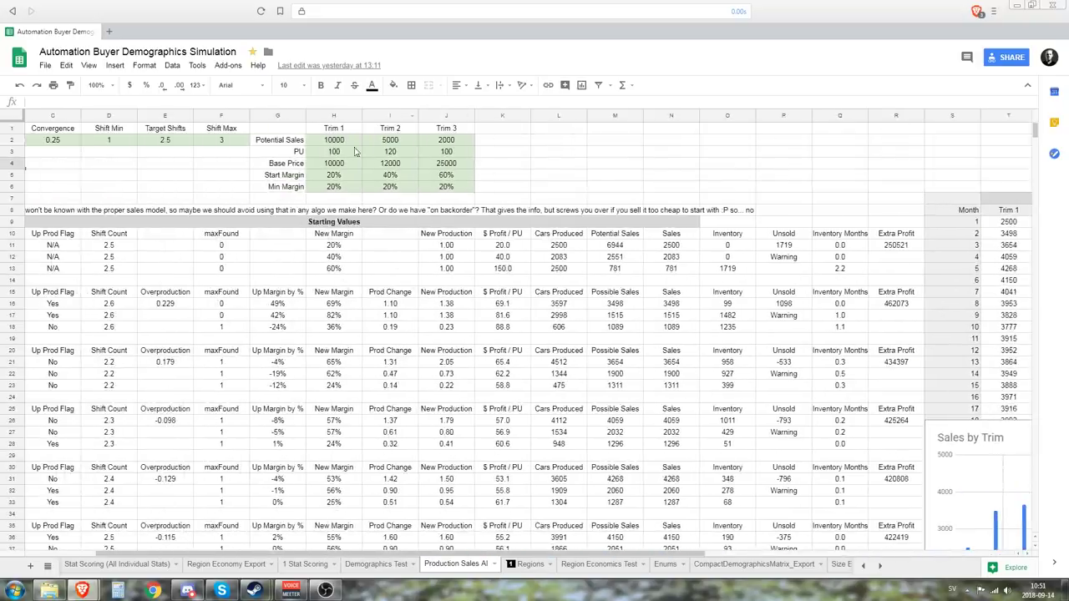
pyautogui.moveTo(342, 141); pyautogui.dragTo(451, 189)
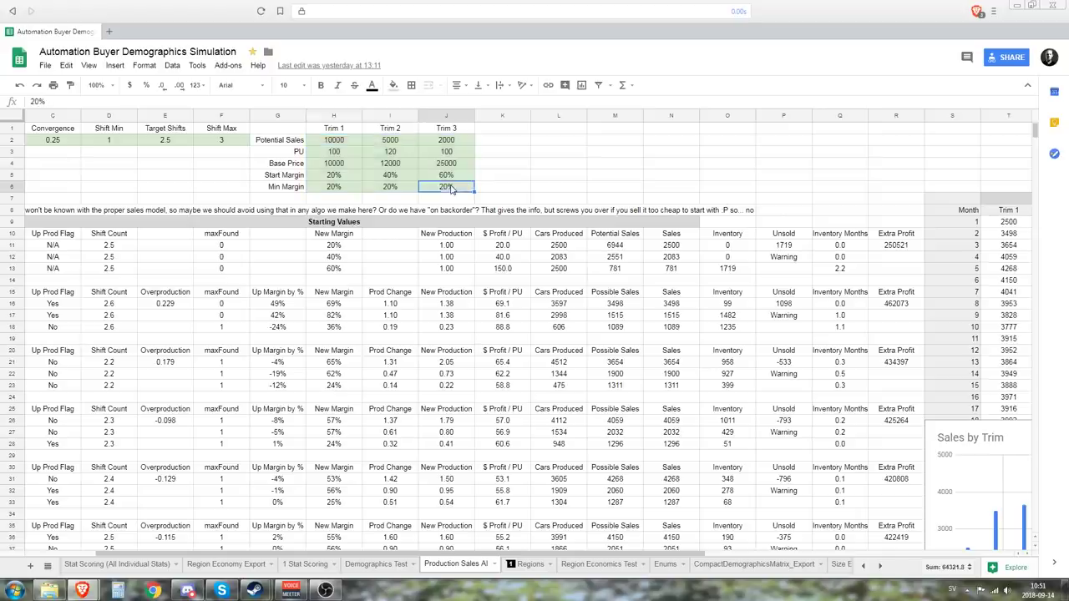
pyautogui.moveTo(332, 142); pyautogui.dragTo(461, 143)
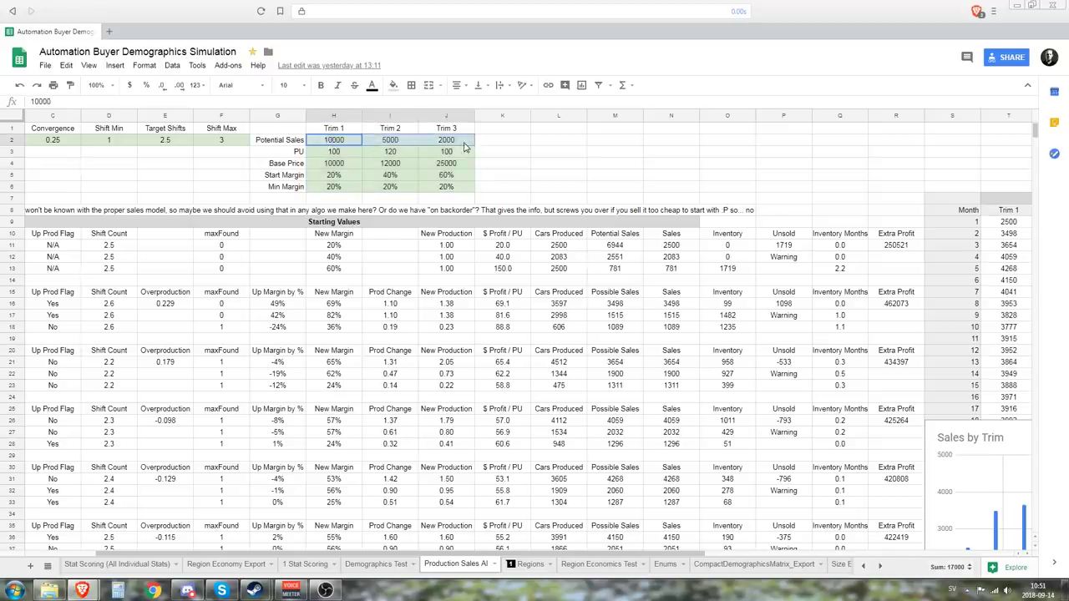
pyautogui.click(511, 155)
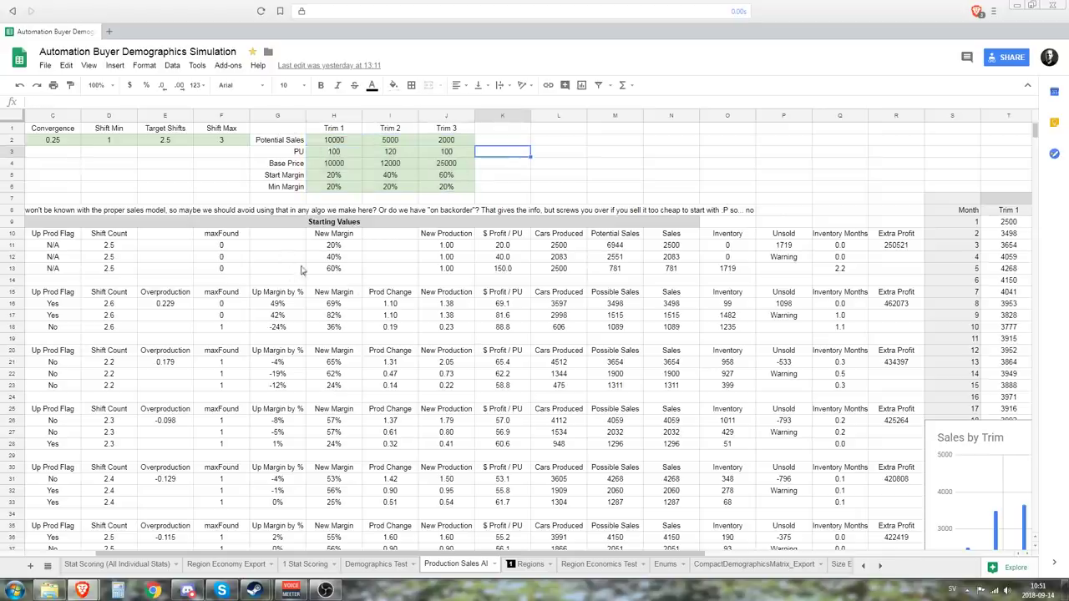
pyautogui.moveTo(334, 142); pyautogui.dragTo(464, 143)
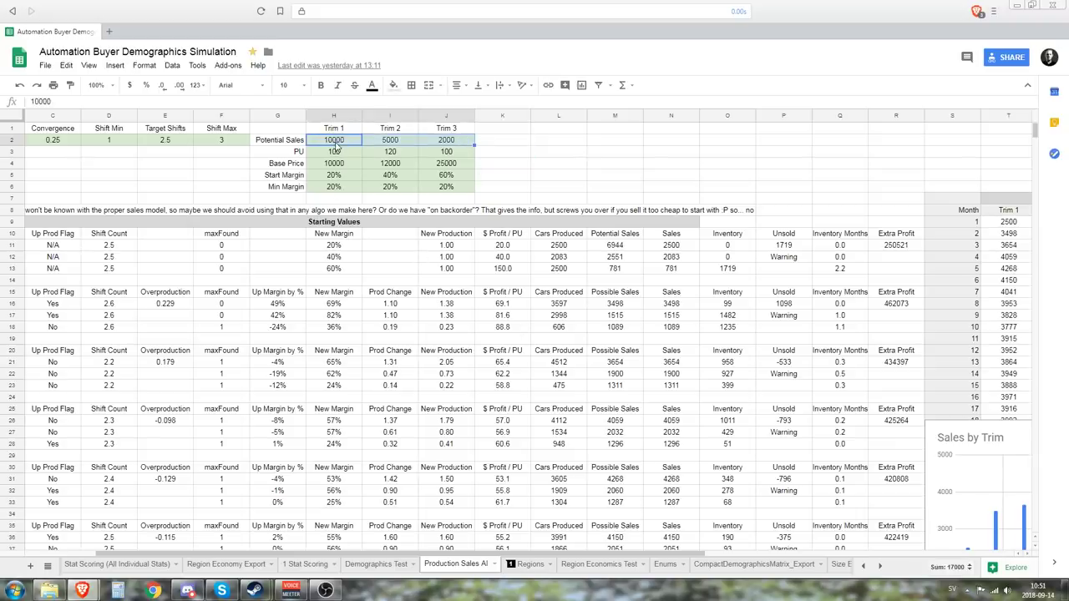
pyautogui.moveTo(335, 144); pyautogui.dragTo(460, 148)
pyautogui.moveTo(397, 554); pyautogui.dragTo(235, 554)
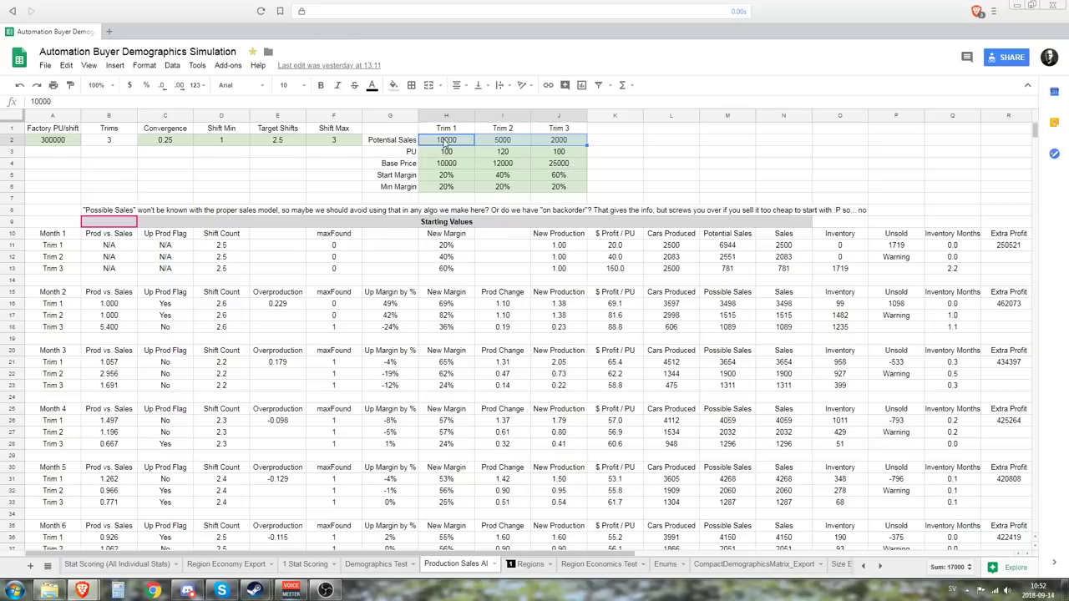
pyautogui.click(559, 141)
pyautogui.click(625, 144)
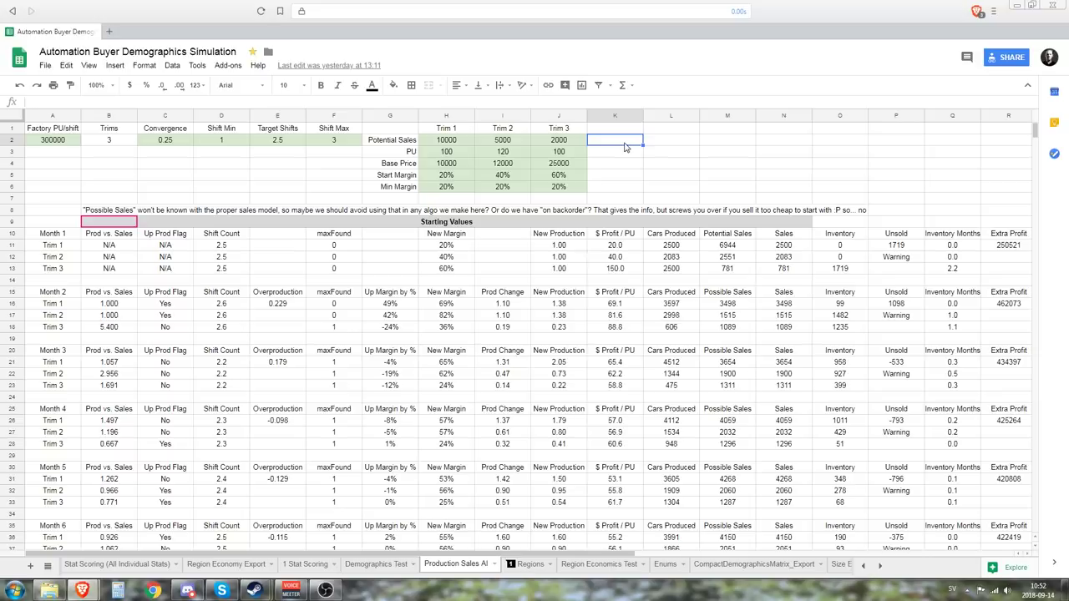
# Examine the PU and Base Price inputs for all three trims
pyautogui.moveTo(422, 153); pyautogui.dragTo(560, 156)
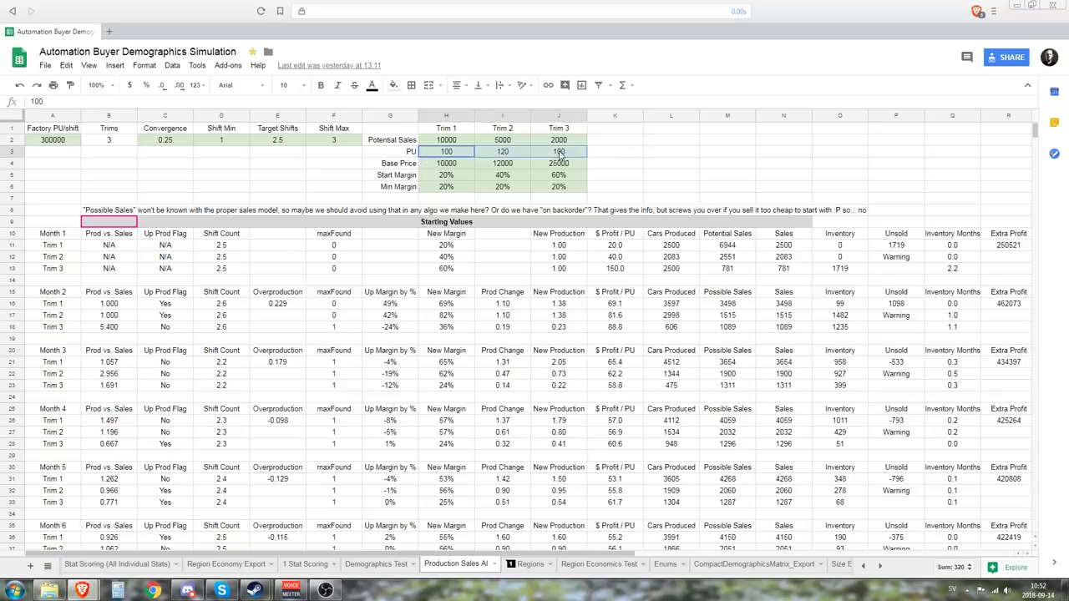
pyautogui.click(440, 156)
pyautogui.moveTo(440, 157); pyautogui.dragTo(573, 154)
pyautogui.click(573, 154)
pyautogui.moveTo(445, 167); pyautogui.dragTo(550, 167)
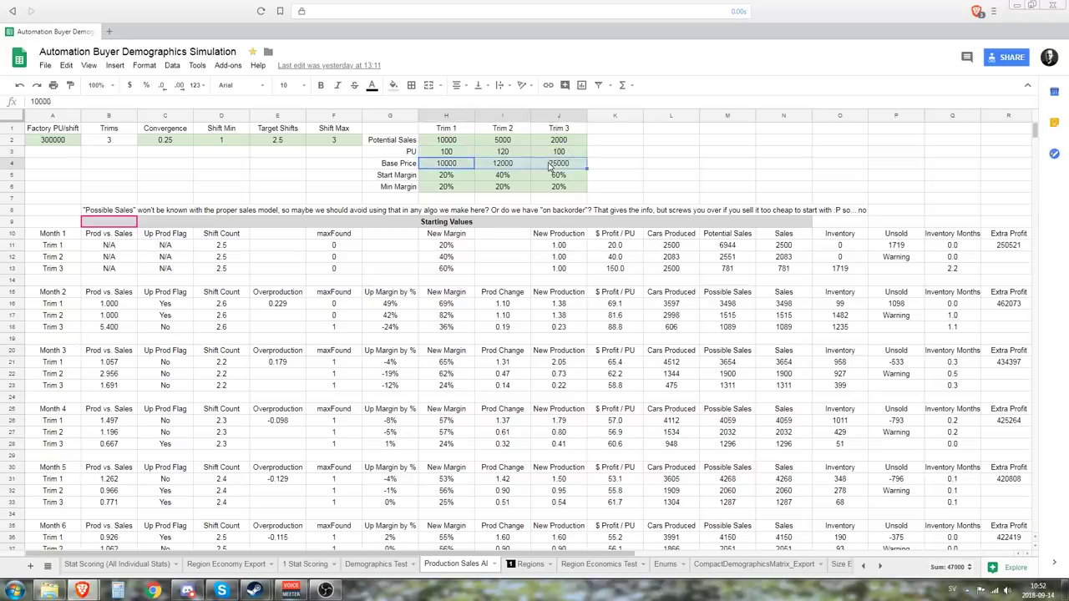
pyautogui.click(462, 167)
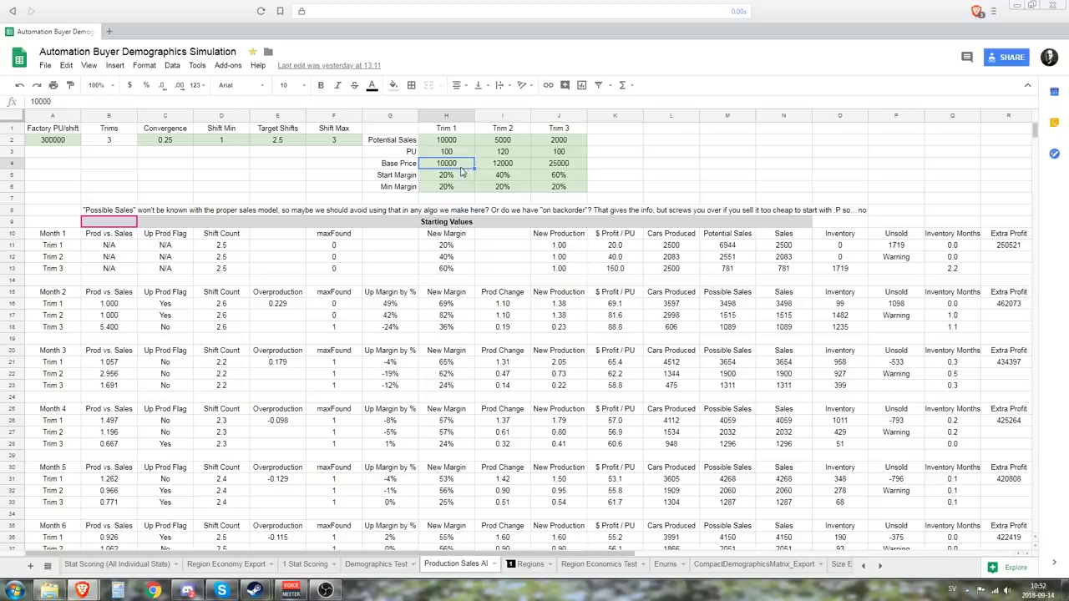
pyautogui.moveTo(458, 168)
pyautogui.mouseDown()
pyautogui.moveTo(556, 172)
pyautogui.moveTo(440, 169)
pyautogui.mouseUp()
# Examine the Start Margin and Min Margin inputs of each trim
pyautogui.click(450, 177)
pyautogui.click(502, 178)
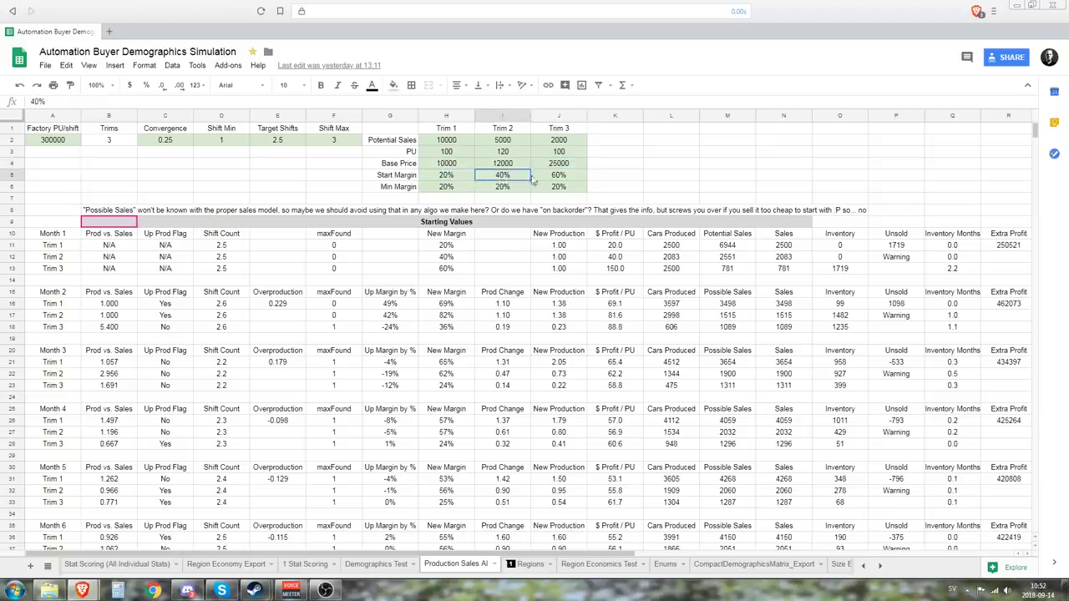
pyautogui.click(547, 179)
pyautogui.moveTo(459, 187); pyautogui.dragTo(553, 189)
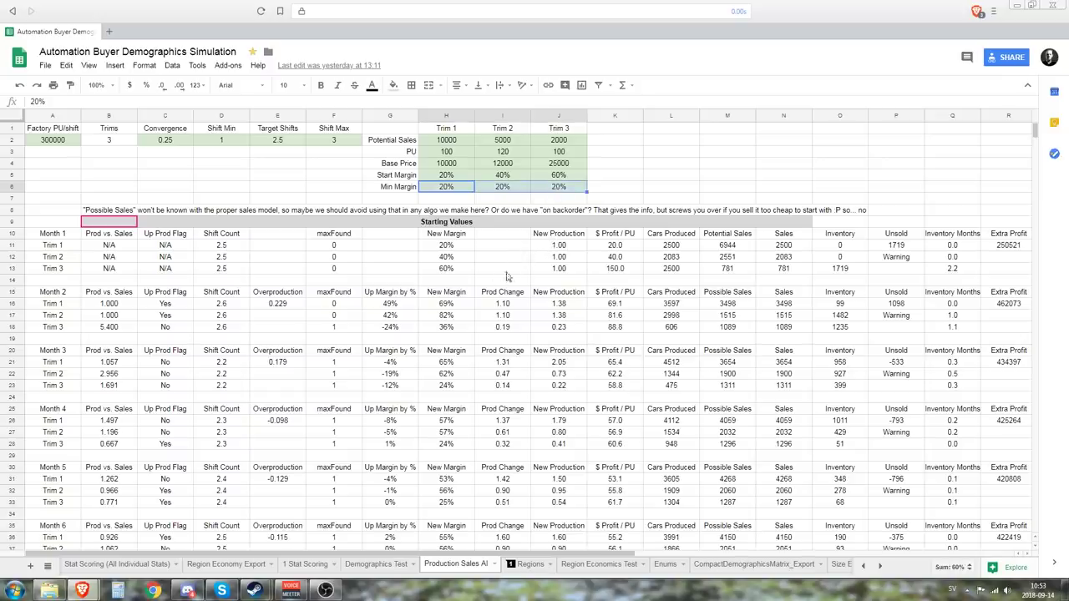
pyautogui.click(472, 208)
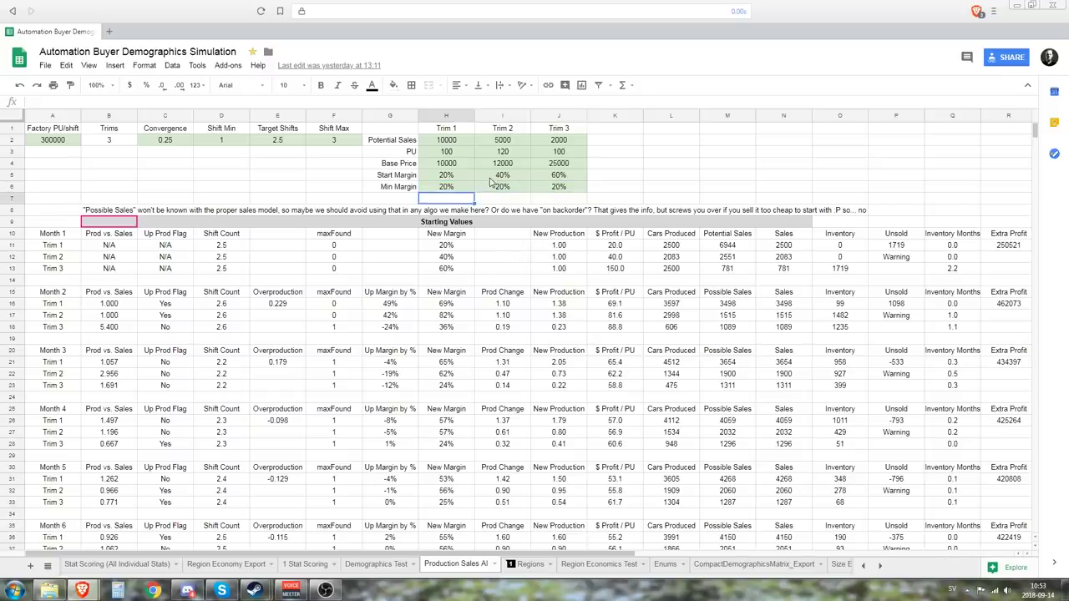
pyautogui.click(490, 177)
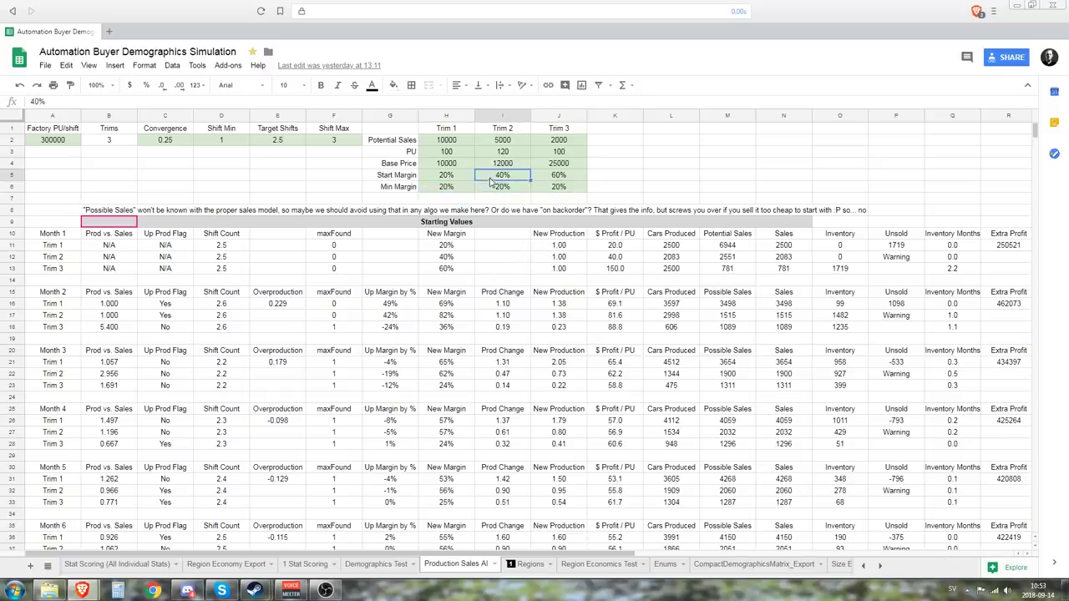
# Check the Month 1 Trim 1 Shift Count formula against the Target Shifts input it refers to
pyautogui.click(226, 246)
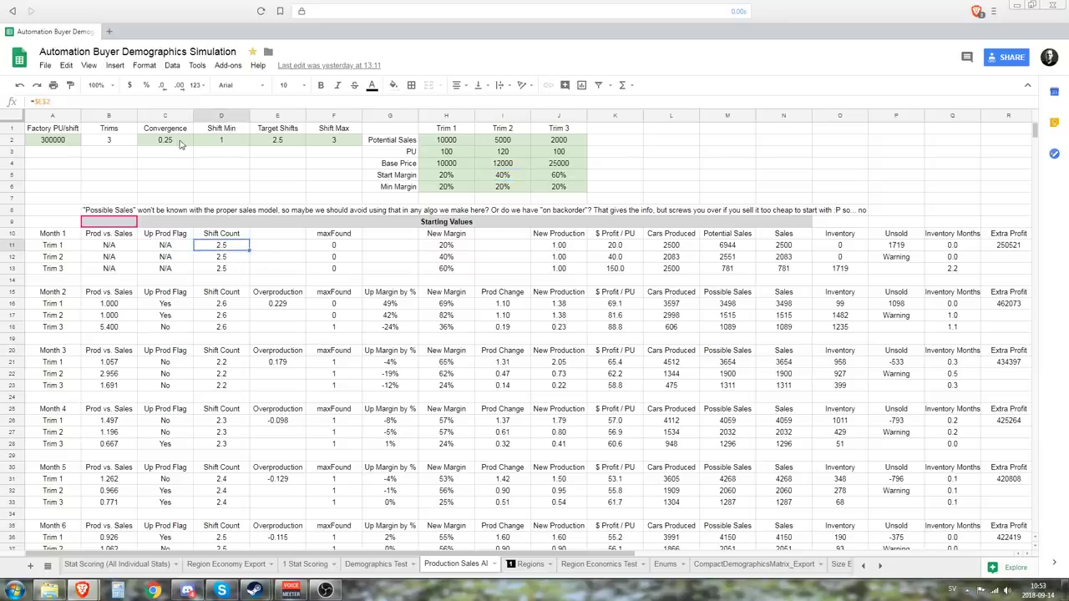
pyautogui.click(279, 142)
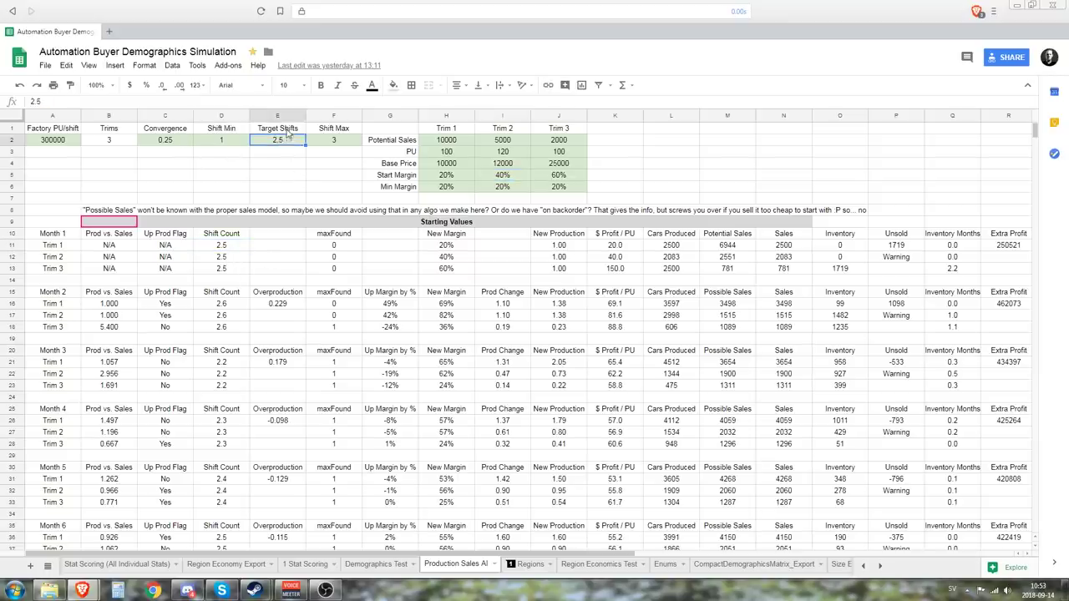
# Review the Target Shifts and Shift Max inputs and set Shift Max to 2
pyautogui.click(285, 129)
pyautogui.click(292, 143)
pyautogui.click(336, 129)
pyautogui.moveTo(338, 130); pyautogui.dragTo(340, 142)
pyautogui.click(341, 142)
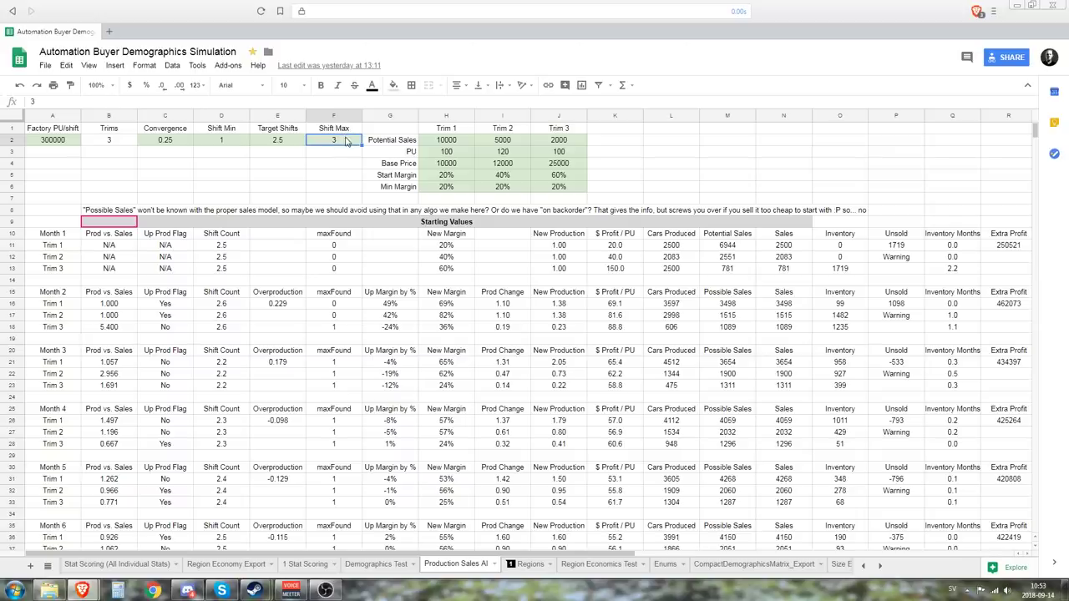
pyautogui.write('2')
# Set the Target Shifts input to 1.5
pyautogui.click(287, 144)
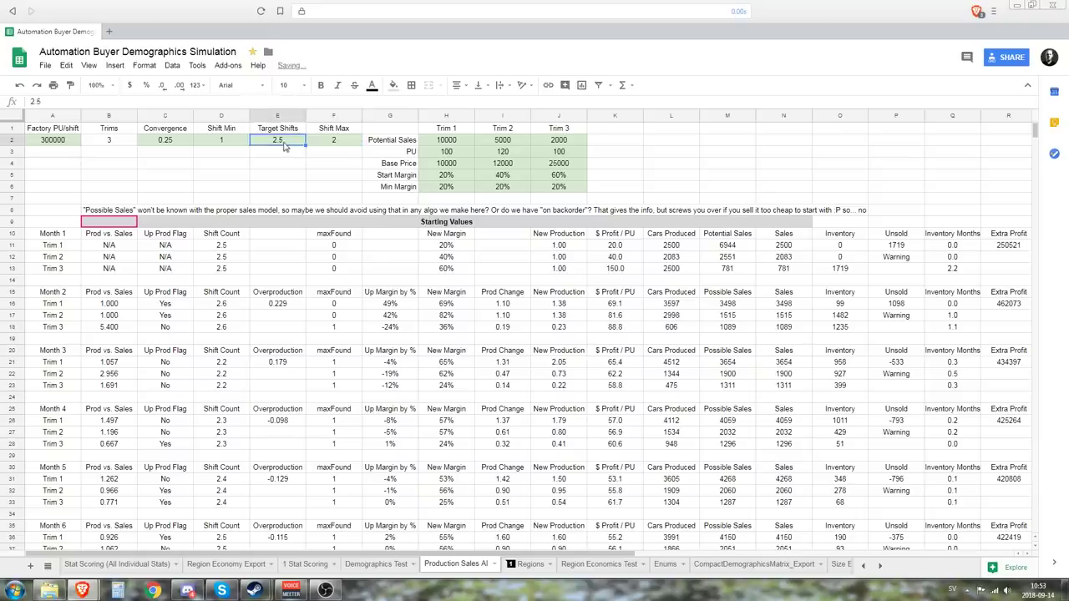
pyautogui.doubleClick(287, 143)
pyautogui.hotkey('shift', 'Left')
pyautogui.hotkey('shift', 'Left')
pyautogui.hotkey('shift', 'Left')
pyautogui.write('1.5')
pyautogui.click(293, 170)
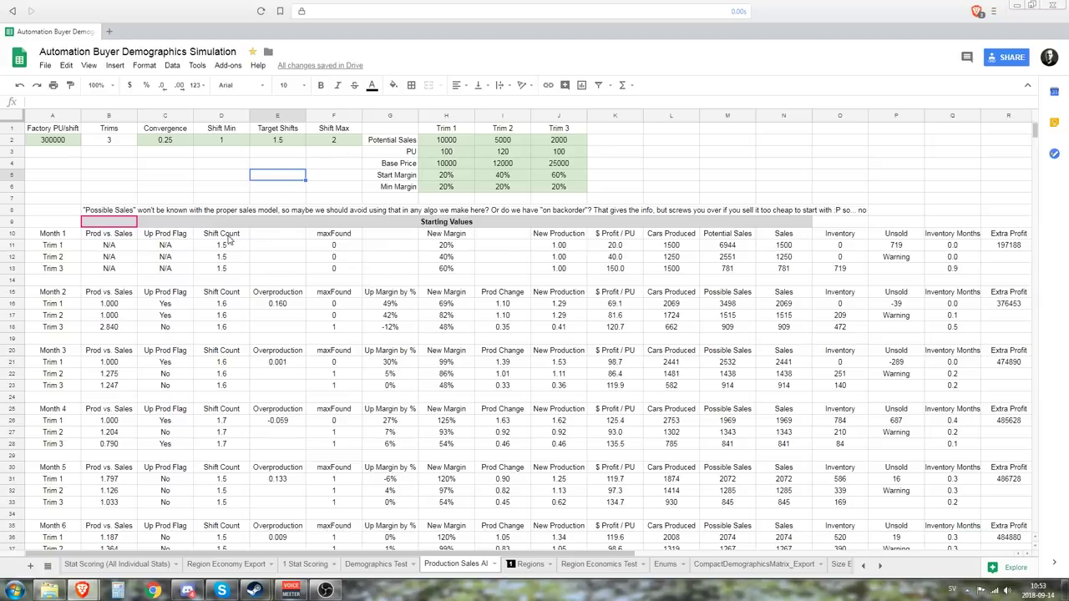
# Examine the Month 1 Shift Count and $ Profit / PU values and formulas for all three trims
pyautogui.moveTo(231, 244); pyautogui.dragTo(234, 267)
pyautogui.click(235, 270)
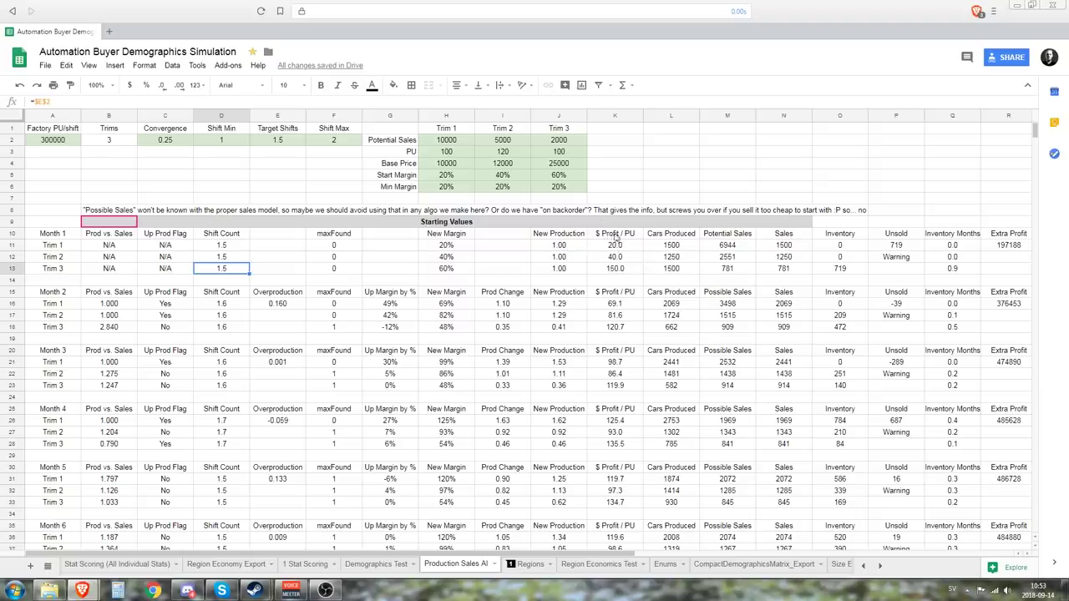
pyautogui.moveTo(621, 239); pyautogui.dragTo(623, 266)
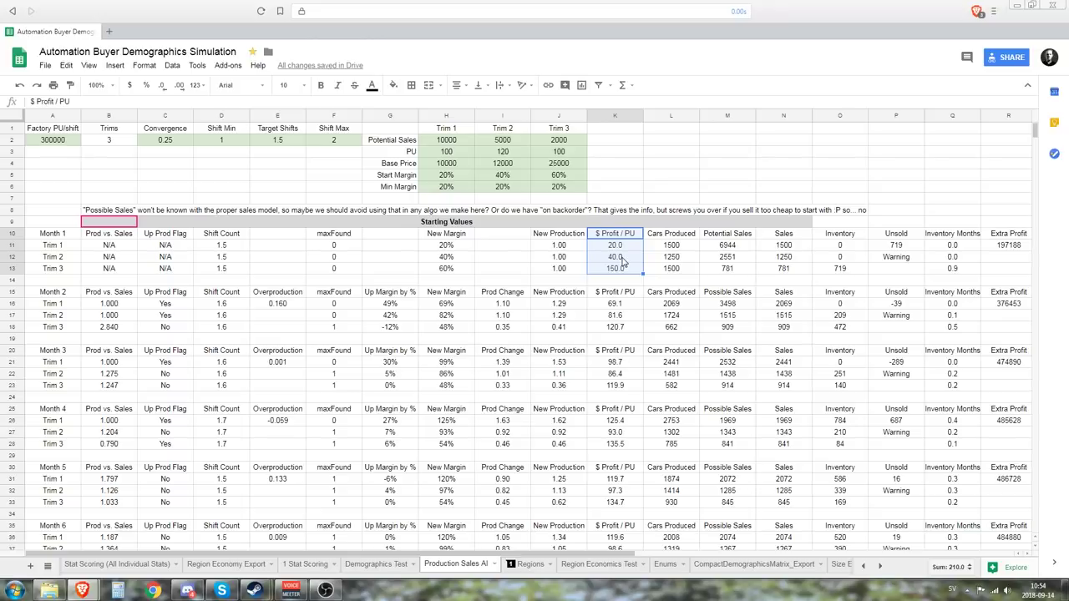
pyautogui.click(609, 271)
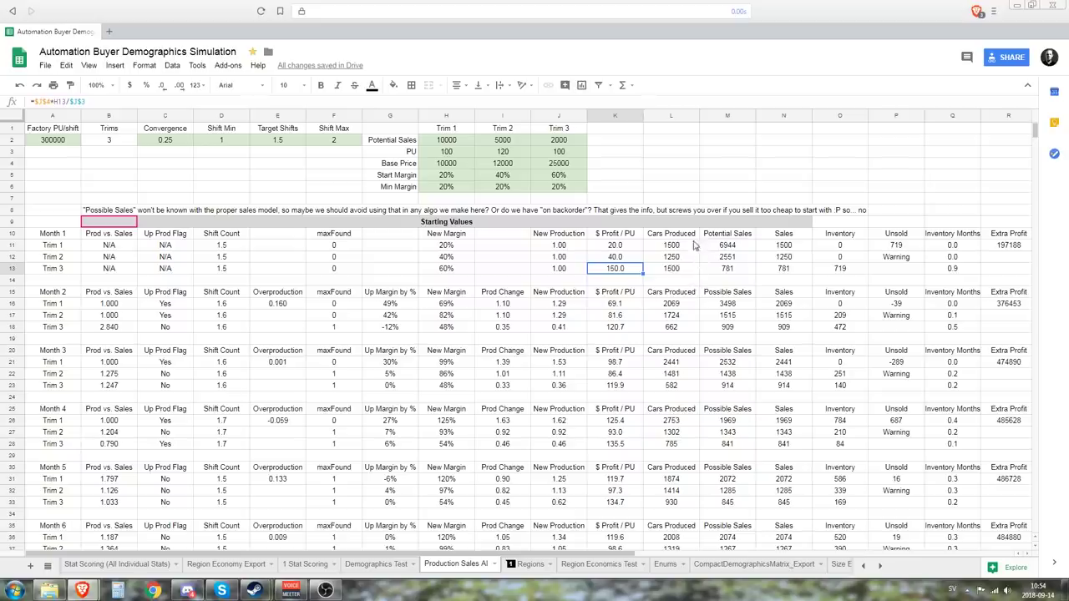
# Check the Month 1 Cars Produced formulas against the New Production values and the Factory PU/shift input
pyautogui.moveTo(677, 246); pyautogui.dragTo(677, 269)
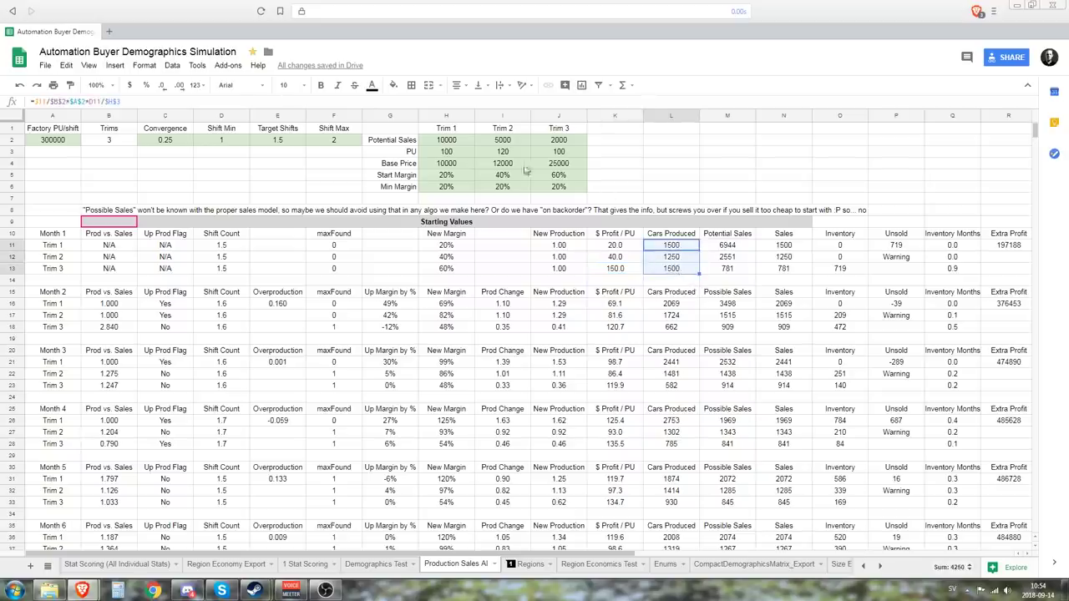
pyautogui.click(679, 260)
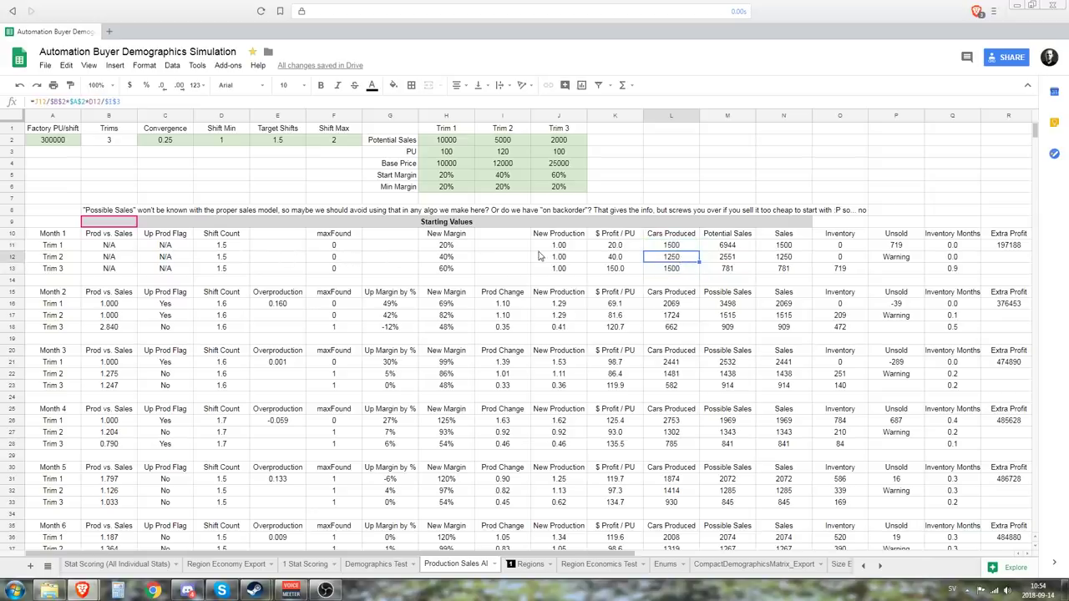
pyautogui.moveTo(558, 246); pyautogui.dragTo(558, 269)
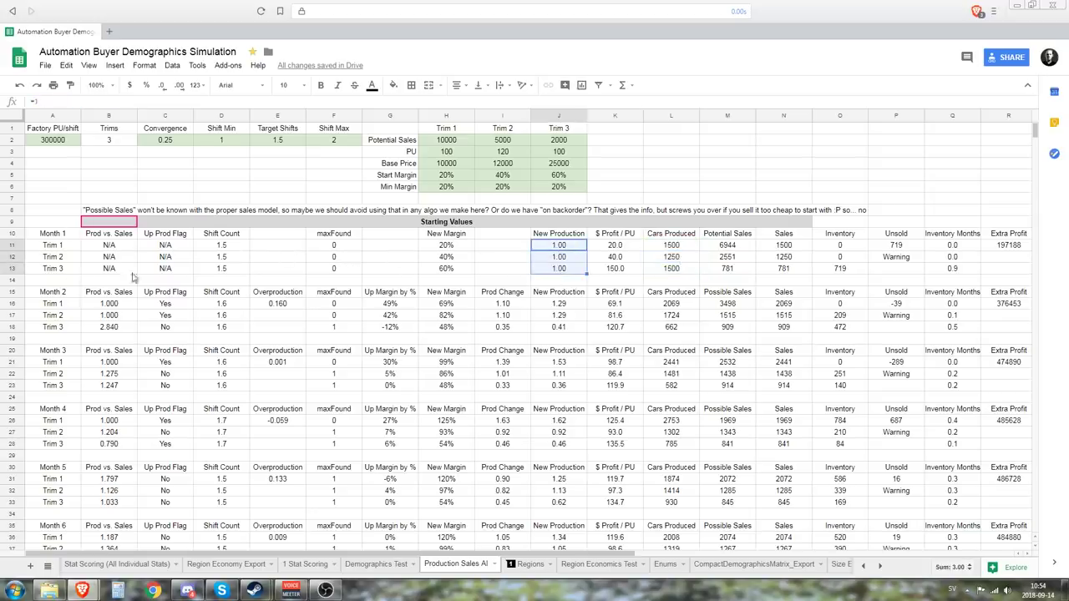
pyautogui.click(568, 274)
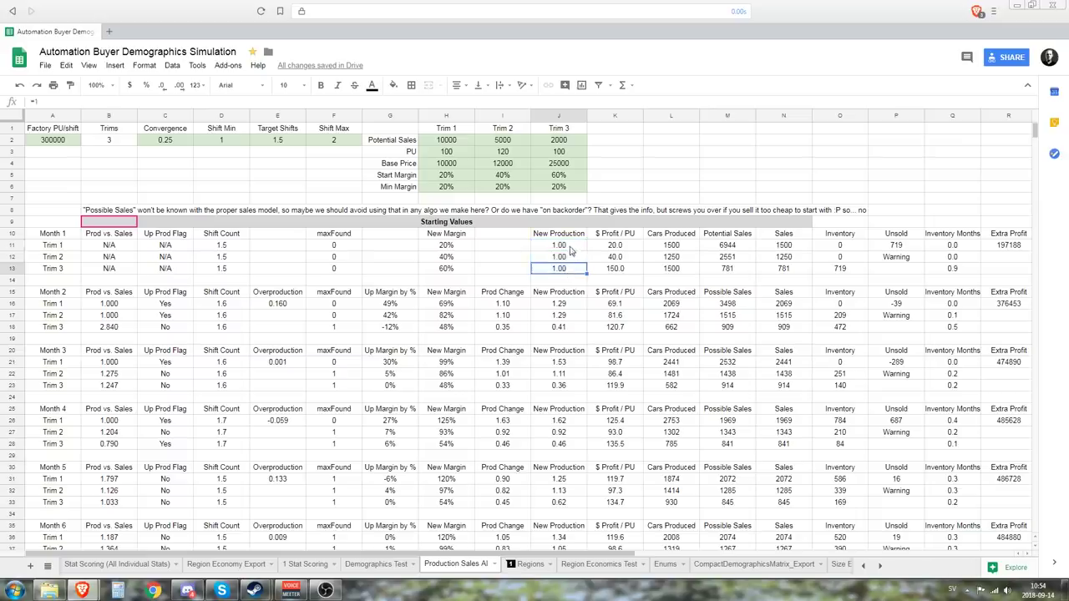
pyautogui.moveTo(573, 251); pyautogui.dragTo(571, 272)
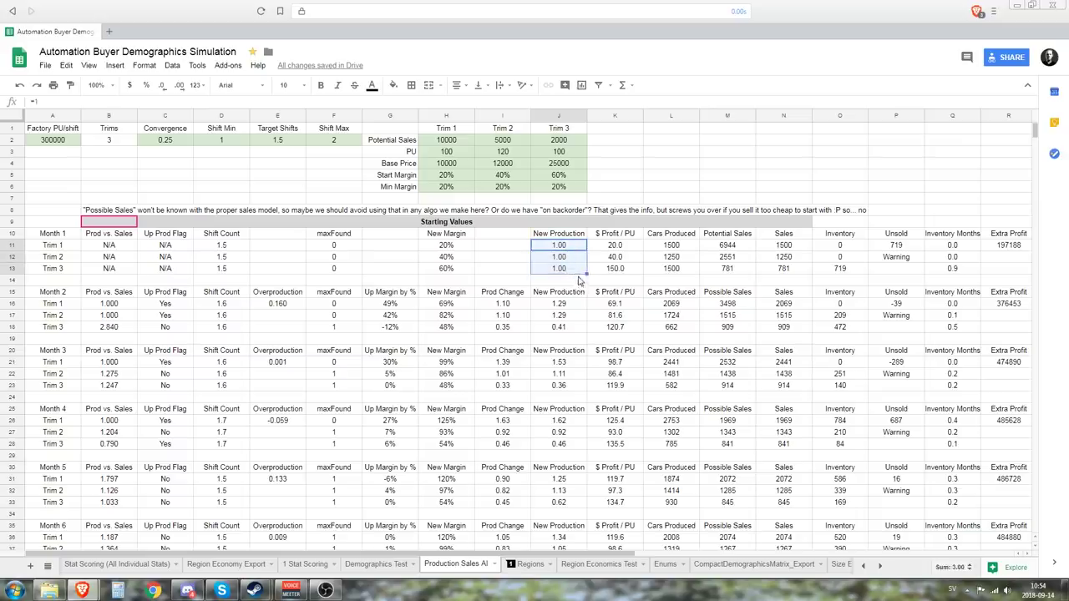
pyautogui.click(63, 142)
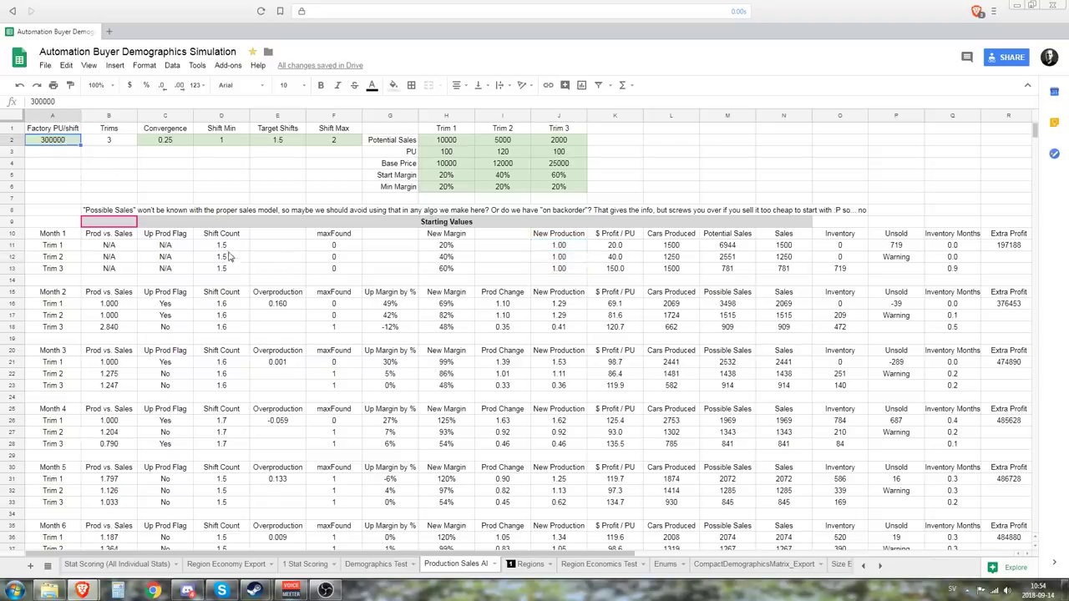
# Compare Month 1 Cars Produced with New Production and $ Profit / PU across the three trims
pyautogui.click(623, 259)
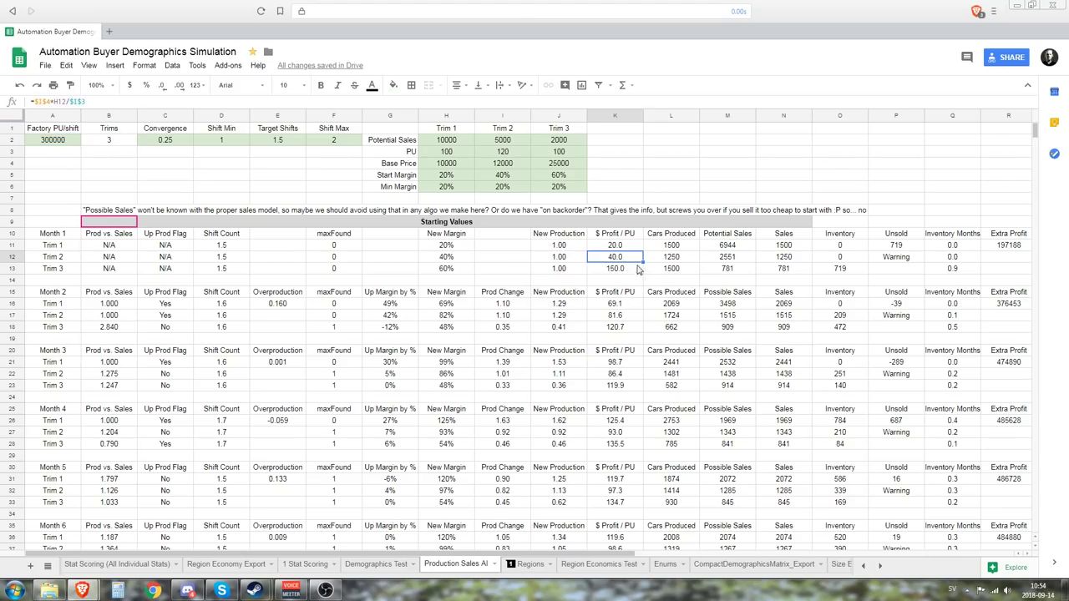
pyautogui.moveTo(690, 245); pyautogui.dragTo(687, 271)
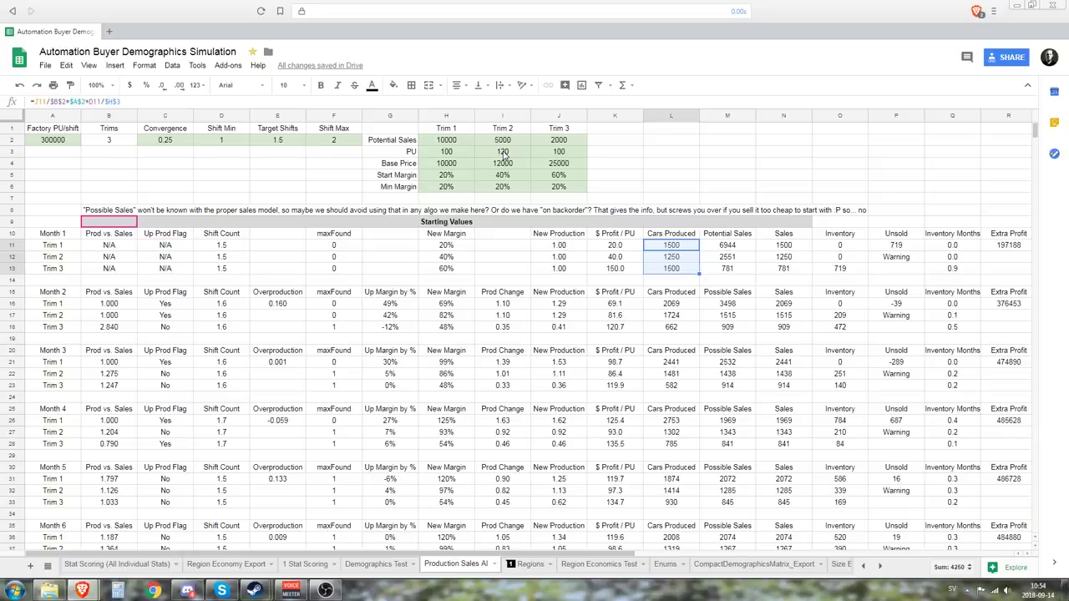
pyautogui.click(678, 257)
pyautogui.click(678, 268)
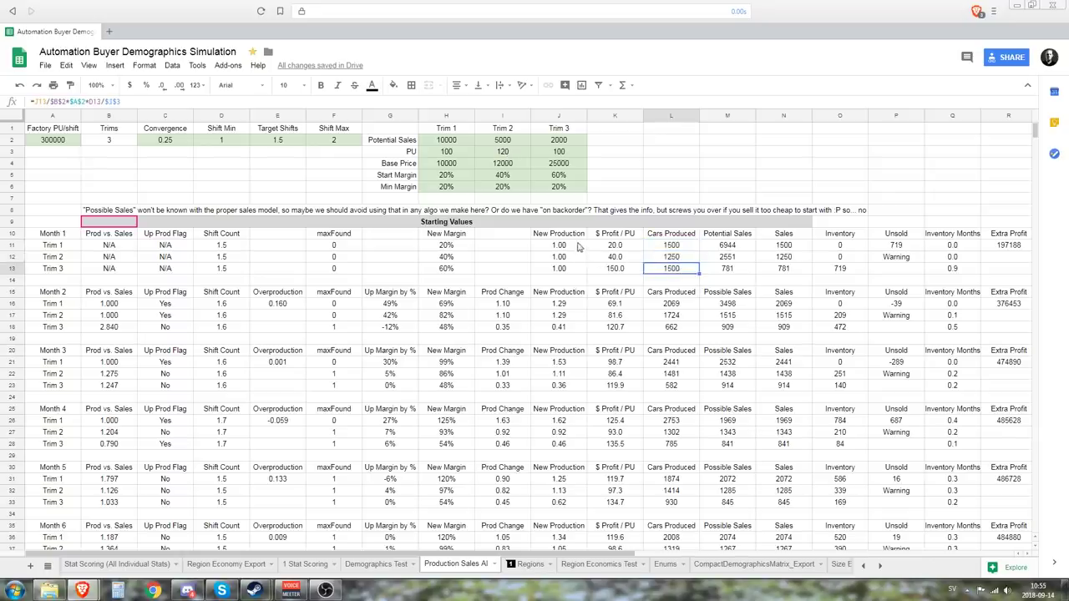
pyautogui.moveTo(581, 247); pyautogui.dragTo(582, 273)
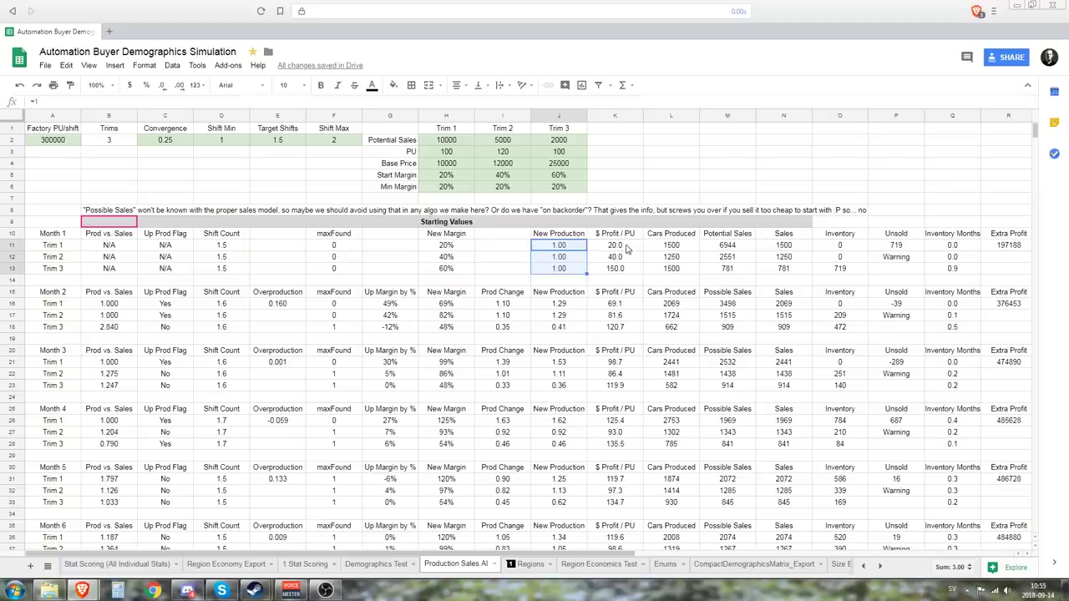
pyautogui.moveTo(629, 249); pyautogui.dragTo(622, 269)
pyautogui.click(618, 268)
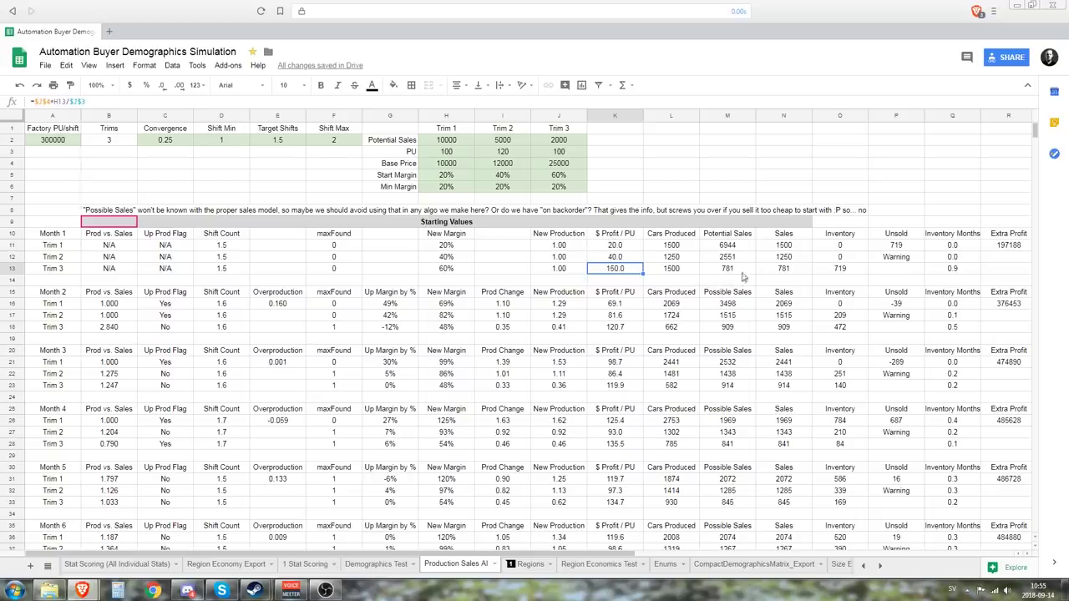
# Examine the Month 1 Potential Sales formulas and the resulting Sales of Trims 1 to 3
pyautogui.click(720, 248)
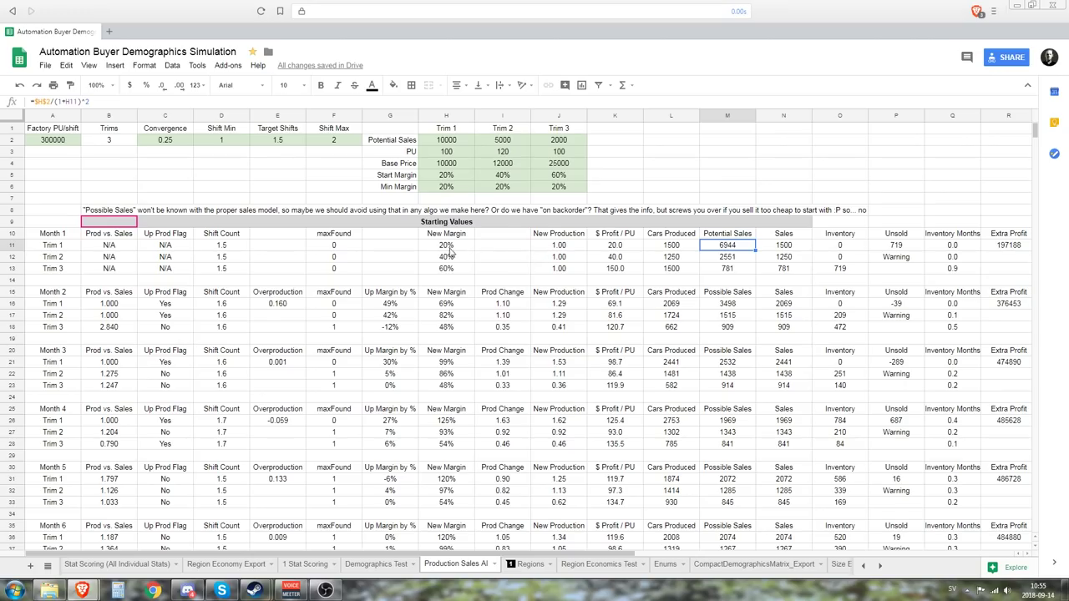
pyautogui.moveTo(740, 236); pyautogui.dragTo(742, 274)
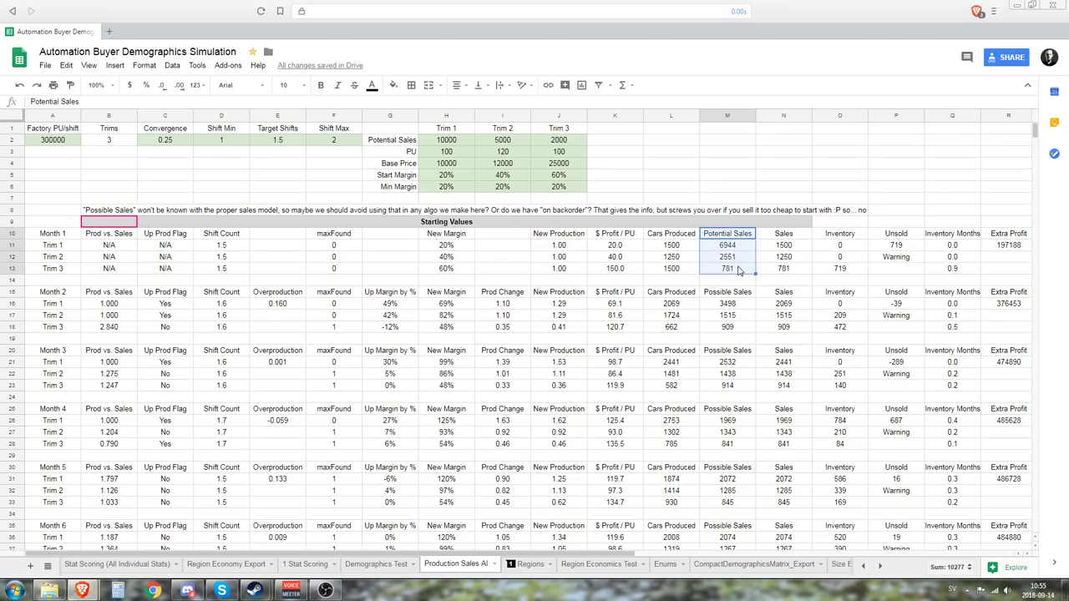
pyautogui.click(740, 269)
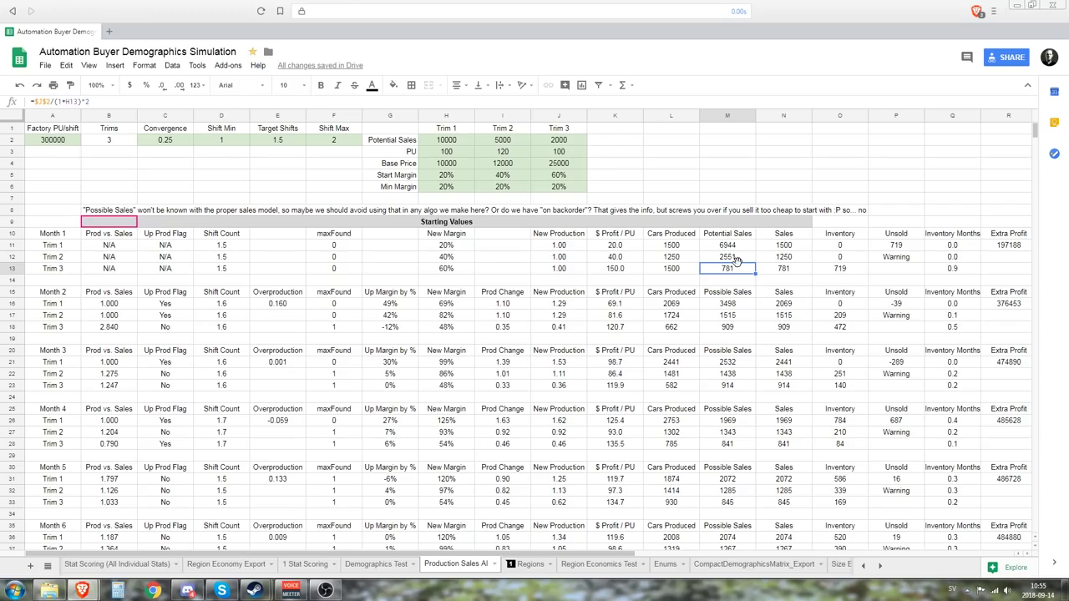
pyautogui.moveTo(792, 246); pyautogui.dragTo(796, 269)
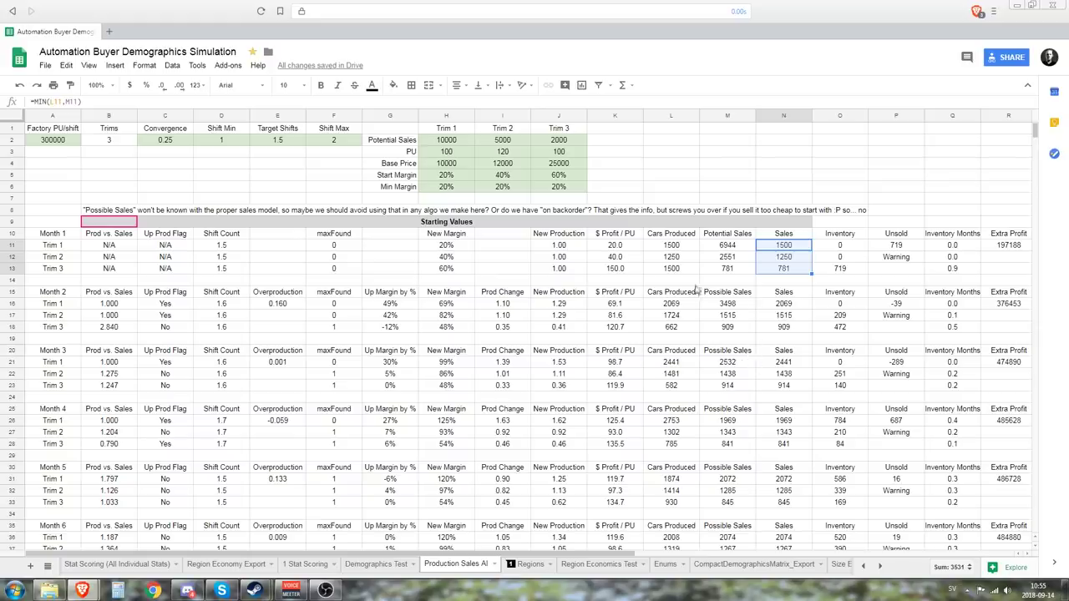
# Examine the Month 2 maxFound flags and their formulas for all three trims
pyautogui.click(338, 328)
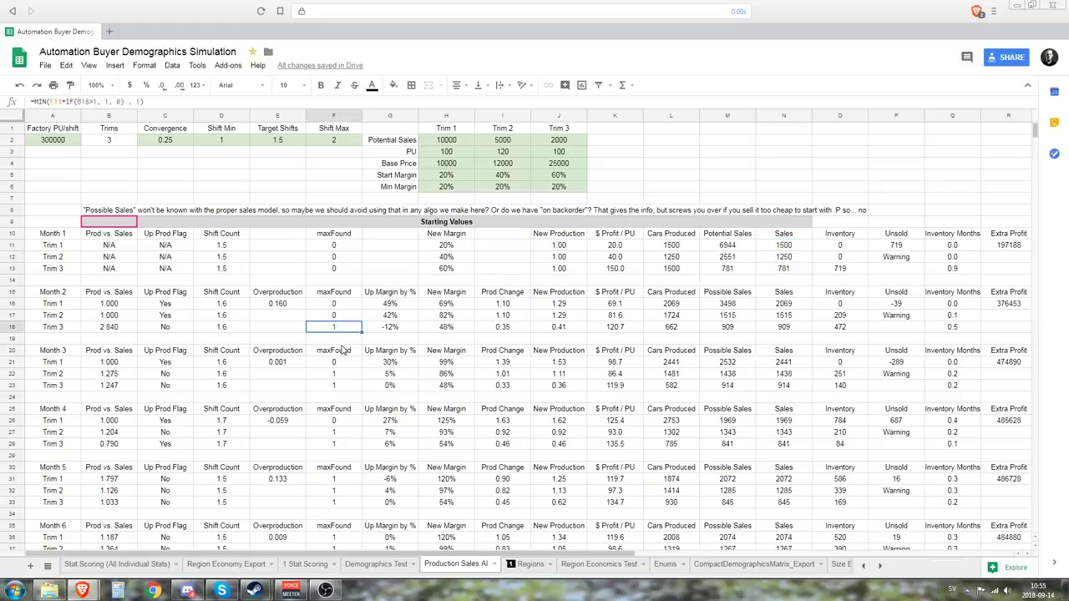
pyautogui.click(346, 316)
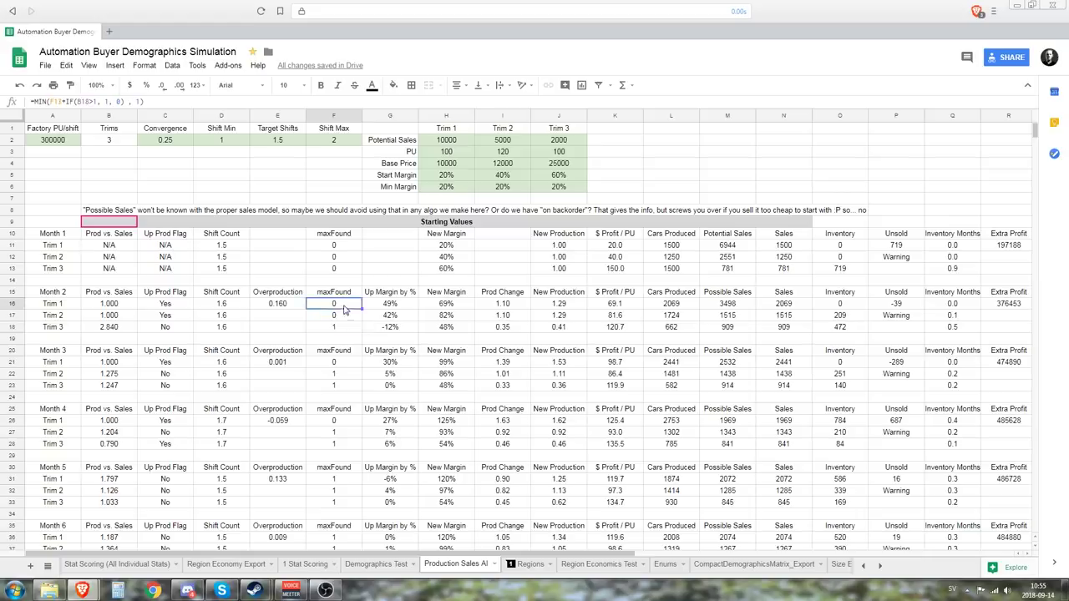
pyautogui.click(347, 327)
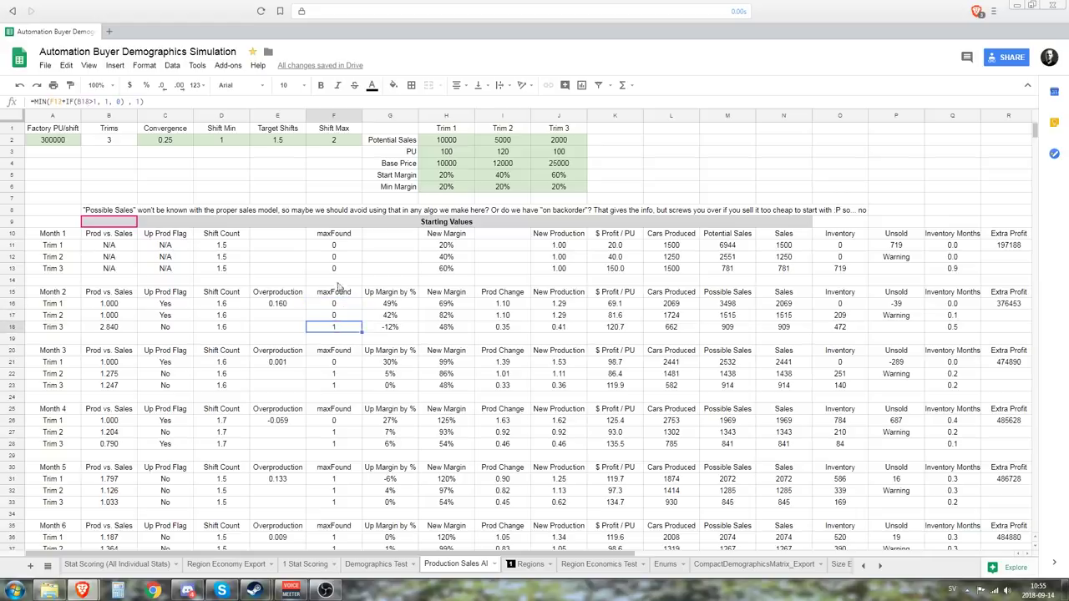
pyautogui.moveTo(341, 292); pyautogui.dragTo(345, 328)
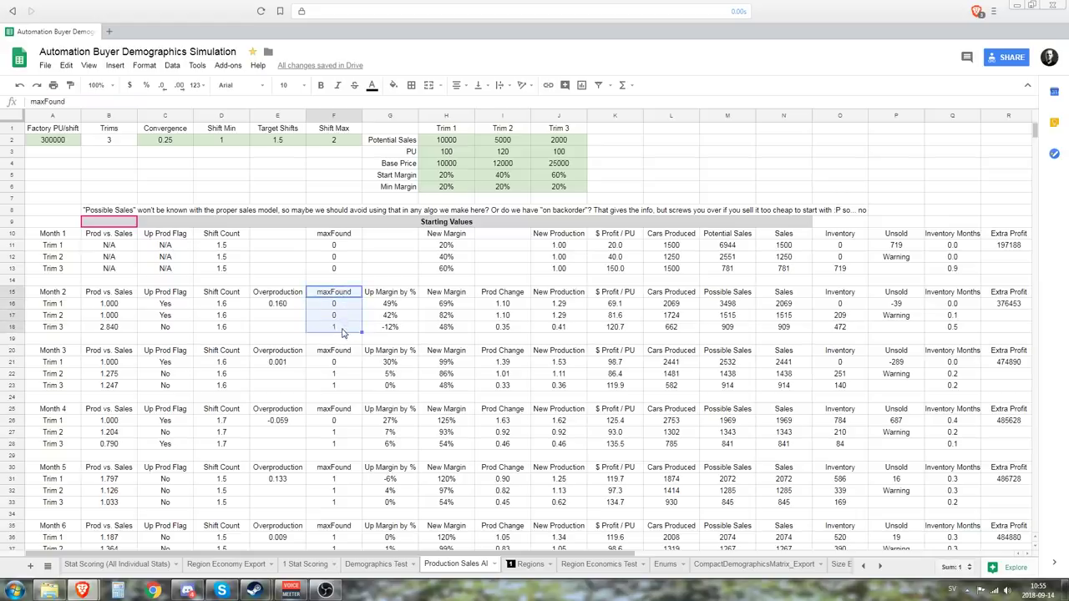
pyautogui.click(342, 330)
# Compare the Month 2 Prod vs. Sales ratios and formulas of Trims 1, 2 and 3
pyautogui.click(83, 326)
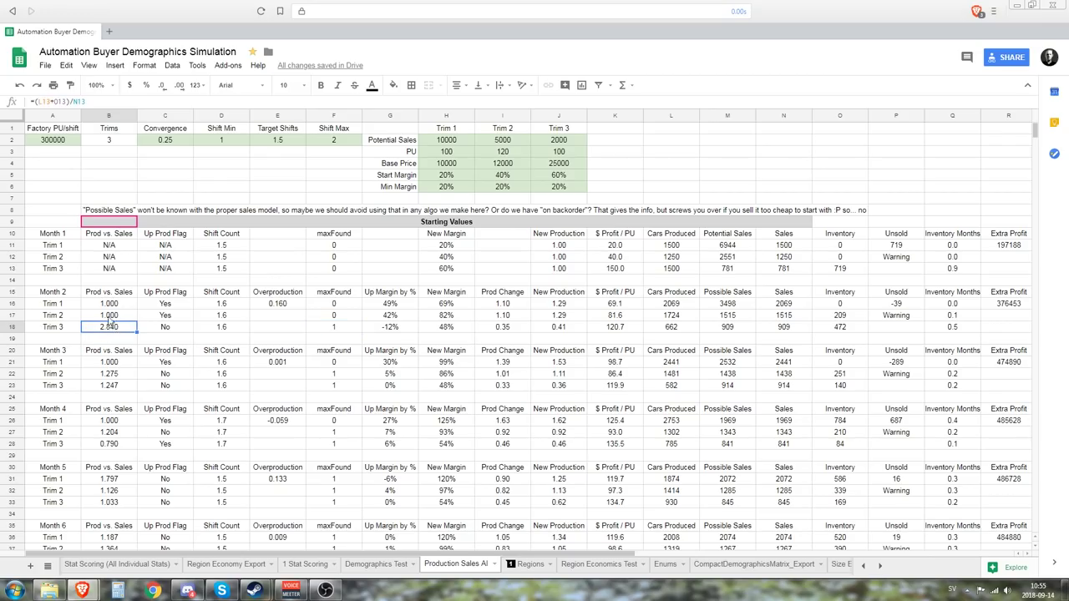
pyautogui.click(111, 304)
pyautogui.click(111, 316)
pyautogui.click(112, 306)
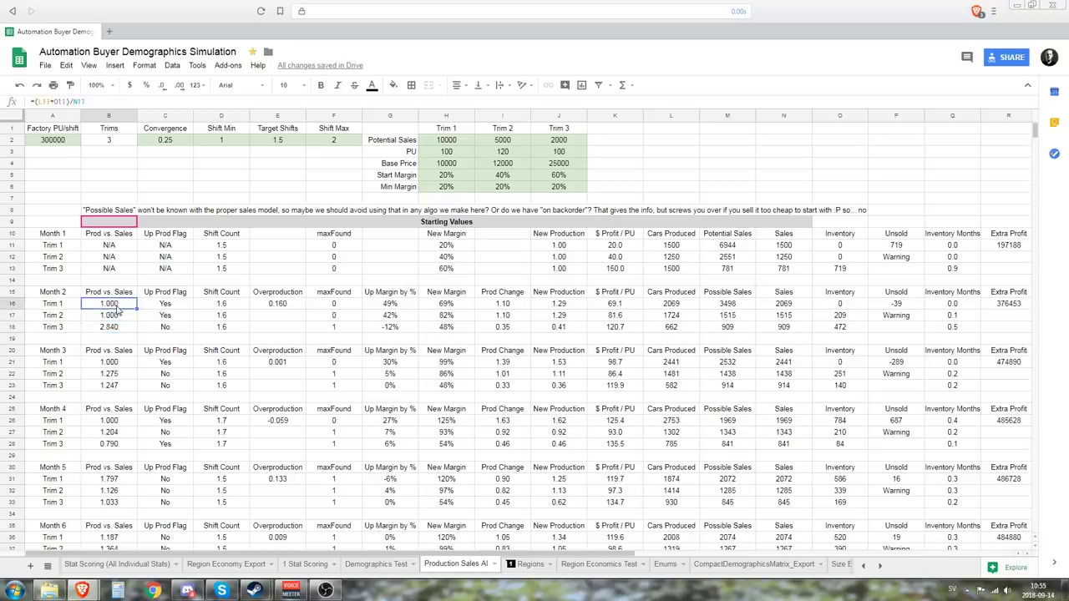
pyautogui.click(118, 315)
pyautogui.click(119, 306)
pyautogui.click(119, 317)
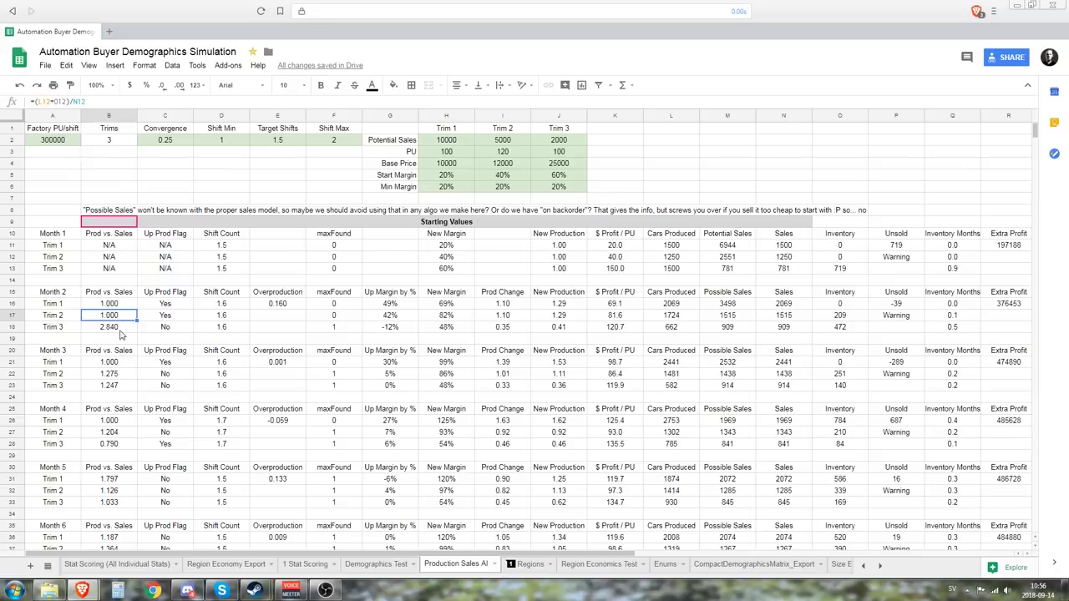
pyautogui.click(119, 329)
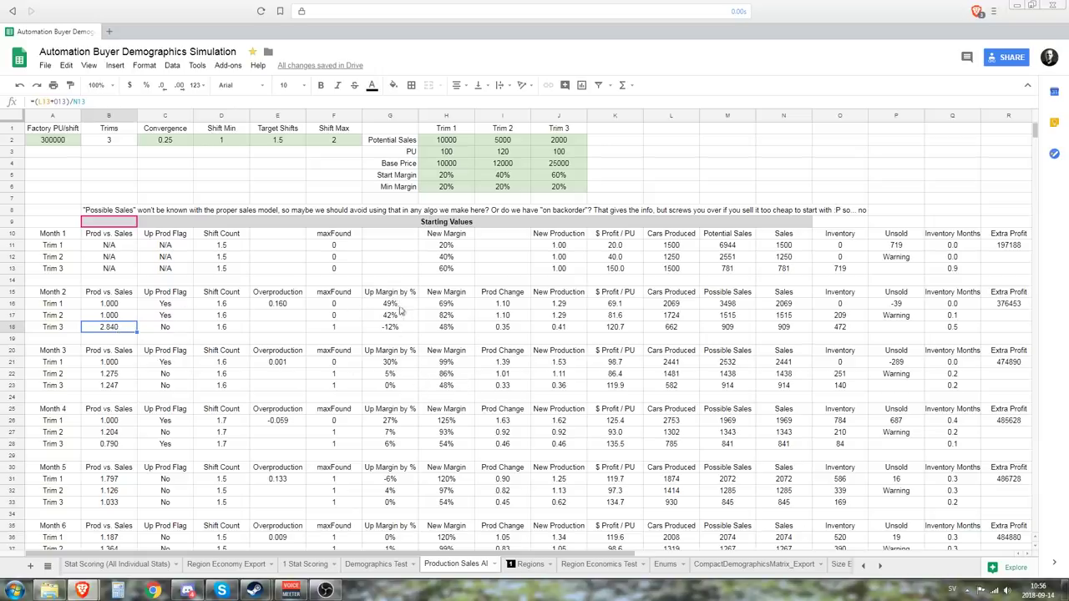
# Inspect the Month 2 Shift Count and Overproduction formulas alongside Trim 3's Prod vs. Sales ratio
pyautogui.click(230, 306)
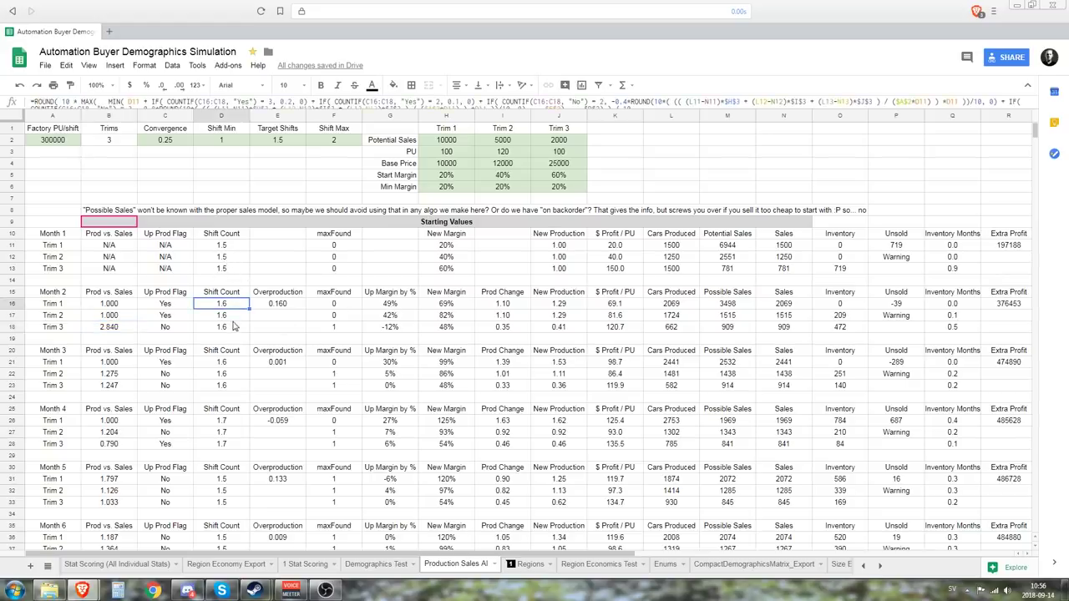
pyautogui.click(106, 328)
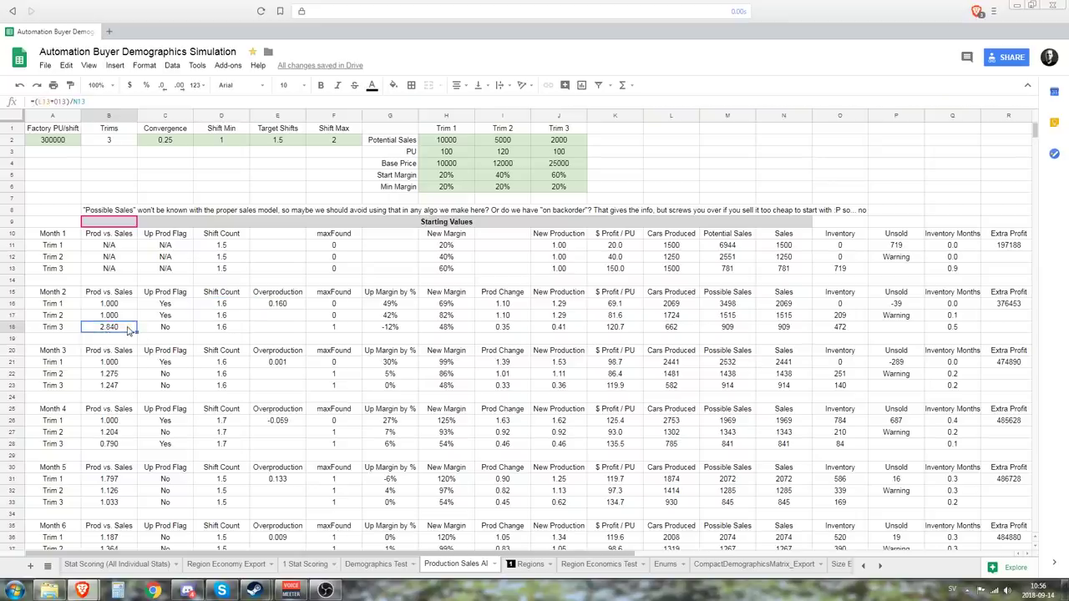
pyautogui.click(219, 306)
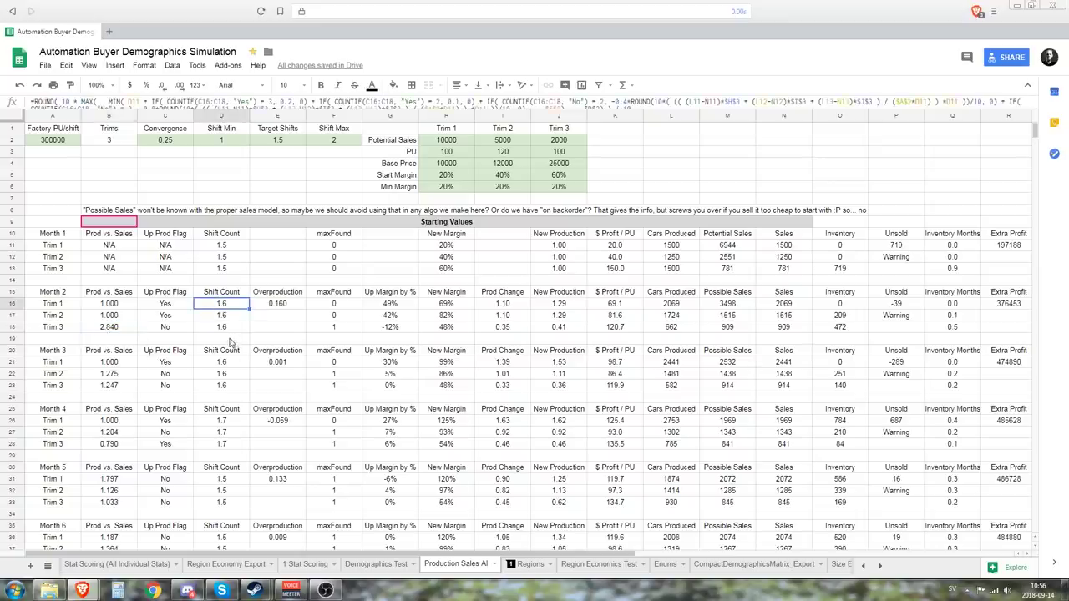
pyautogui.click(282, 306)
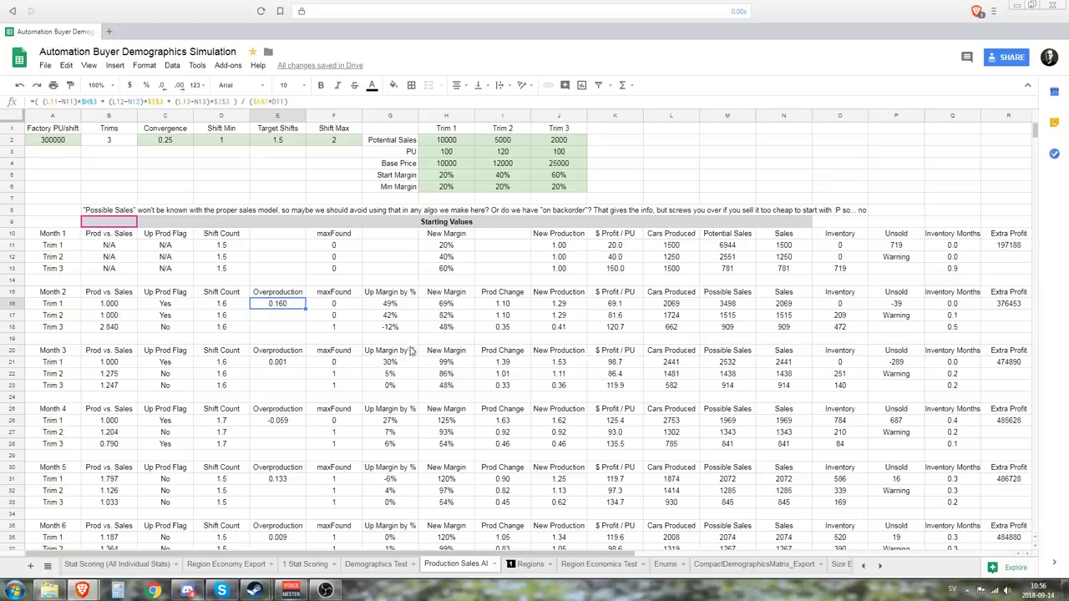
# Compare the Month 2 Up Margin by % values of Trims 1 and 2 with their maxFound flags
pyautogui.click(335, 305)
pyautogui.moveTo(380, 306); pyautogui.dragTo(405, 317)
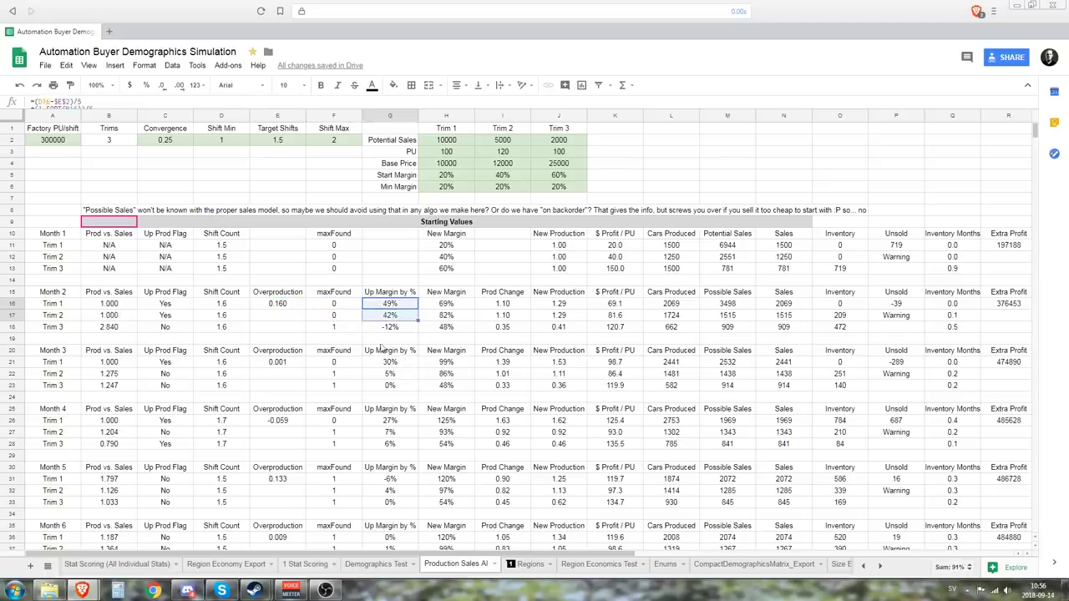
pyautogui.moveTo(338, 306); pyautogui.dragTo(340, 317)
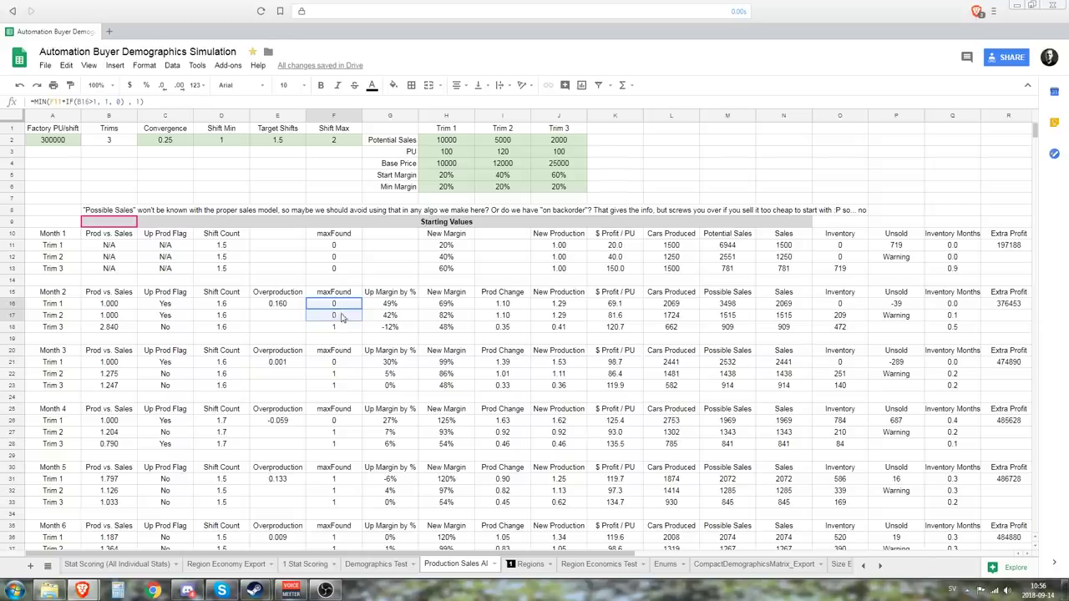
# Compare the Month 2 maxFound flags with the Up Margin by % values of Trims 2 and 3
pyautogui.click(343, 307)
pyautogui.press('Down')
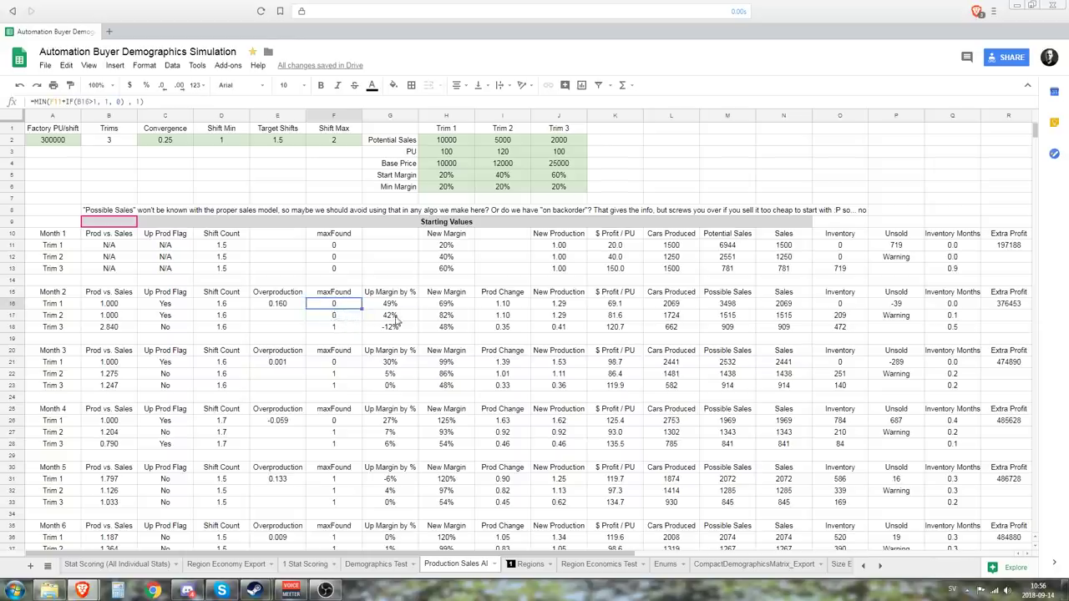
pyautogui.click(398, 321)
pyautogui.click(393, 326)
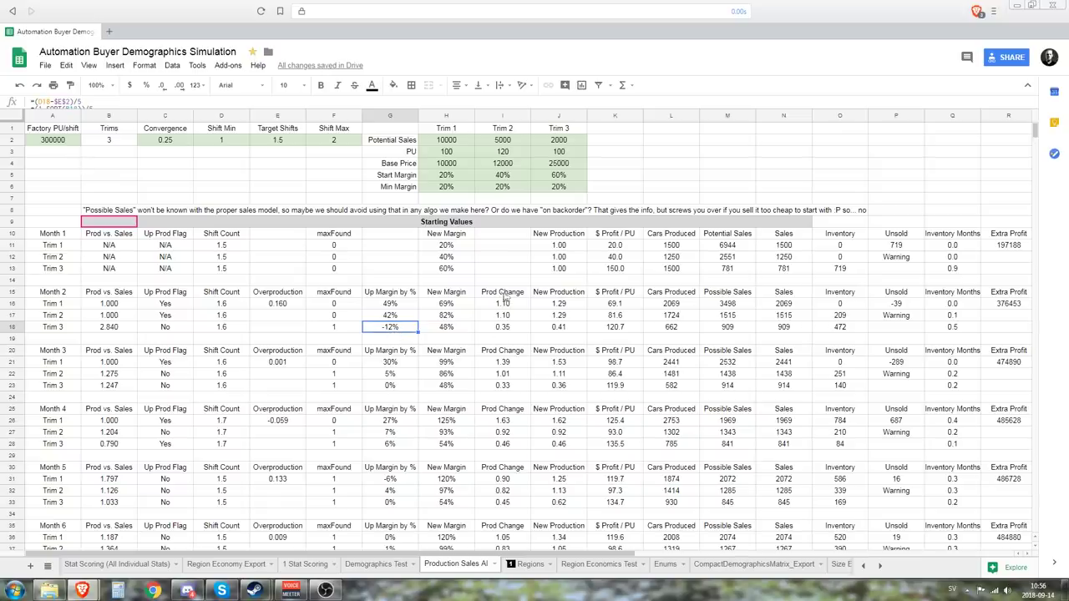
# Examine the Month 2 Prod Change values and formulas of all three trims
pyautogui.click(507, 328)
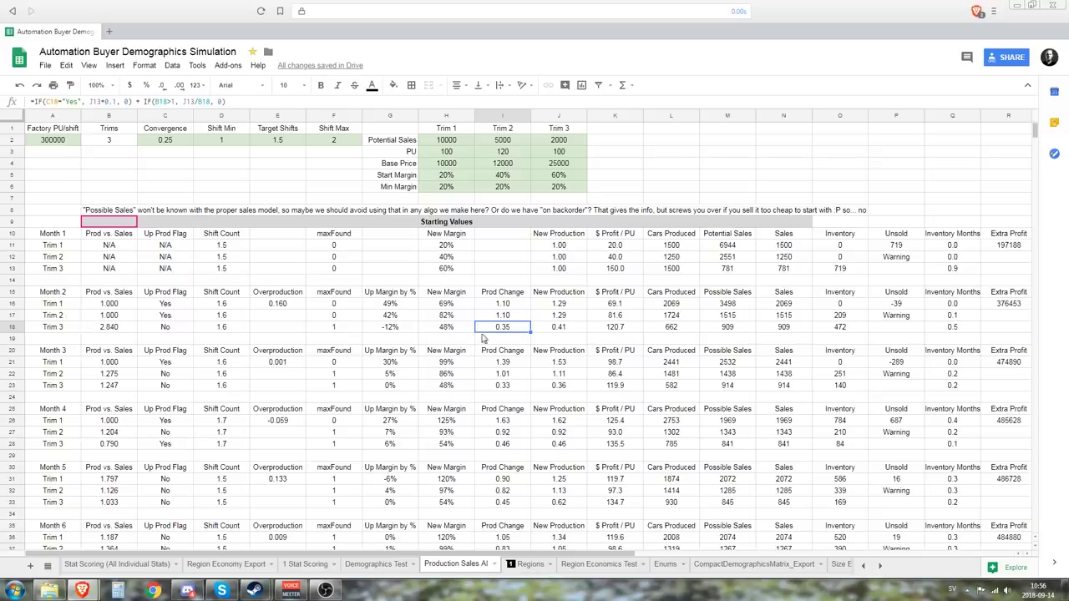
pyautogui.moveTo(512, 307); pyautogui.dragTo(512, 318)
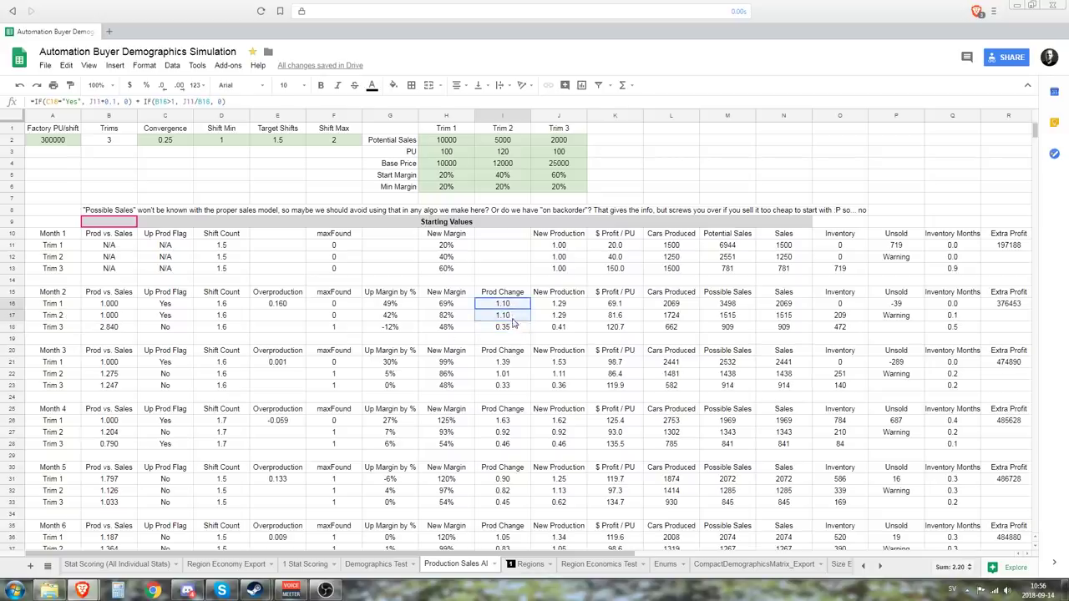
pyautogui.click(514, 330)
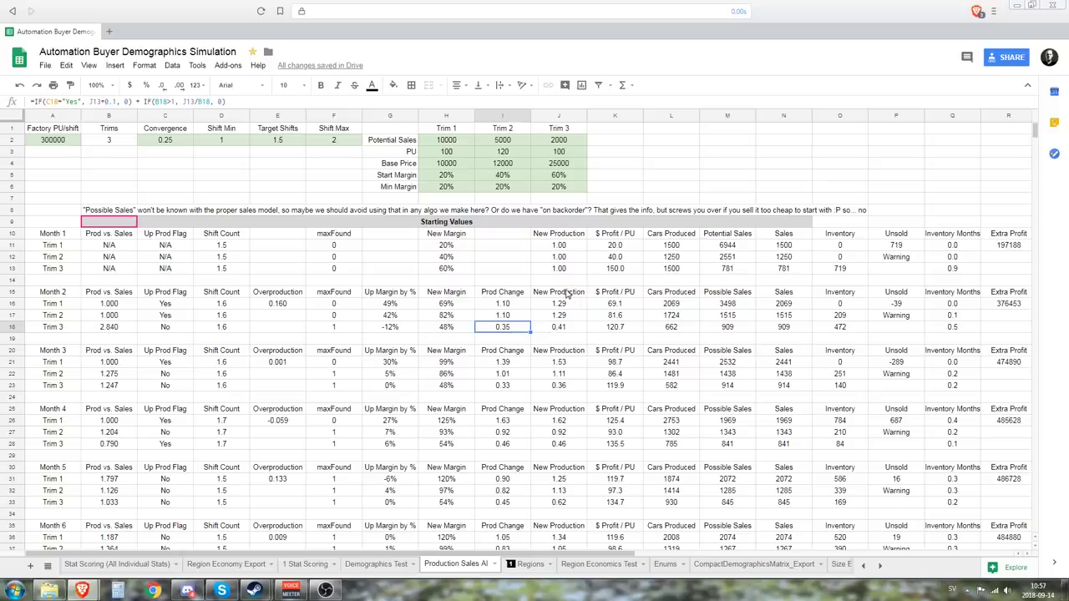
# Examine the Month 2 New Production, New Margin and $ Profit / PU values and formulas across the three trims
pyautogui.moveTo(568, 308); pyautogui.dragTo(575, 330)
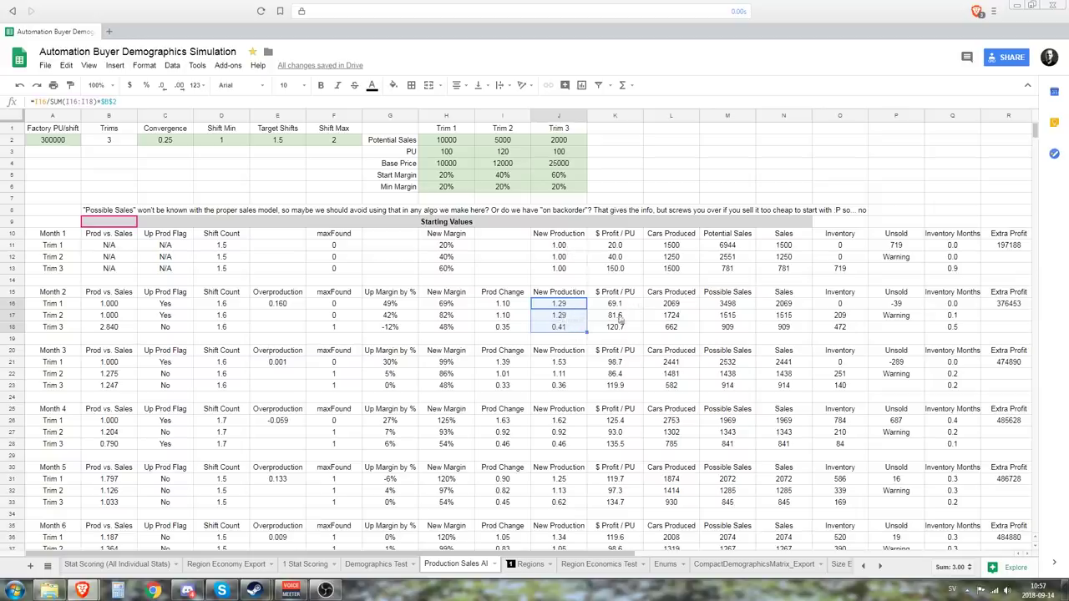
pyautogui.click(449, 306)
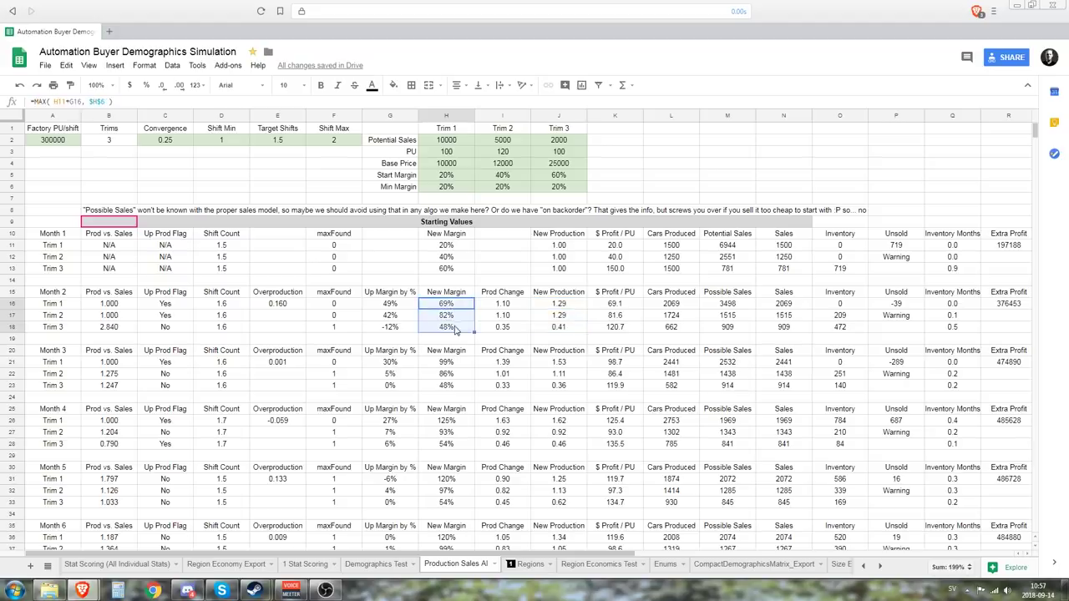
pyautogui.click(629, 307)
pyautogui.moveTo(630, 308); pyautogui.dragTo(632, 329)
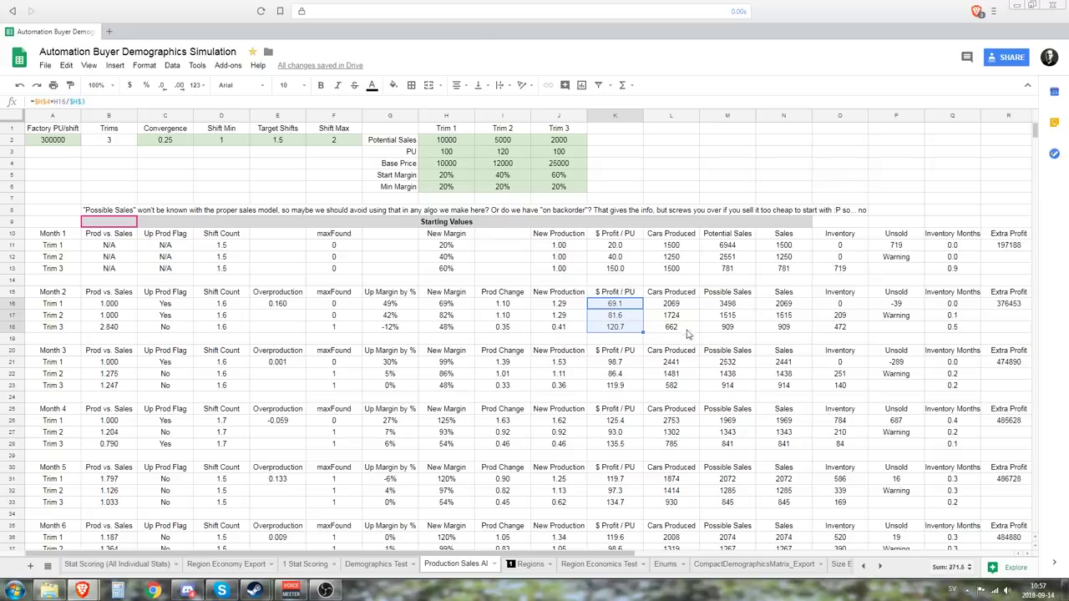
# Inspect the Month 2 Cars Produced formulas and compare Trim 3's production with its Month 1 and Month 2 Sales
pyautogui.moveTo(673, 304); pyautogui.dragTo(674, 327)
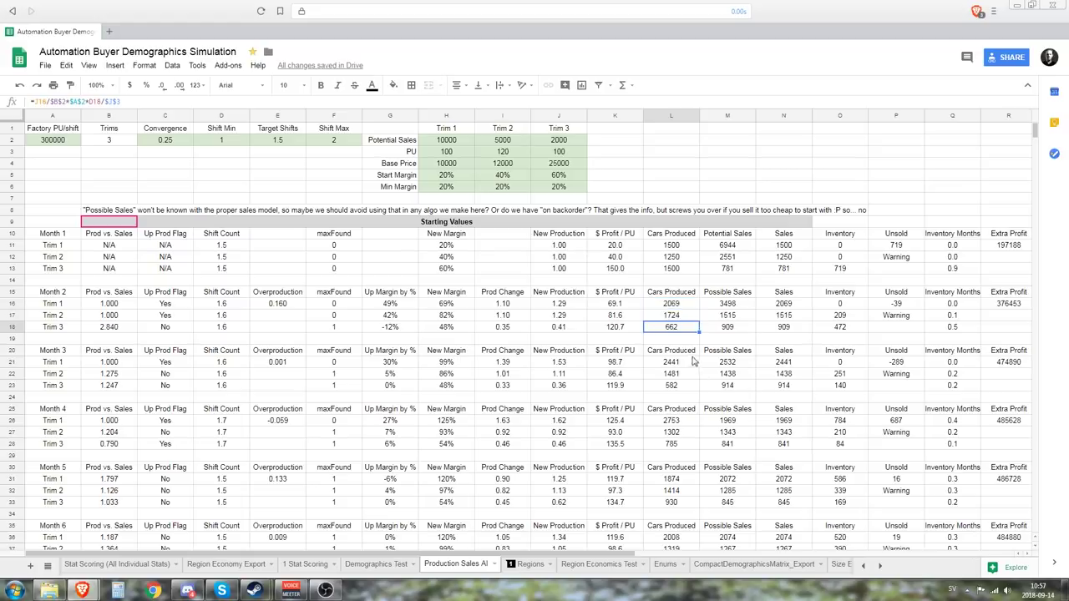
pyautogui.click(784, 269)
pyautogui.click(789, 328)
pyautogui.click(676, 329)
# Compare Trim 3's Inventory in Months 1 and 2 and check the Month 2 Inventory formulas of Trims 2 and 3
pyautogui.click(839, 330)
pyautogui.click(842, 271)
pyautogui.press('Down')
pyautogui.press('Down')
pyautogui.press('Down')
pyautogui.press('Down')
pyautogui.press('Down')
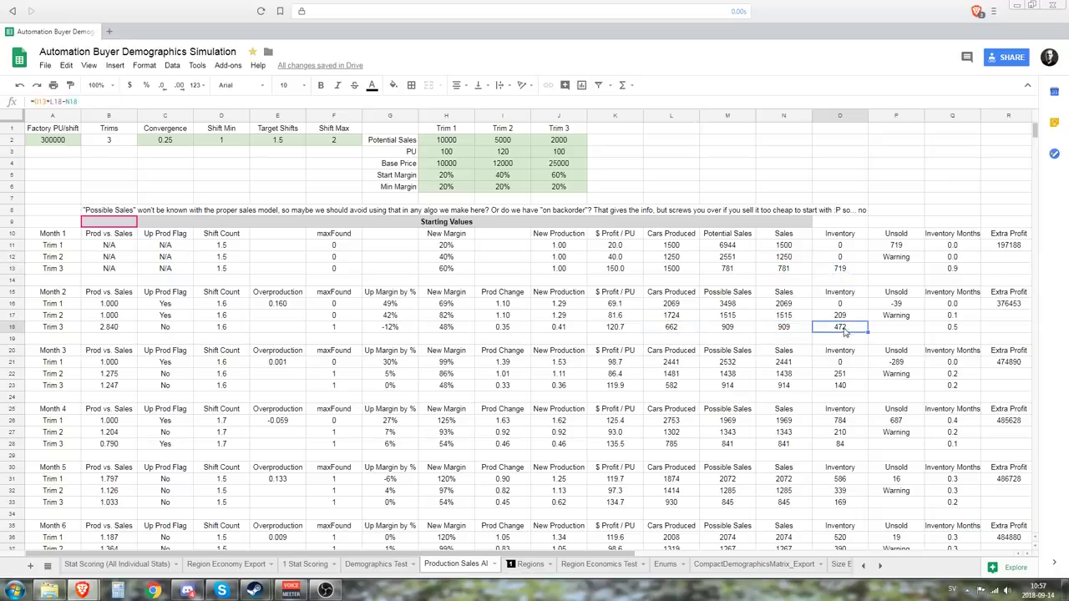
pyautogui.click(843, 267)
pyautogui.click(843, 328)
pyautogui.click(852, 320)
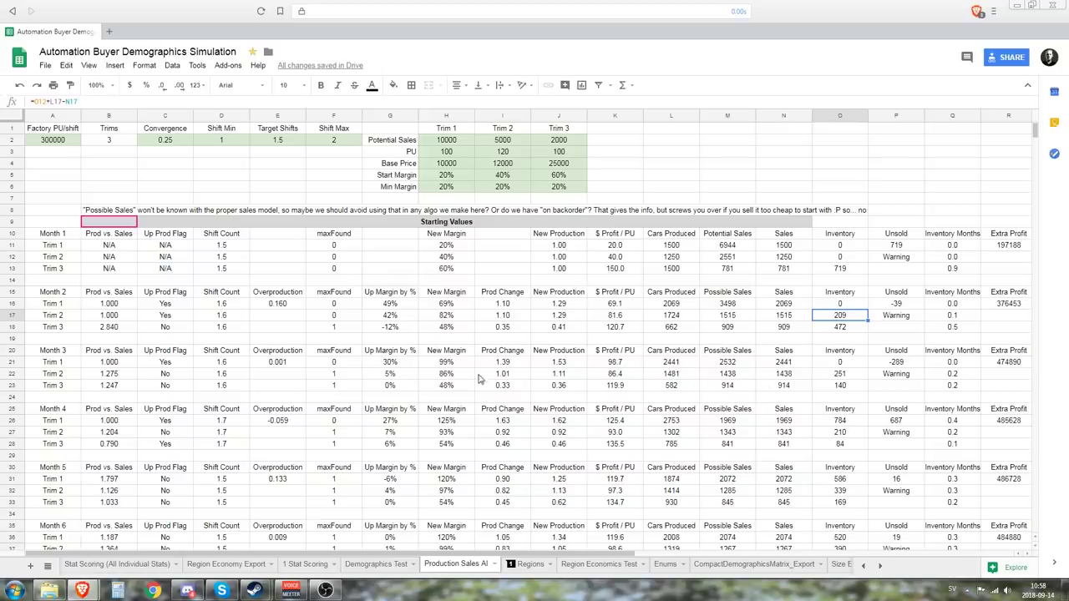
# Review the Month 3 Up Margin by % values of the trims and the Convergence input
pyautogui.click(392, 368)
pyautogui.click(403, 388)
pyautogui.click(395, 364)
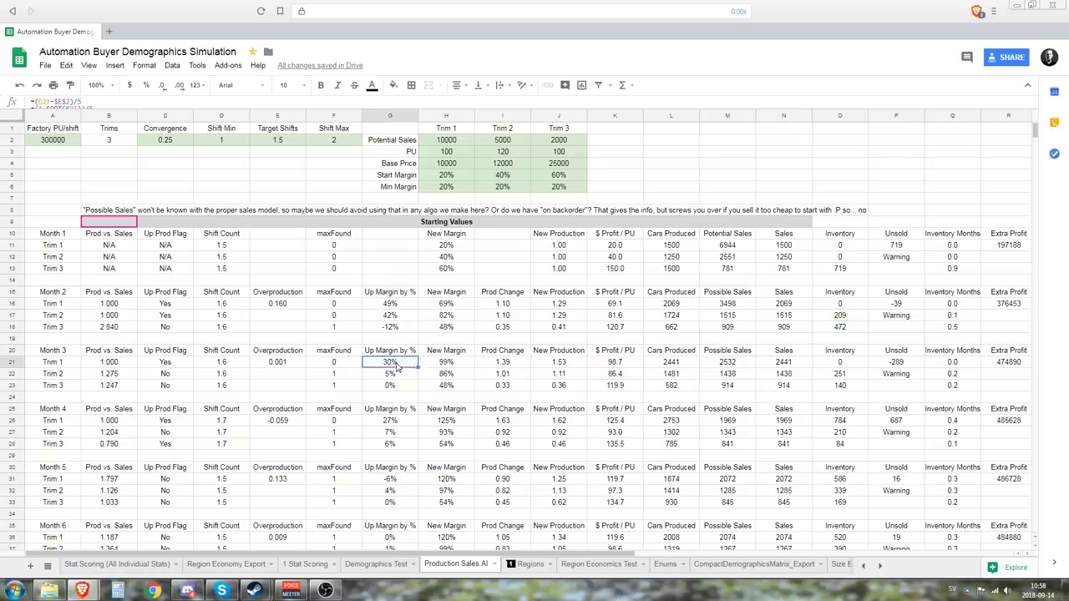
pyautogui.click(396, 386)
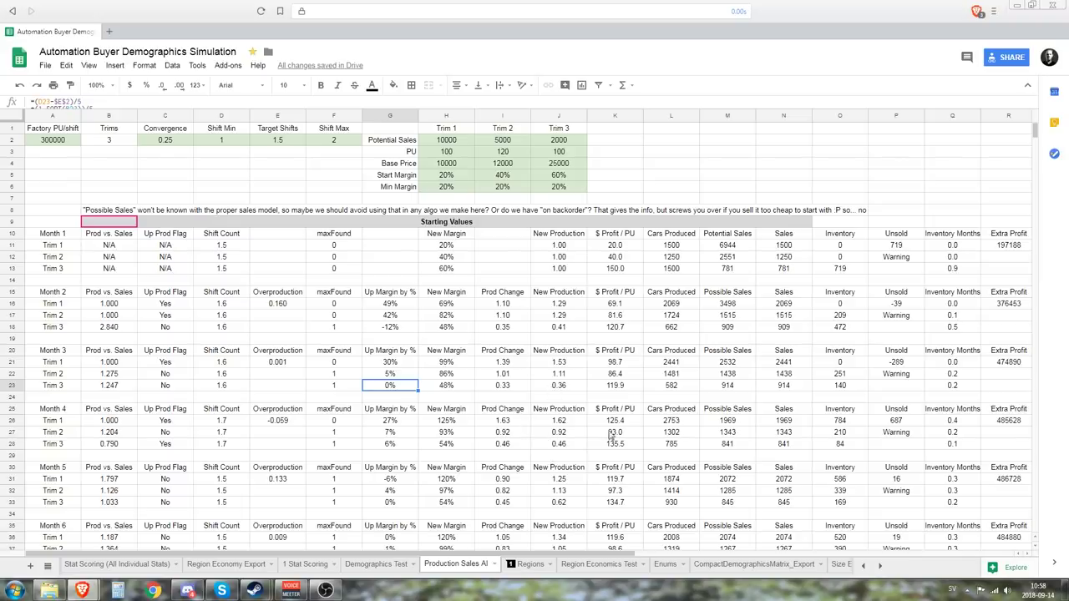
pyautogui.click(172, 143)
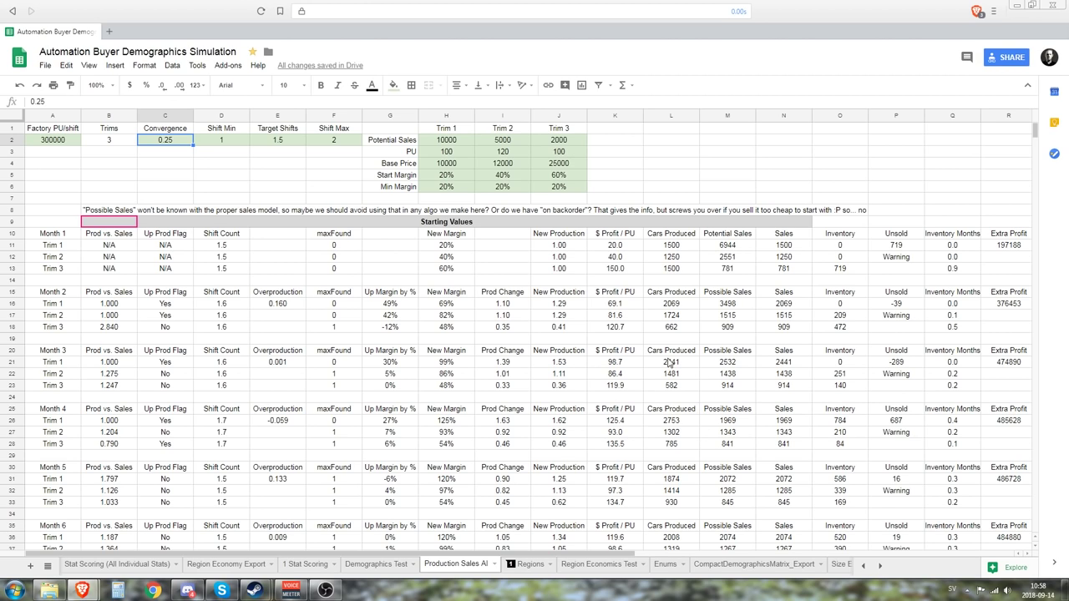
# Compare the $ Profit / PU of the three trims in Month 1 and Month 18, and check Month 18's Shift Count
pyautogui.scroll(-2, 698, 264)
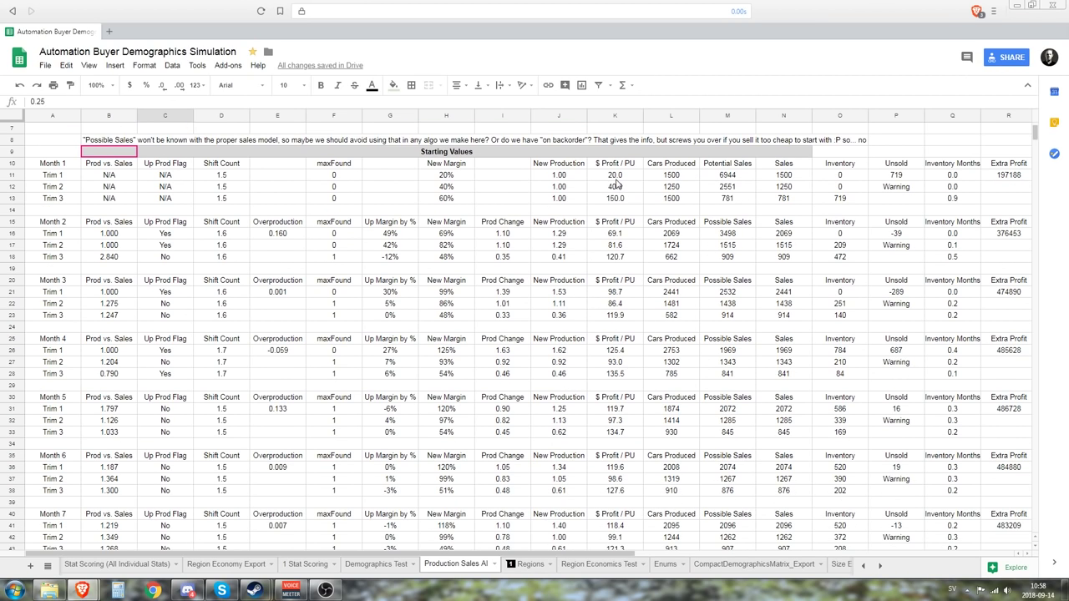
pyautogui.moveTo(615, 177); pyautogui.dragTo(633, 199)
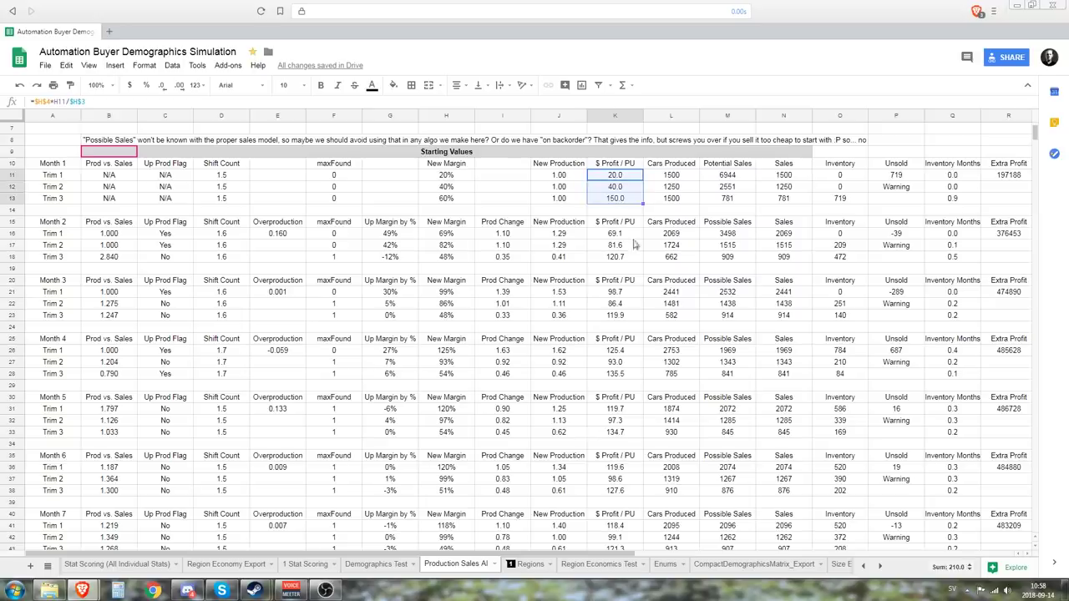
pyautogui.scroll(-5, 628, 420)
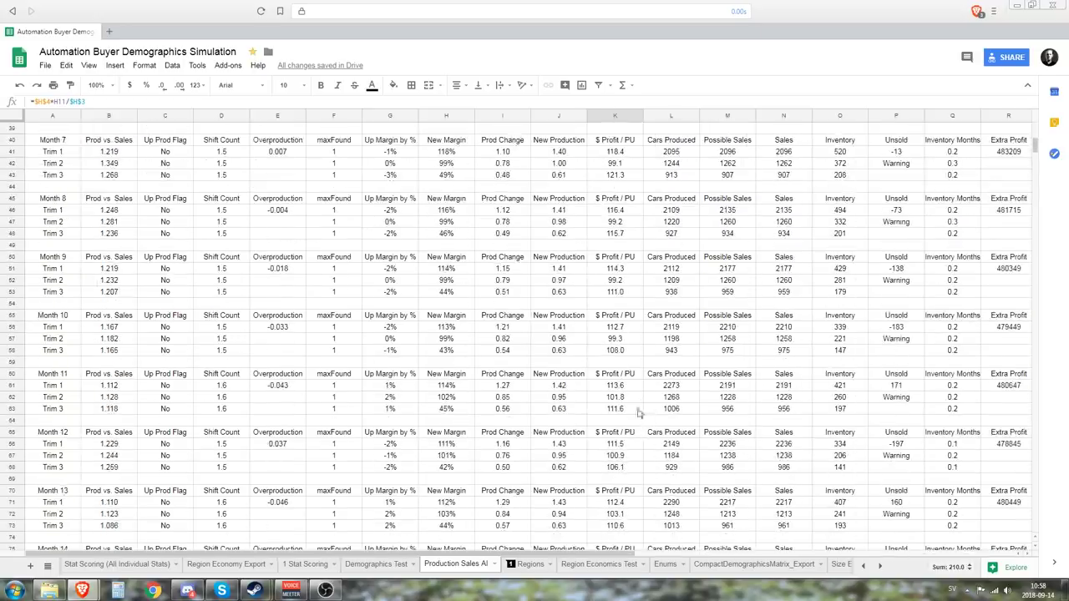
pyautogui.scroll(-5, 632, 493)
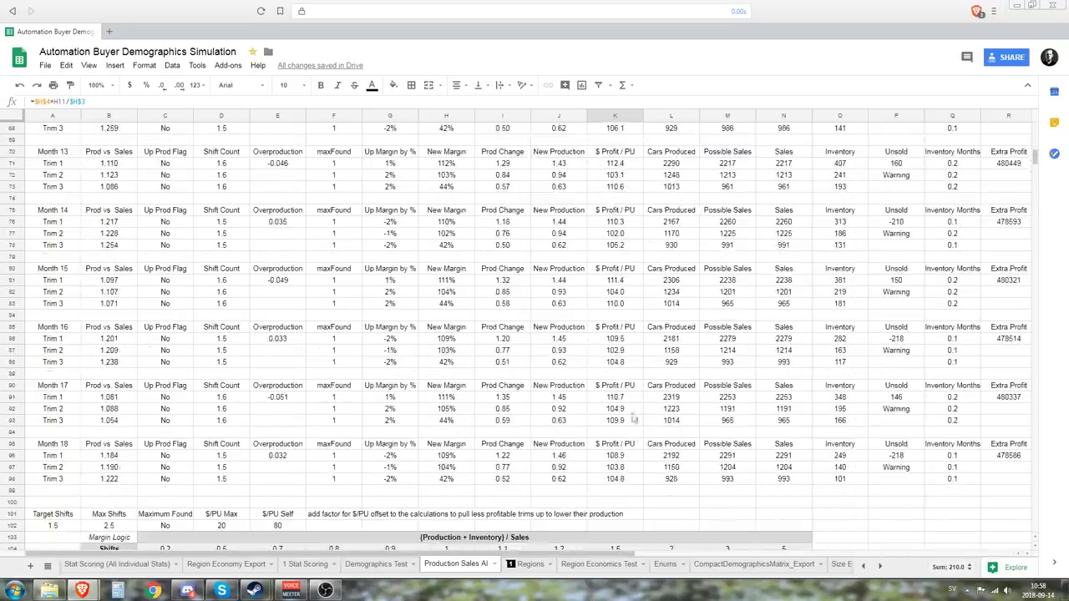
pyautogui.scroll(1, 629, 398)
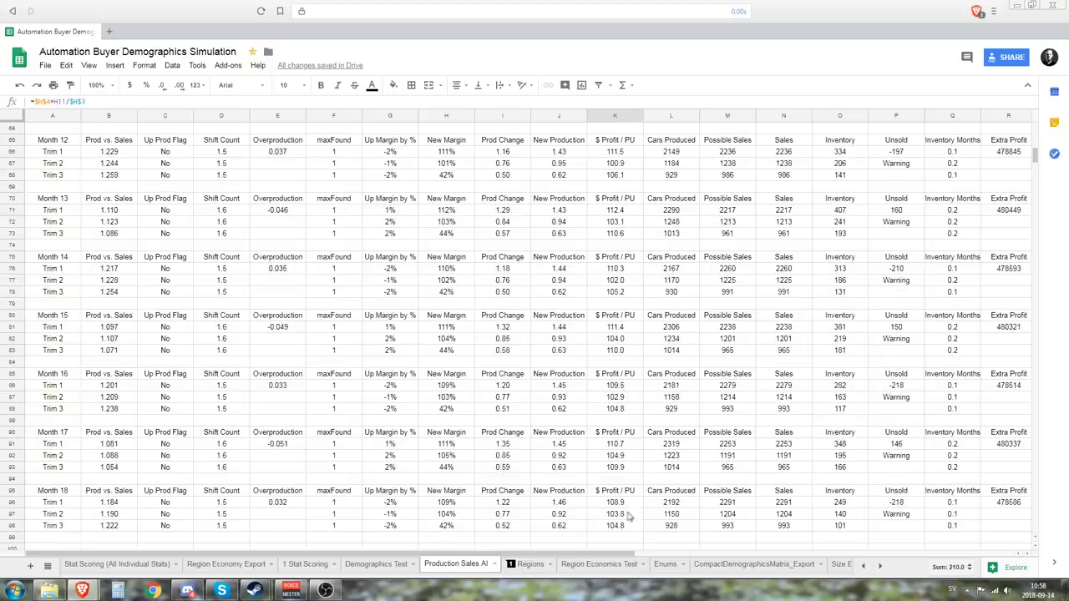
pyautogui.moveTo(625, 505); pyautogui.dragTo(625, 526)
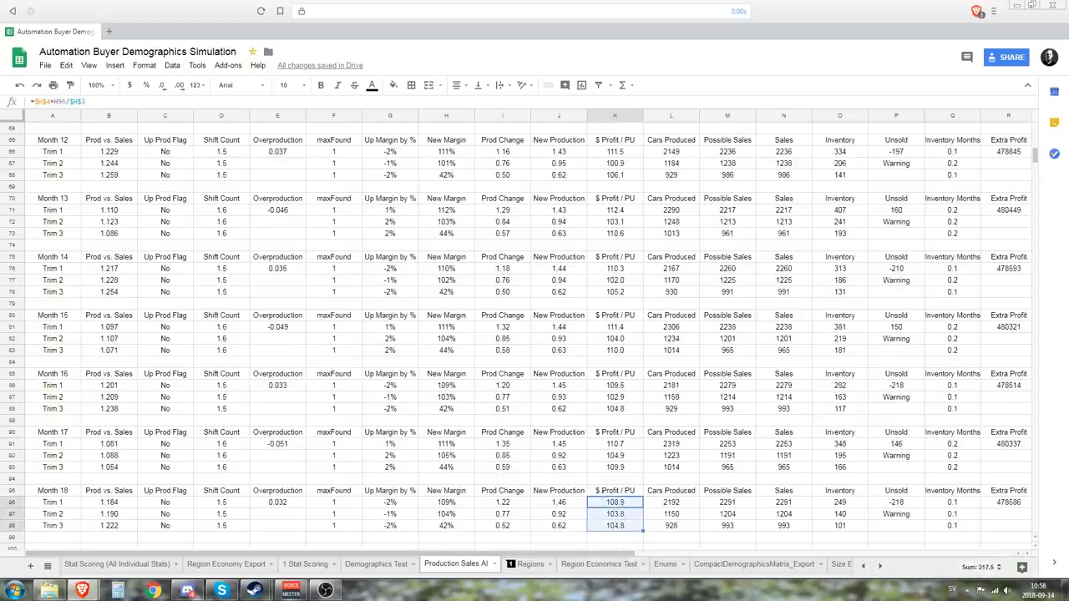
pyautogui.moveTo(237, 505); pyautogui.dragTo(240, 528)
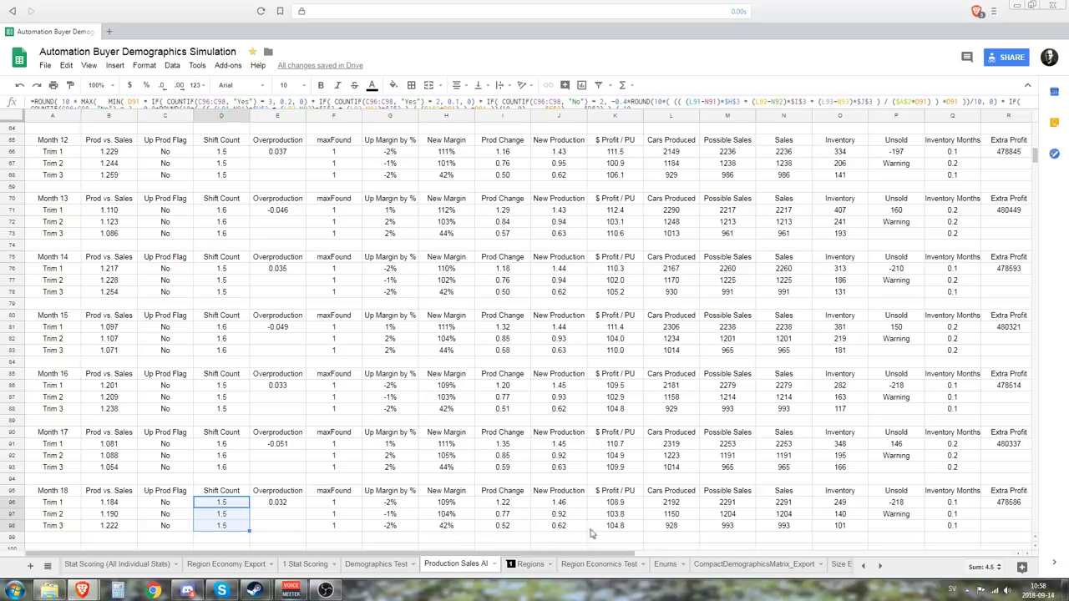
# Set Trim 2's Potential Sales to 500 in the inputs above the monthly results
pyautogui.scroll(10, 584, 528)
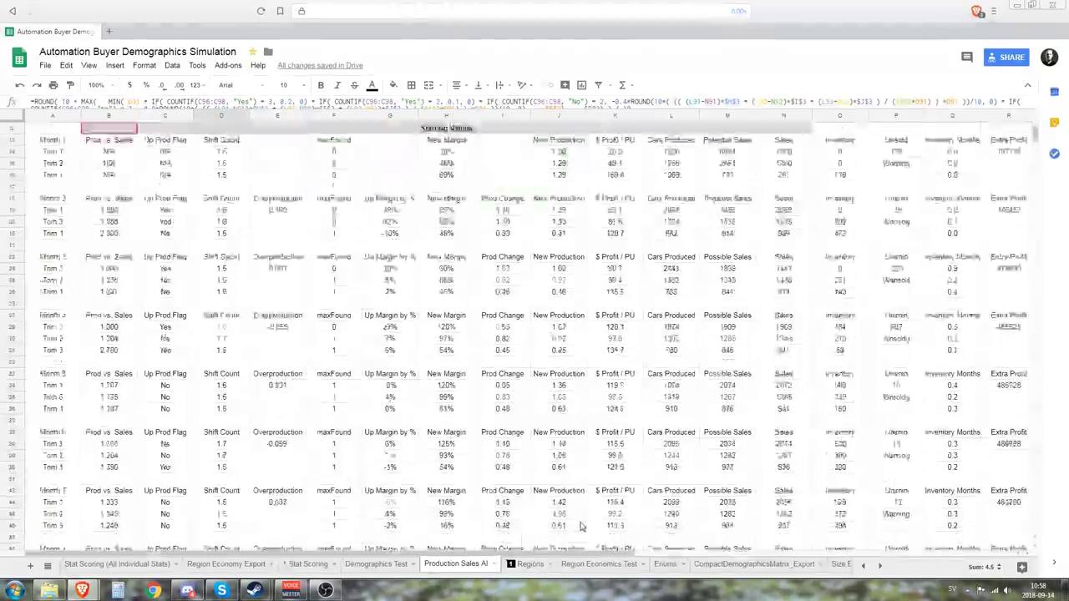
pyautogui.scroll(2, 582, 526)
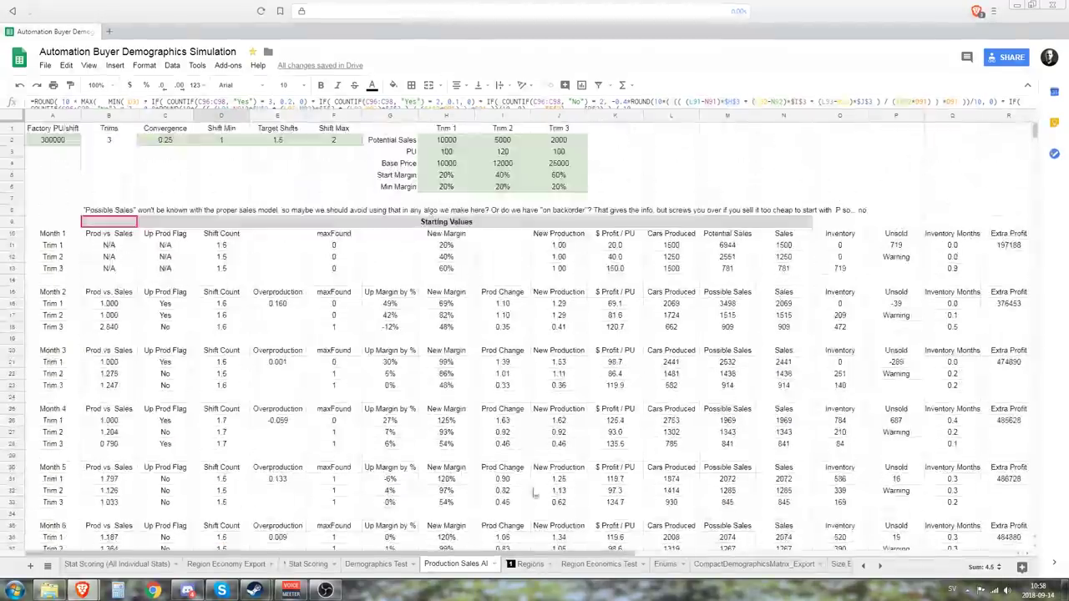
pyautogui.click(468, 141)
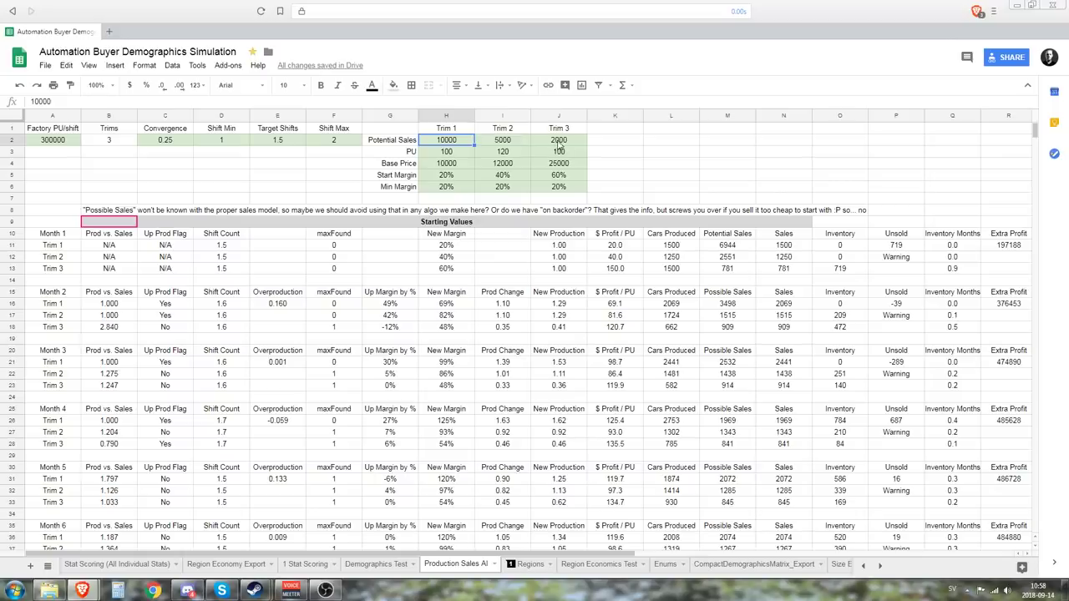
pyautogui.doubleClick(502, 141)
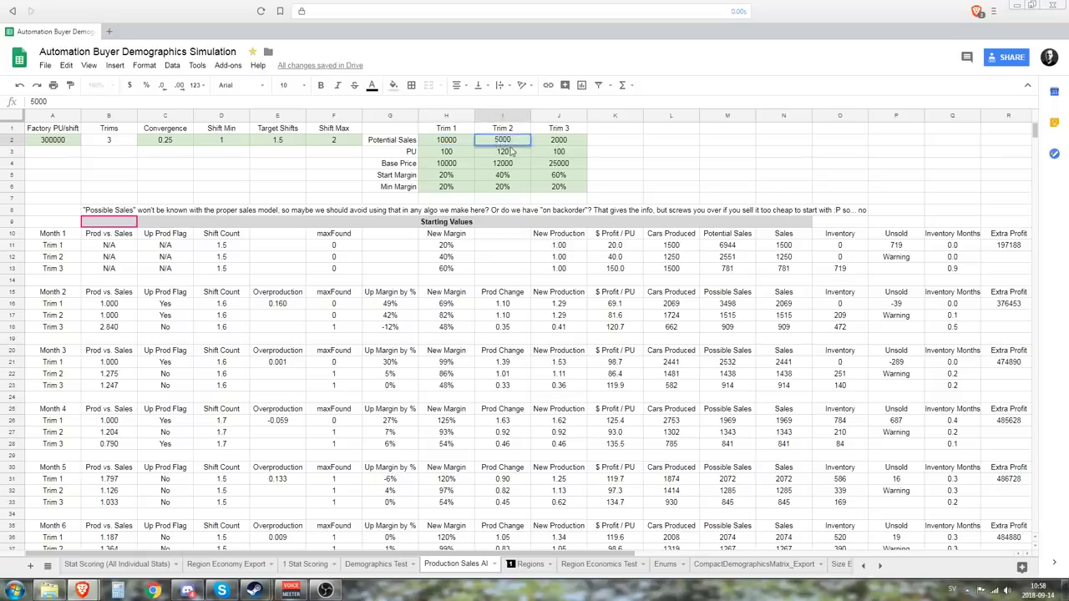
pyautogui.press('BackSpace')
pyautogui.click(505, 222)
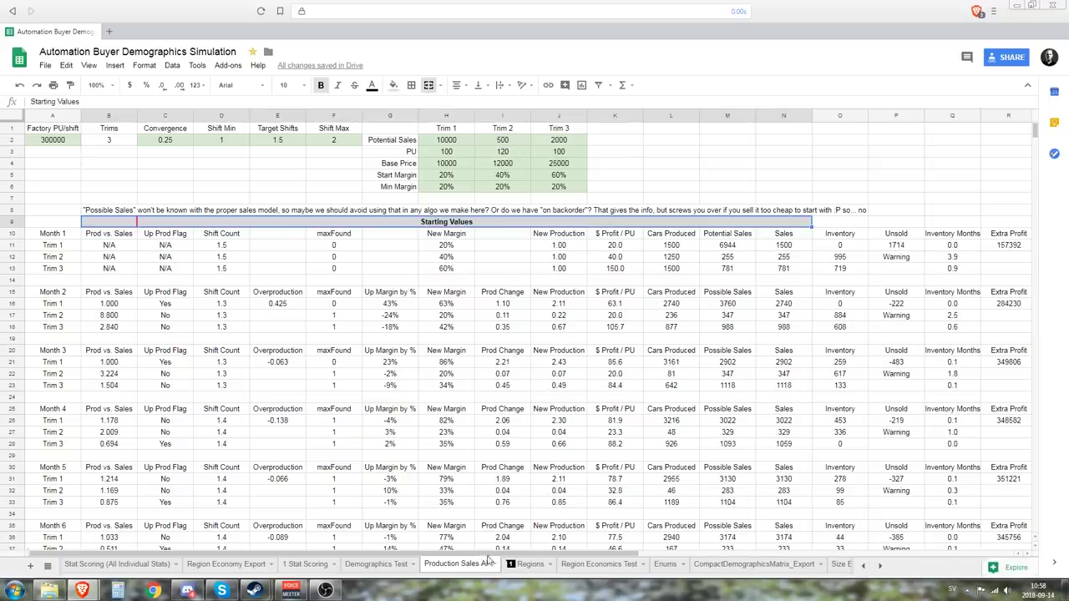
# Examine the Sales by Trim chart and the monthly summary table above it
pyautogui.hscroll(8, 622, 373)
pyautogui.scroll(-3, 637, 377)
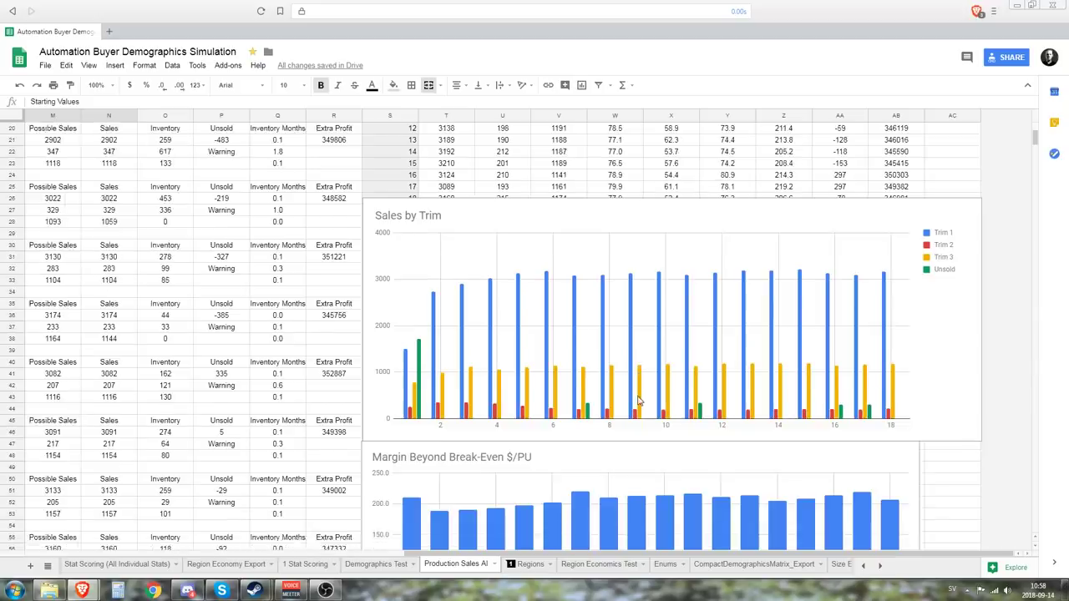
pyautogui.scroll(3, 636, 375)
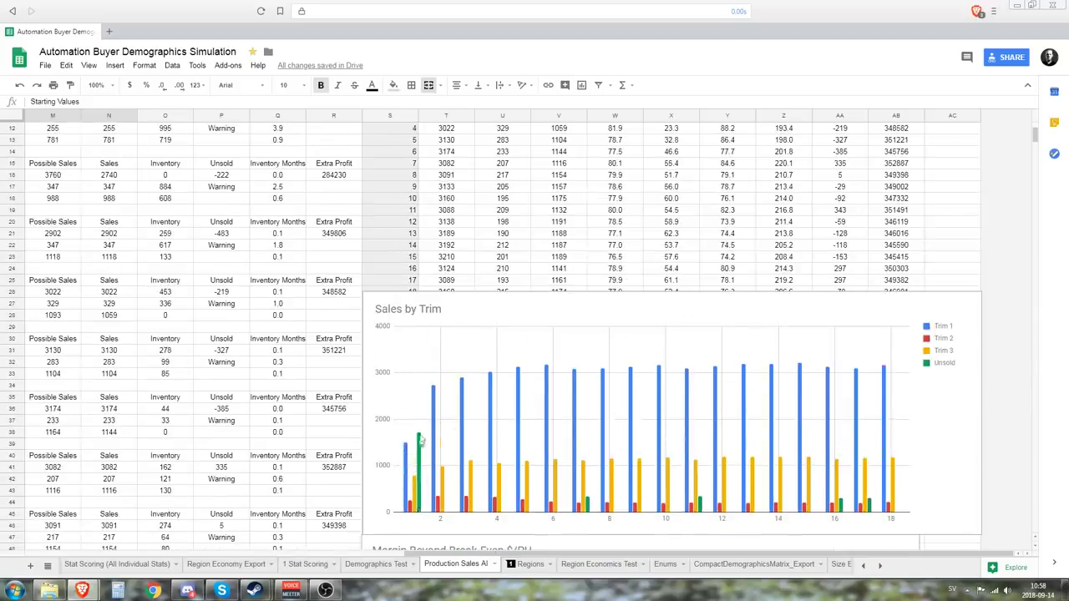
pyautogui.hscroll(-5, 374, 380)
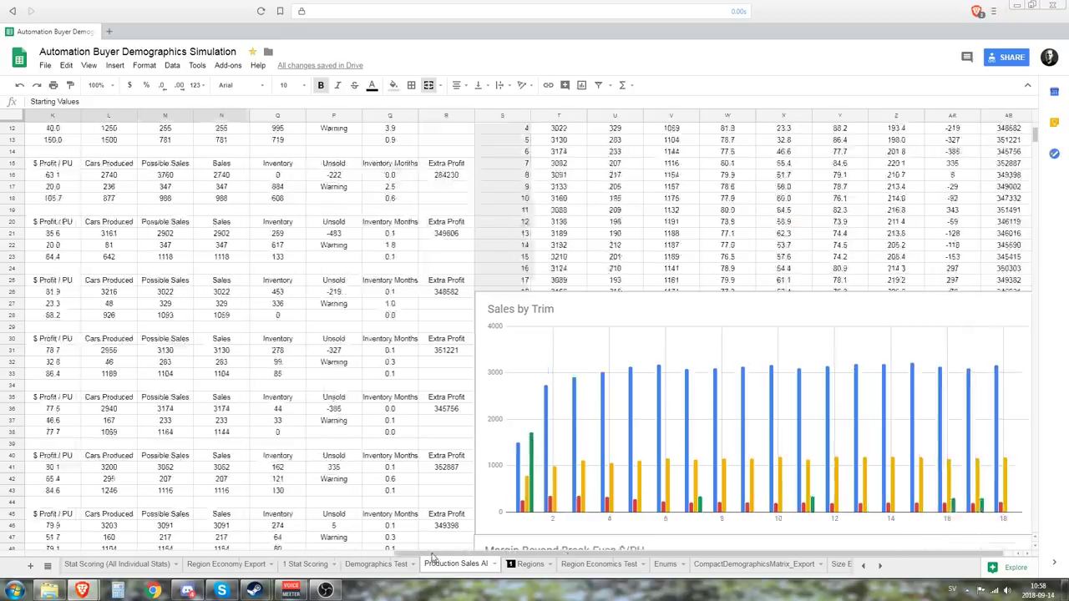
# Set Trim 1's Potential Sales to 35000
pyautogui.scroll(4, 374, 380)
pyautogui.doubleClick(167, 140)
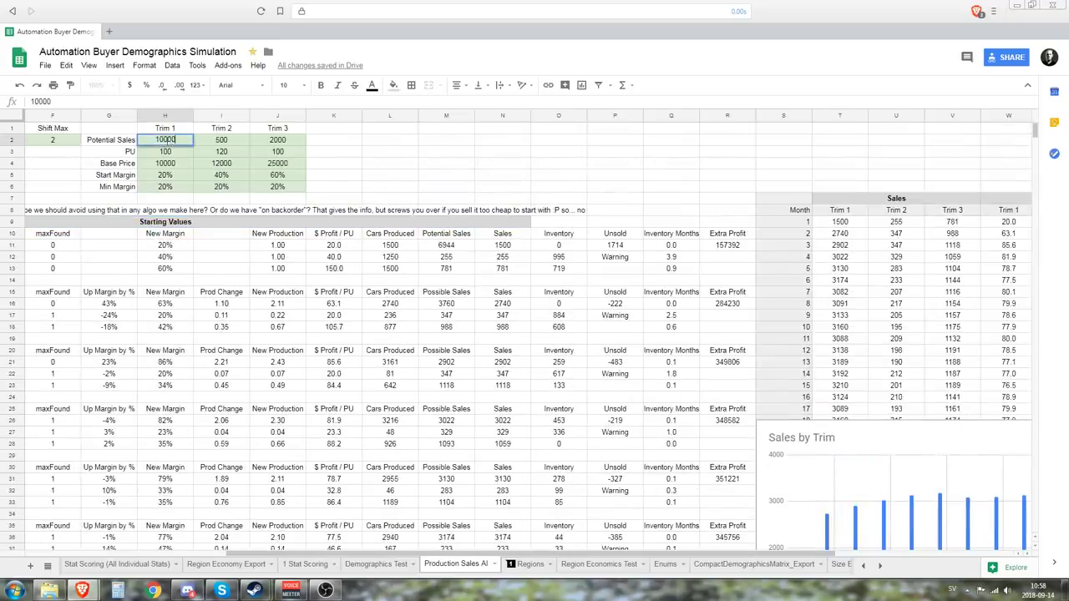
pyautogui.write('35')
pyautogui.click(236, 199)
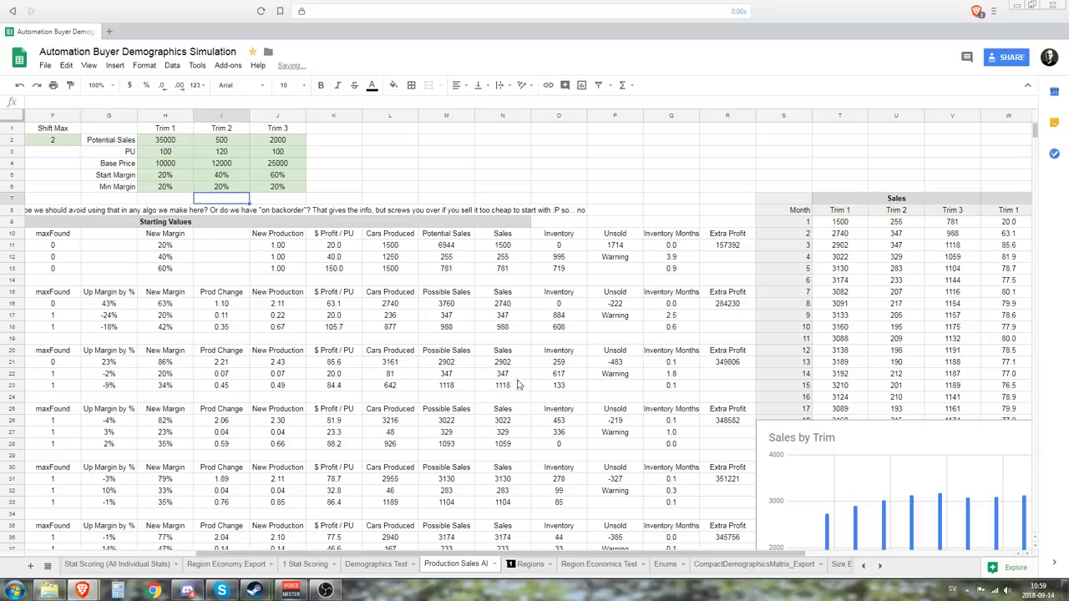
# Review the Sales by Trim, Margin Beyond Break-Even $/PU and Extra Profits $ Beyond Break-Even charts across the 18 months
pyautogui.scroll(-5, 518, 384)
pyautogui.scroll(2, 529, 541)
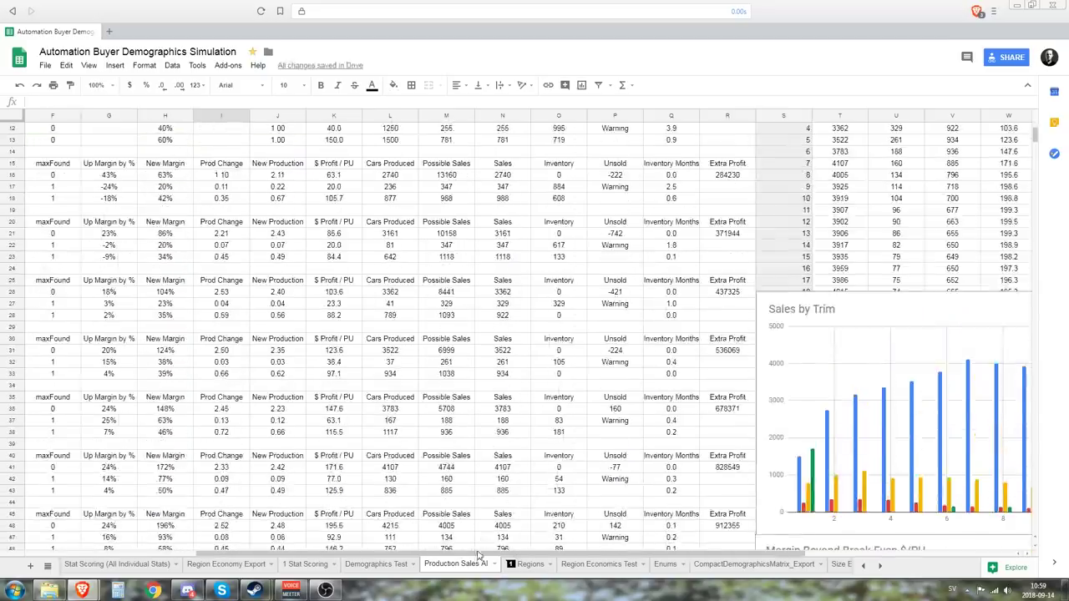
pyautogui.hscroll(5, 576, 440)
pyautogui.scroll(-3, 577, 441)
pyautogui.scroll(-1, 576, 440)
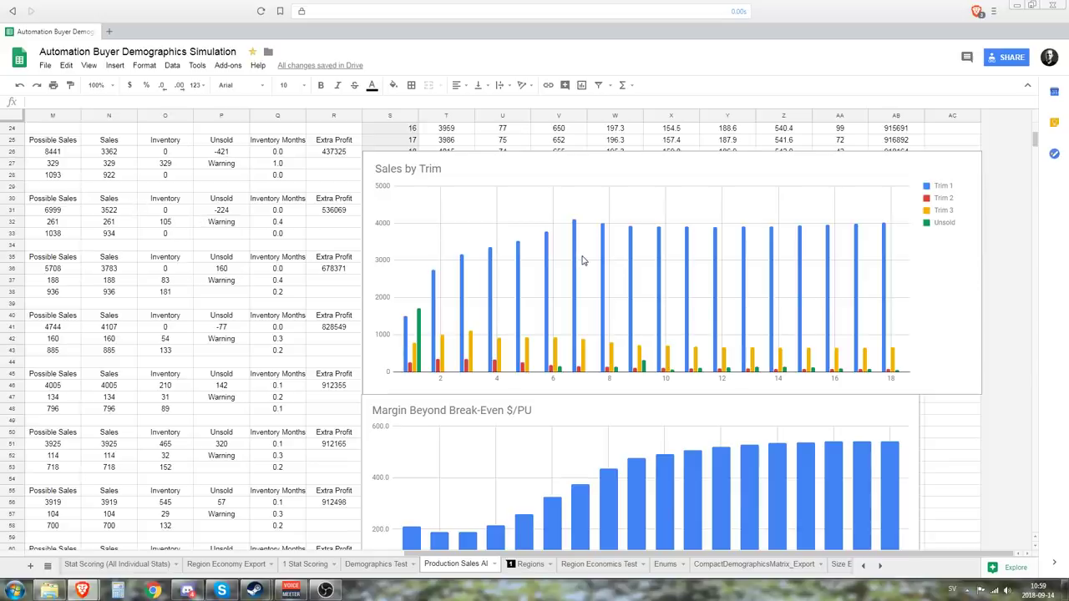
pyautogui.scroll(3, 503, 326)
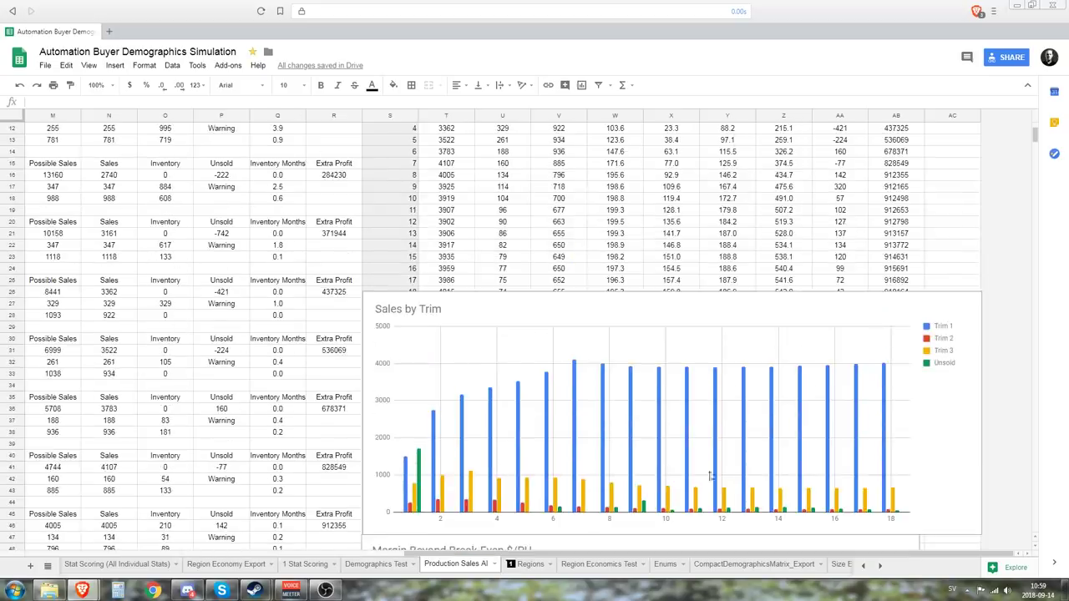
pyautogui.scroll(-5, 711, 475)
pyautogui.scroll(-6, 719, 439)
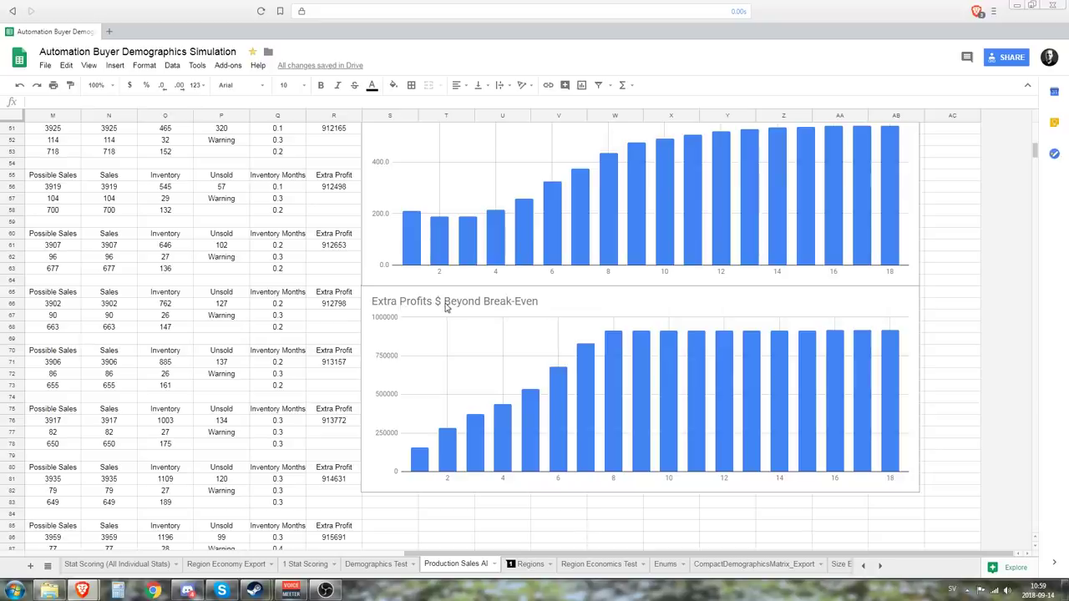
# Compare the Margin Beyond Break-Even $/PU and Extra Profits $ Beyond Break-Even charts across the 18 months
pyautogui.scroll(2, 589, 433)
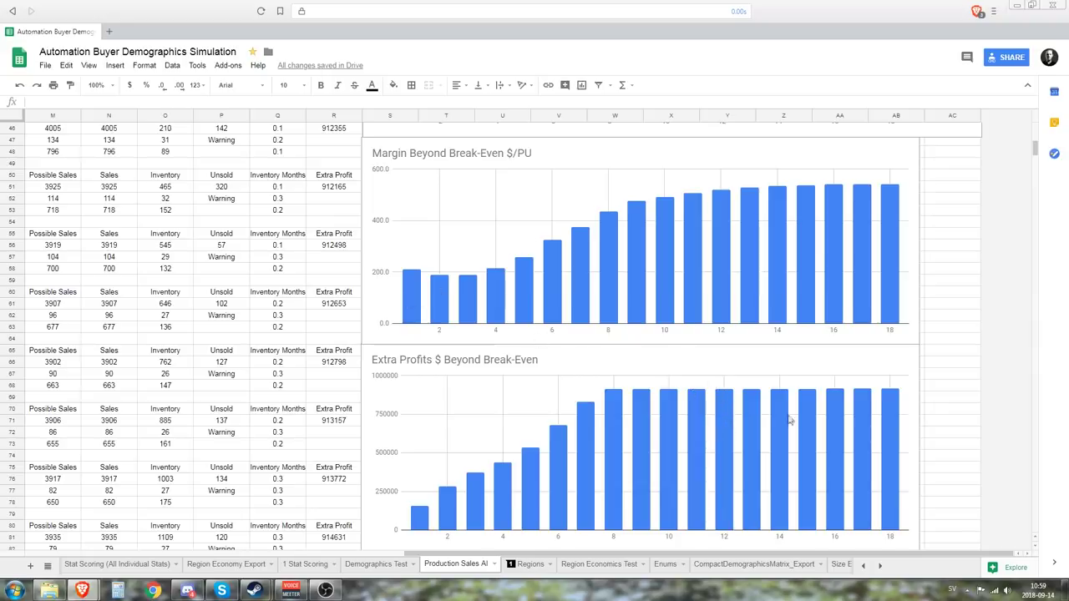
pyautogui.scroll(-5, 688, 458)
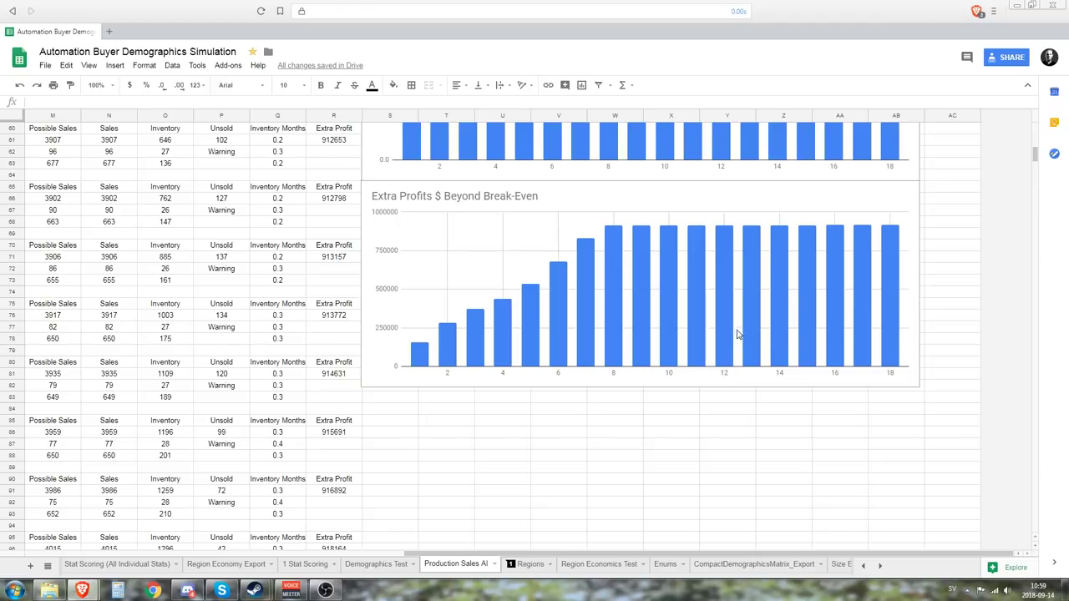
pyautogui.scroll(20, 733, 331)
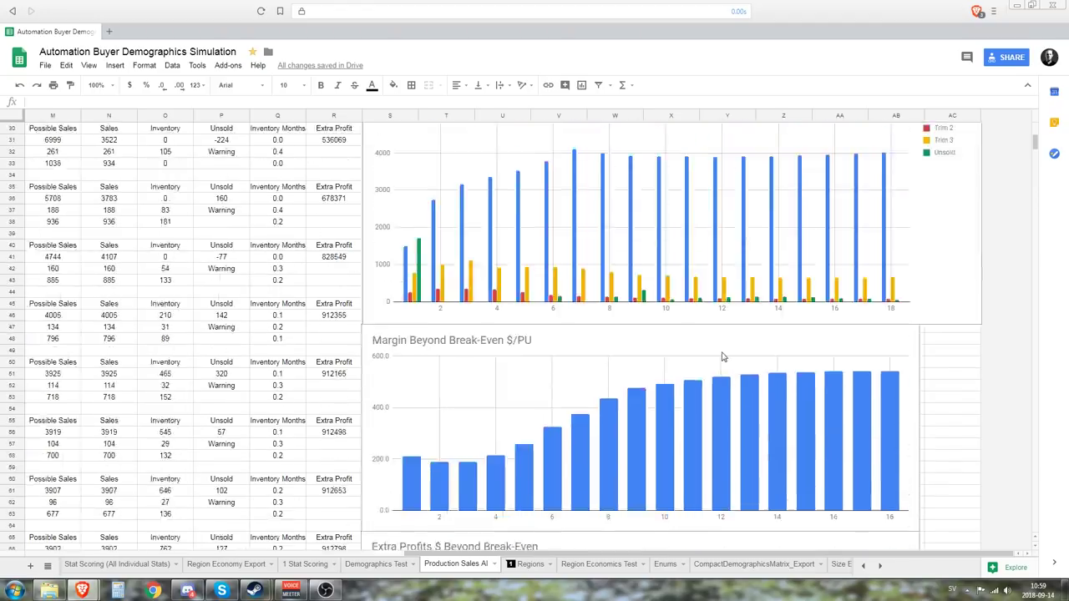
# Inspect the Min Margin inputs for all three trims and the Target Shifts, Shift Min and Shift Max inputs
pyautogui.hscroll(-10, 535, 376)
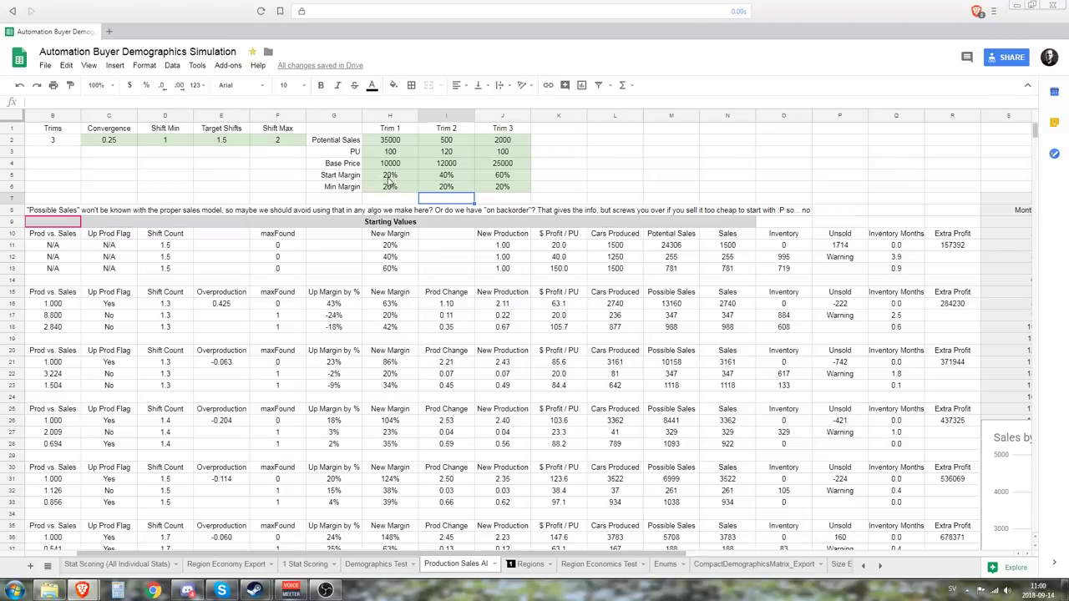
pyautogui.moveTo(389, 186); pyautogui.dragTo(525, 192)
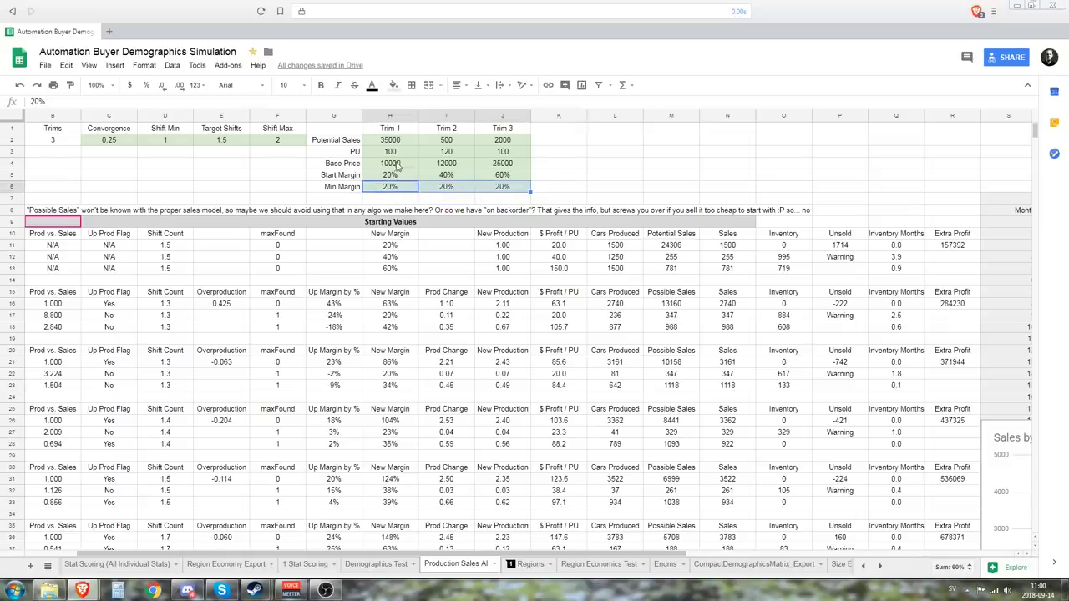
pyautogui.click(215, 142)
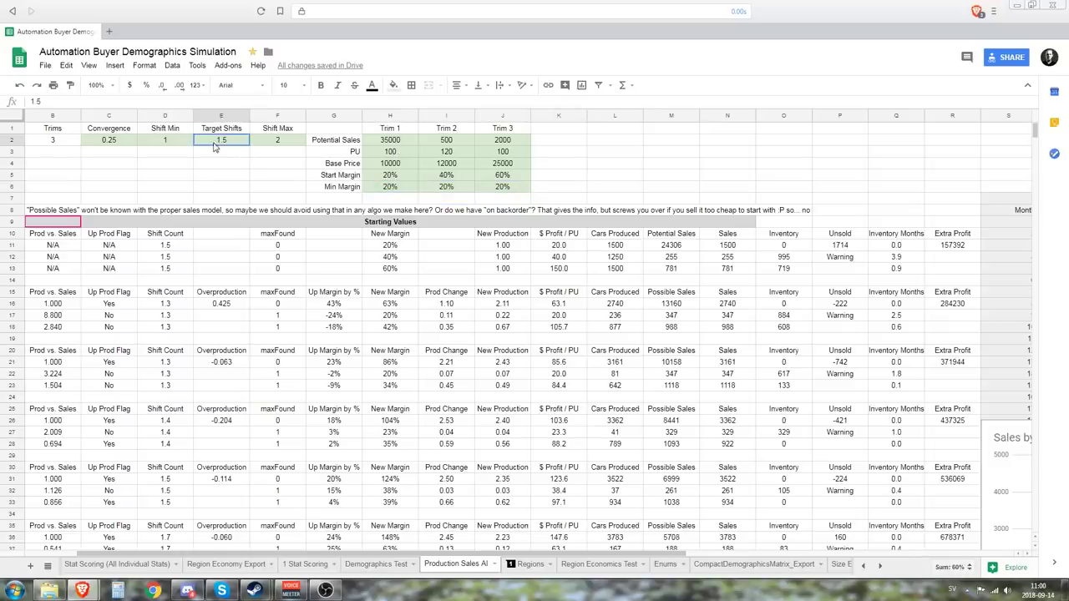
pyautogui.click(171, 145)
pyautogui.click(279, 142)
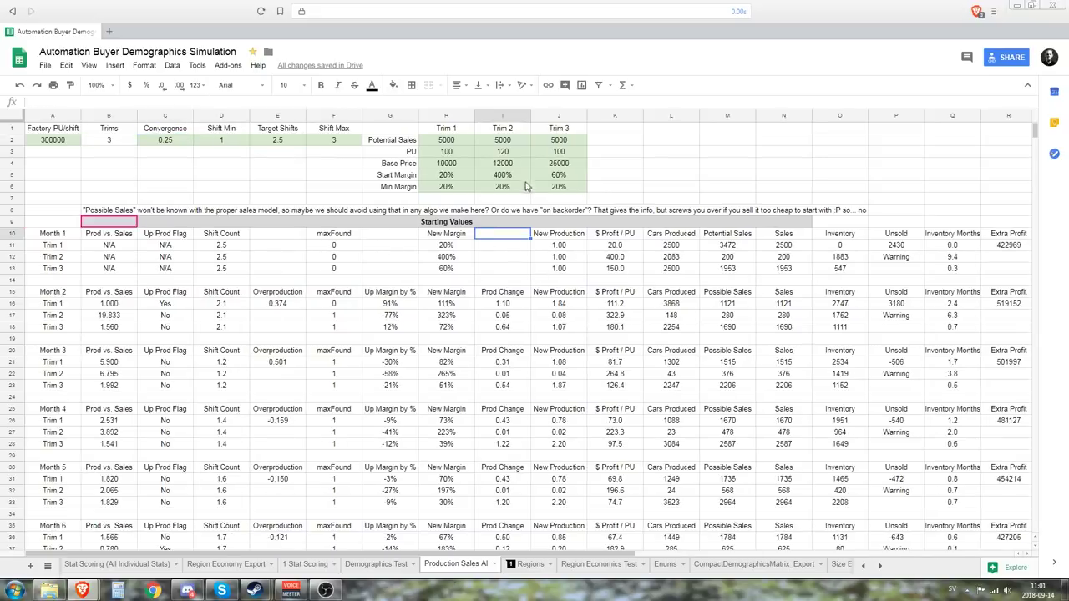
# Inspect Trim 2's Start Margin against Trim 1's and the rest of the trim input block above the monthly results
pyautogui.click(519, 177)
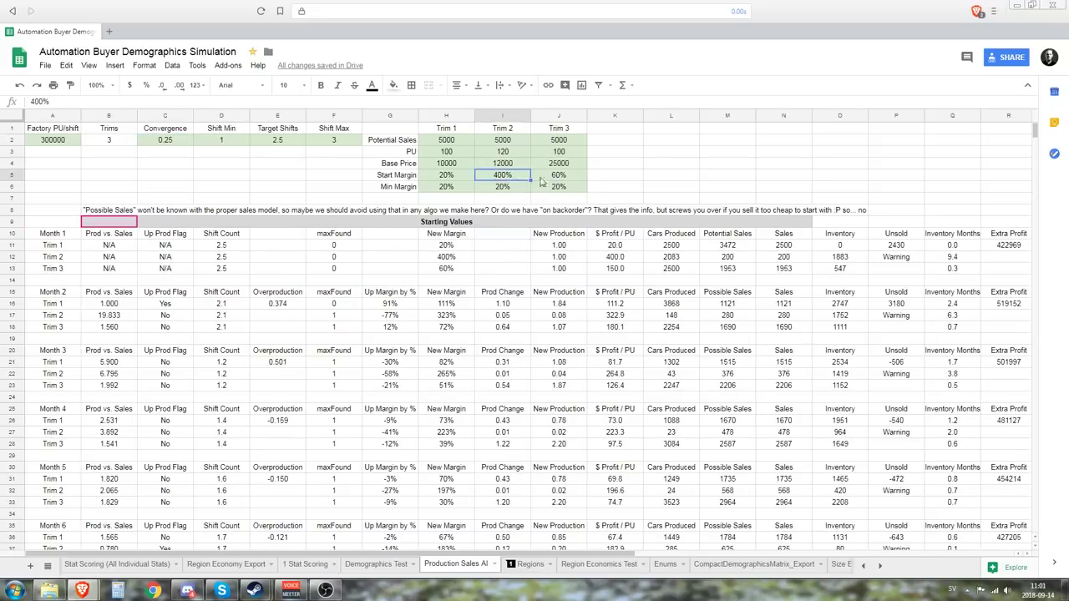
pyautogui.click(459, 182)
pyautogui.moveTo(435, 144); pyautogui.dragTo(559, 197)
pyautogui.click(559, 197)
pyautogui.click(506, 177)
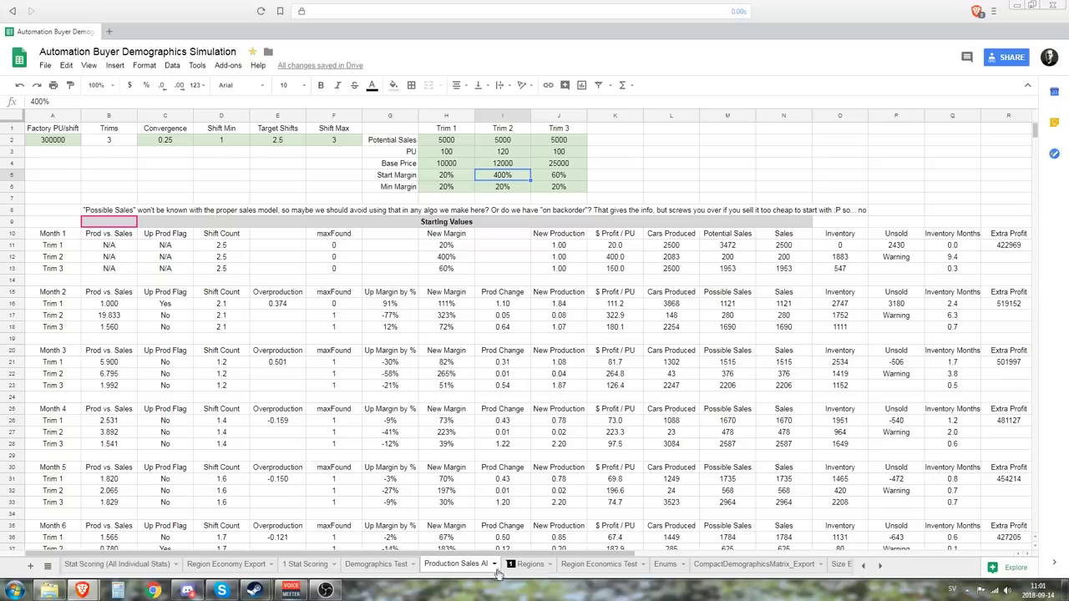
# Review how the Sales by Trim, Margin Beyond Break-Even and Extra Profits charts respond to Trim 2's high Start Margin
pyautogui.hscroll(5, 501, 553)
pyautogui.scroll(-3, 780, 402)
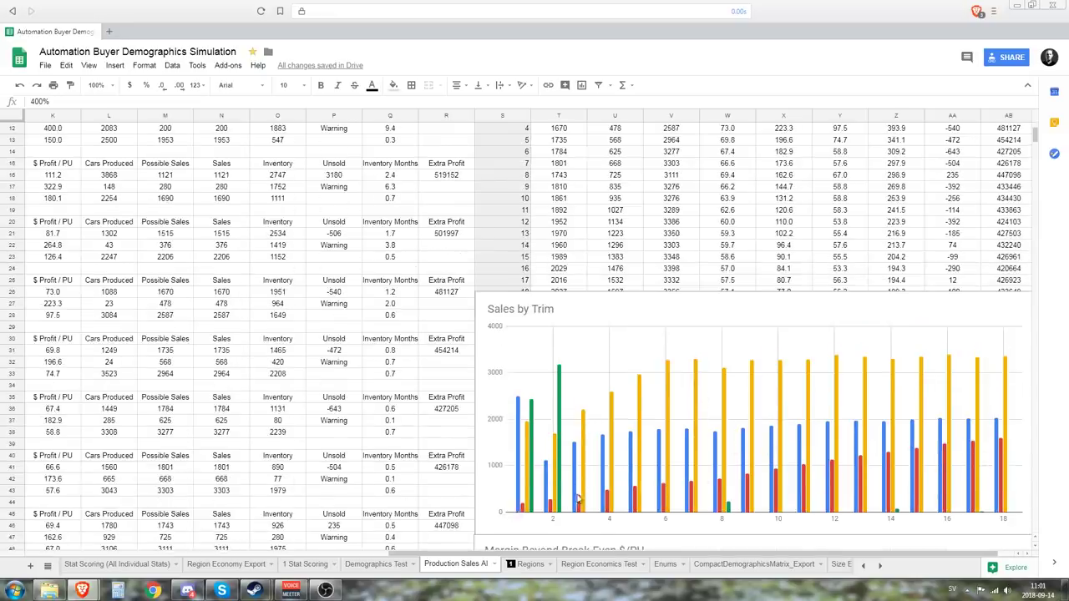
pyautogui.scroll(-4, 592, 470)
pyautogui.scroll(-8, 552, 376)
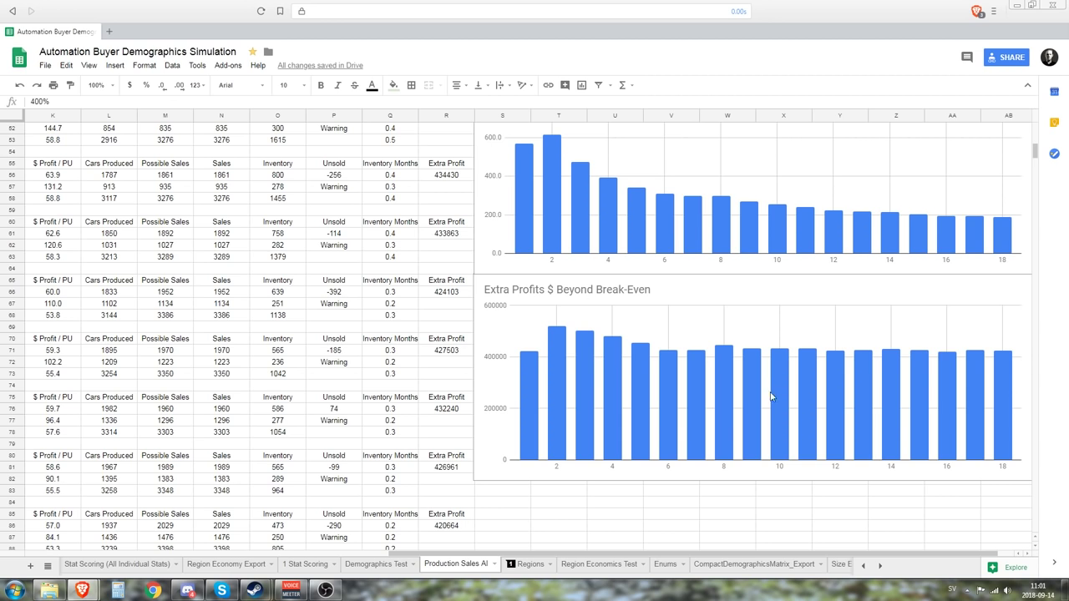
pyautogui.scroll(8, 351, 367)
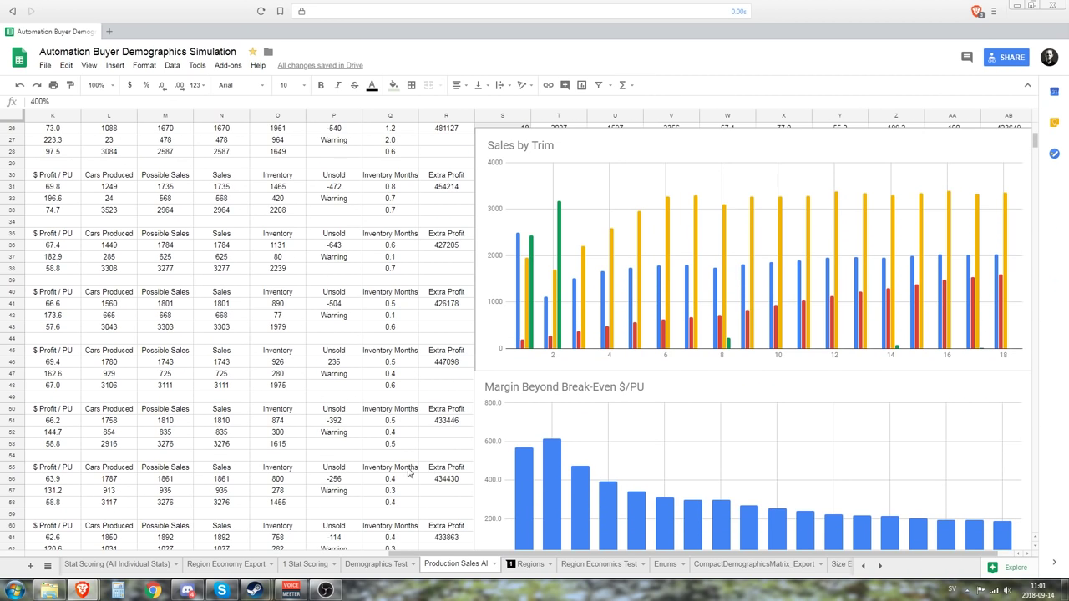
pyautogui.scroll(-5, 792, 482)
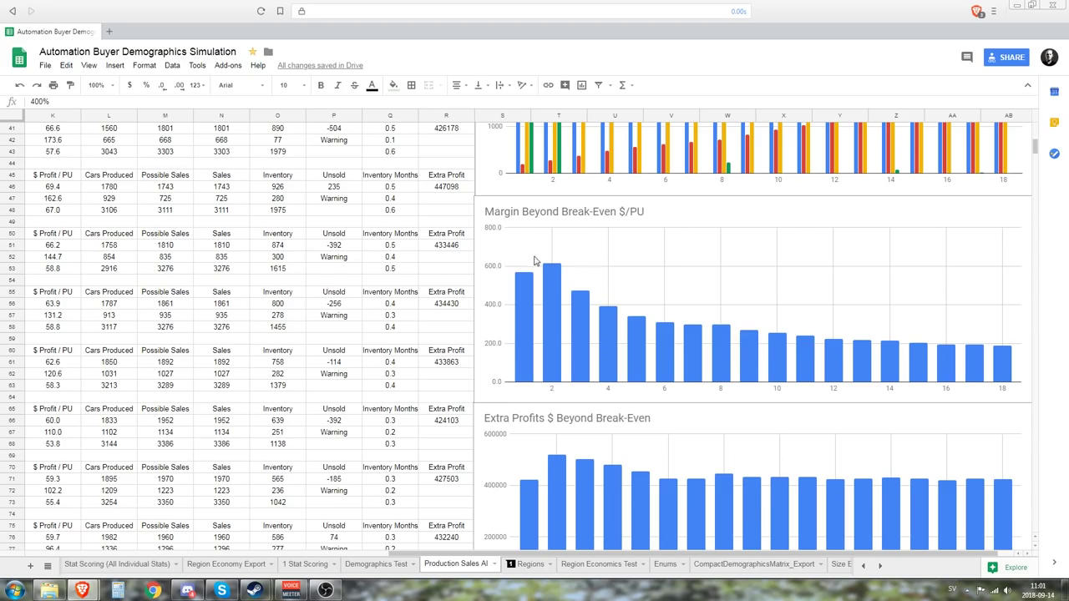
pyautogui.scroll(3, 574, 284)
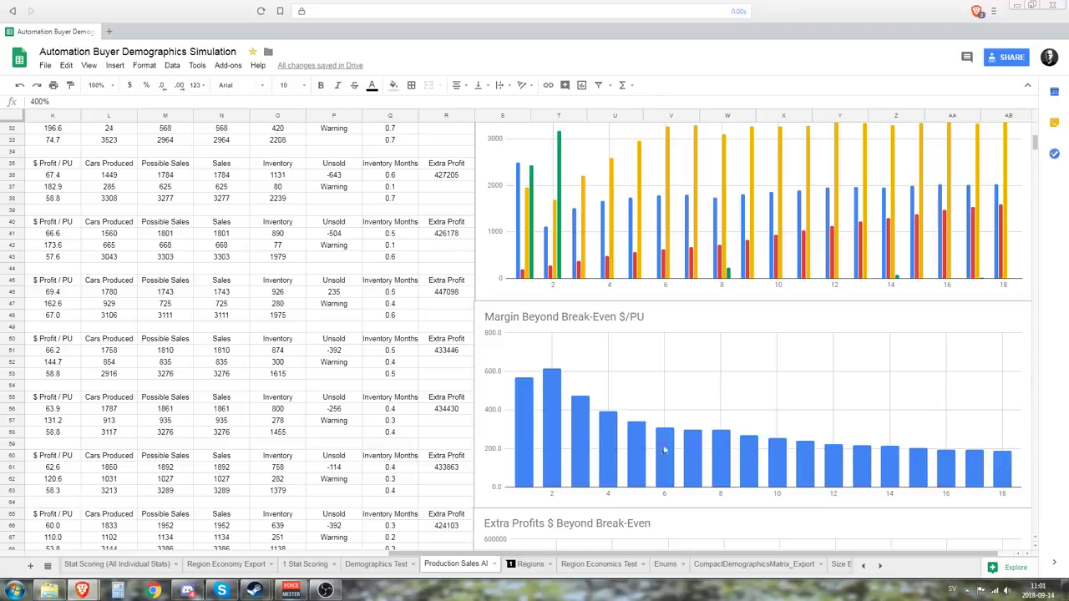
pyautogui.scroll(-1, 886, 446)
pyautogui.scroll(-3, 537, 320)
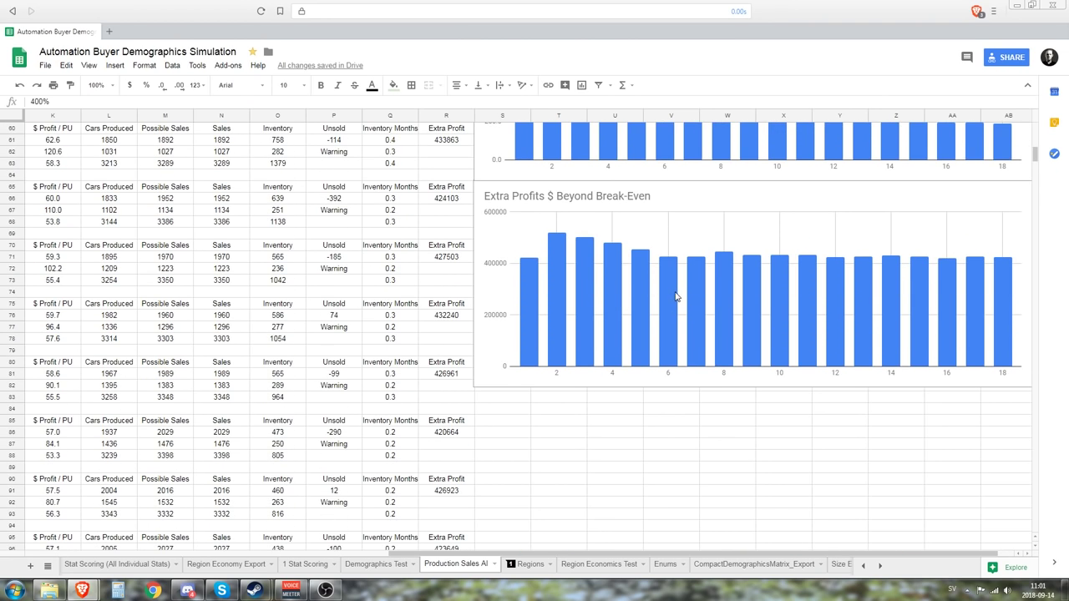
# Check the monthly Sales, Profit and Unsold summary table against the Sales by Trim chart below it
pyautogui.scroll(5, 731, 299)
pyautogui.scroll(4, 761, 413)
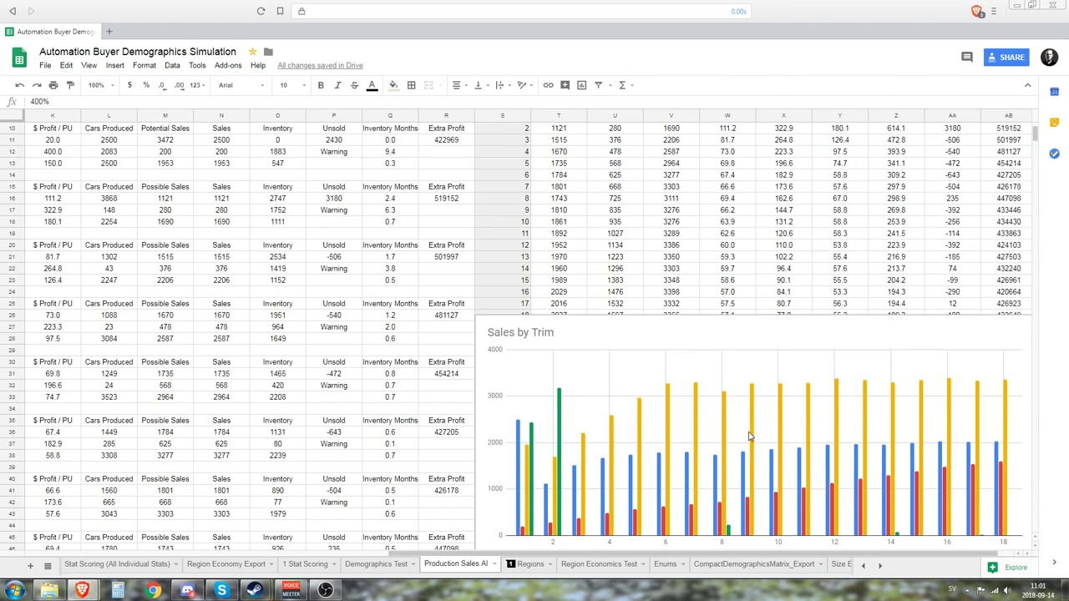
pyautogui.scroll(2, 676, 448)
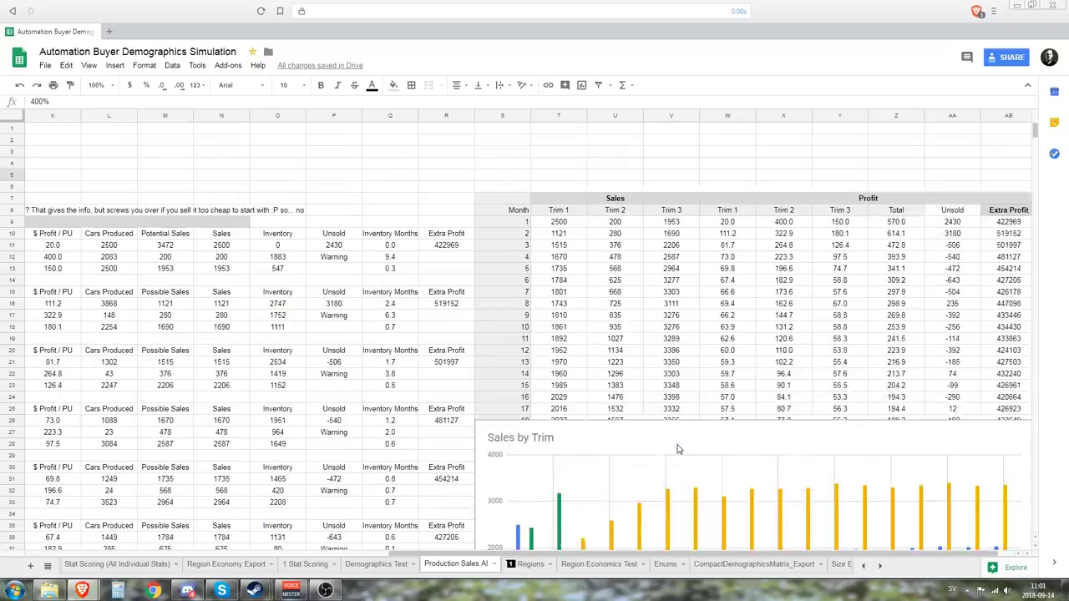
pyautogui.scroll(-2, 679, 451)
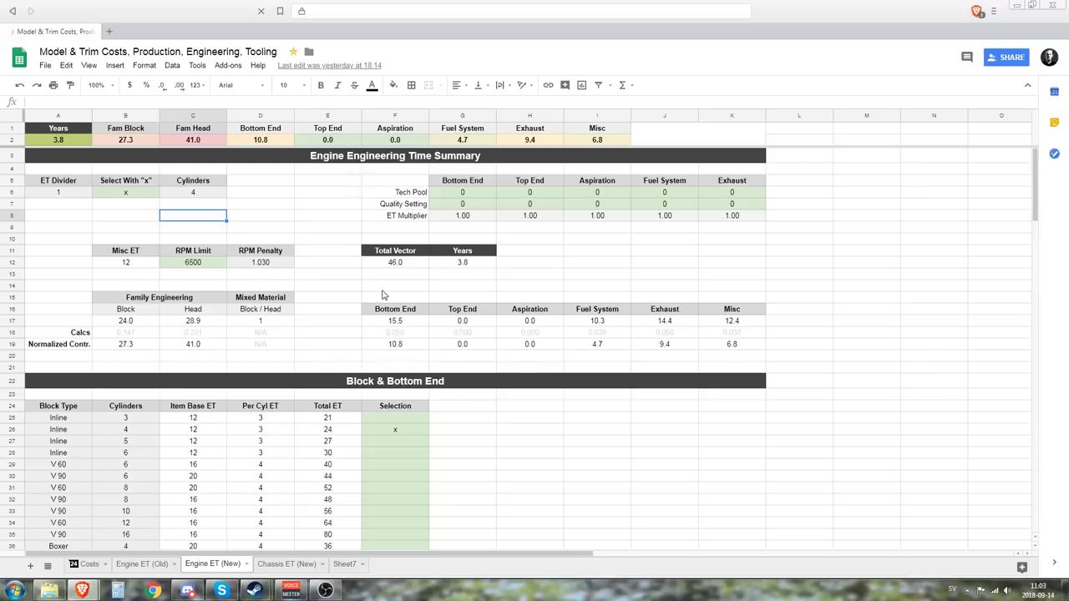
# Look over the Engine ET (New) sheet from the Engine Engineering Time Summary through Block & Bottom End to Valvetrain & Top End
pyautogui.scroll(-10, 417, 309)
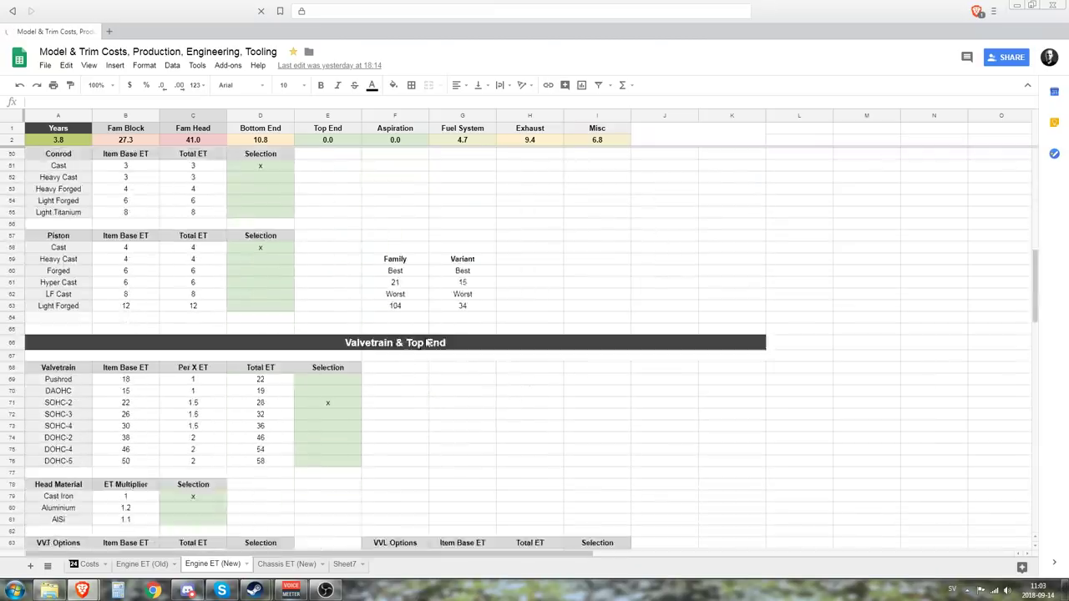
pyautogui.scroll(6, 425, 341)
pyautogui.scroll(4, 425, 342)
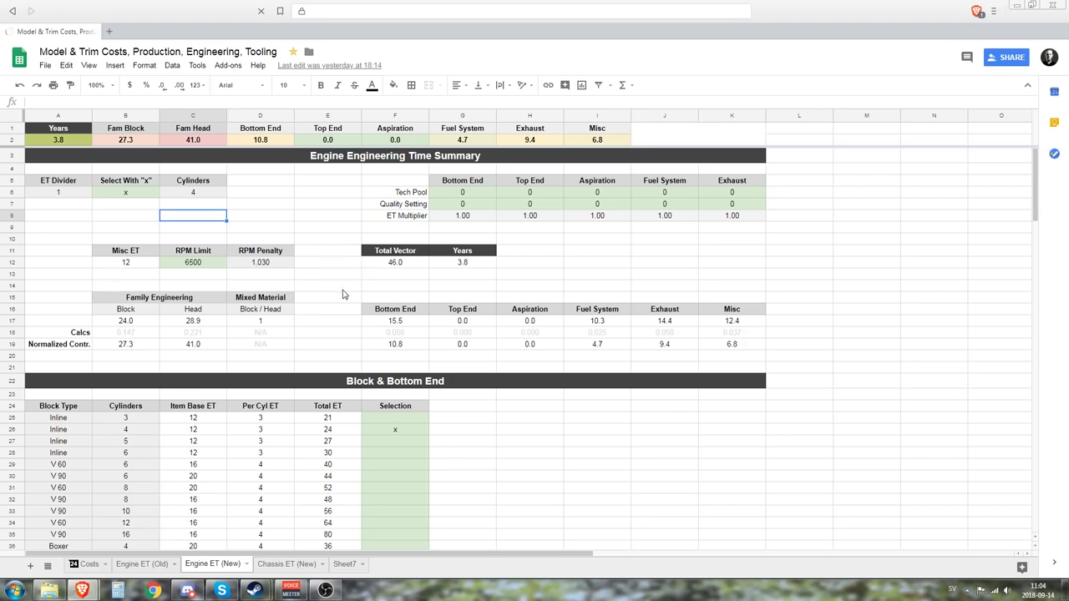
pyautogui.scroll(-2, 364, 320)
pyautogui.scroll(-4, 363, 320)
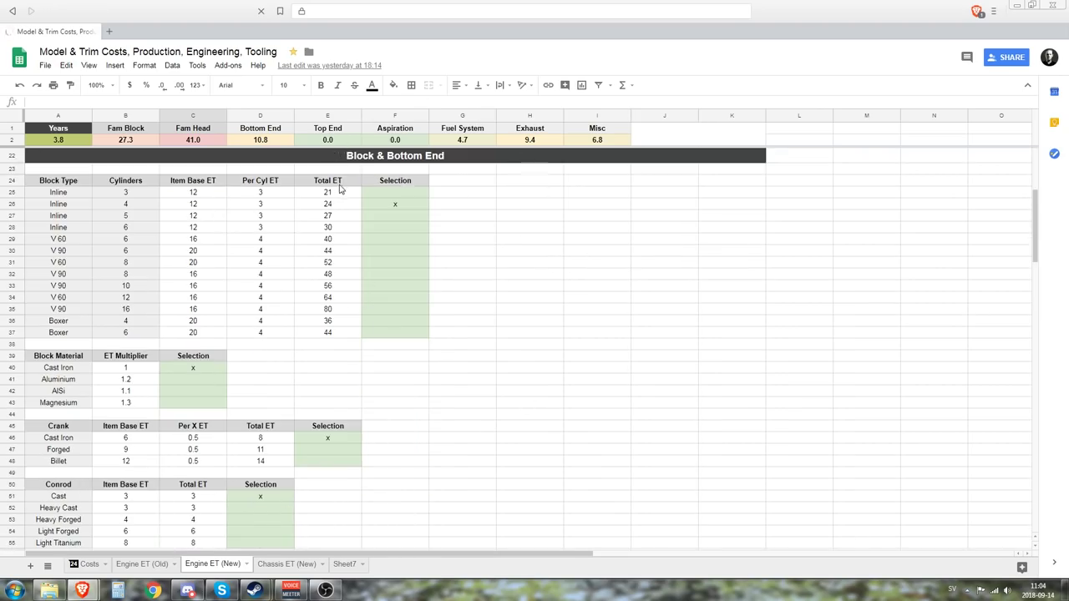
pyautogui.scroll(5, 435, 301)
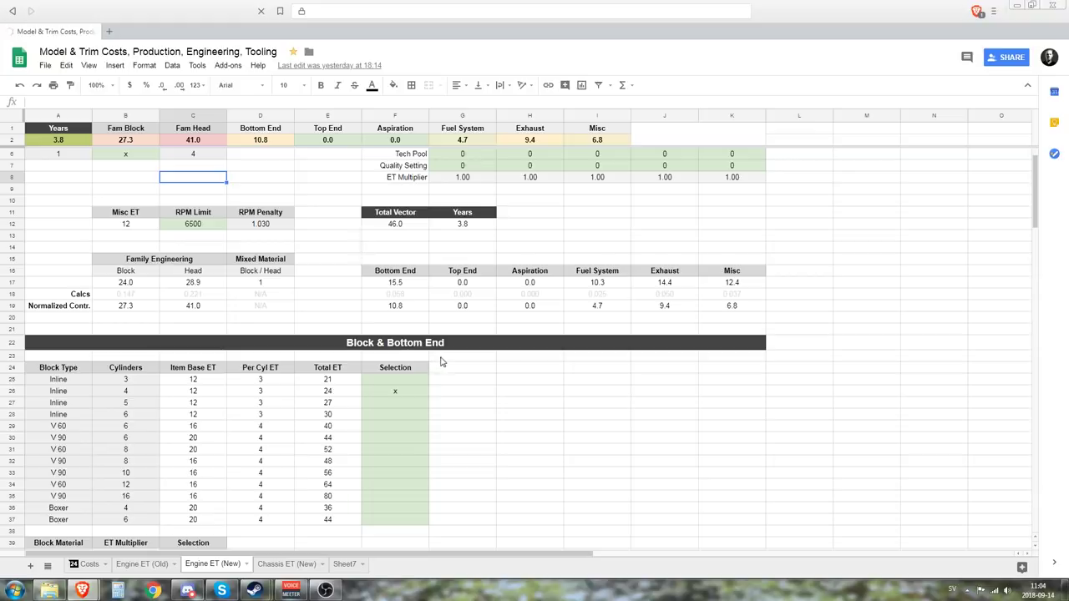
# Examine the ET Divider, Cylinders and Family Engineering figures in the Engine Engineering Time Summary alongside the Block Type table
pyautogui.click(441, 362)
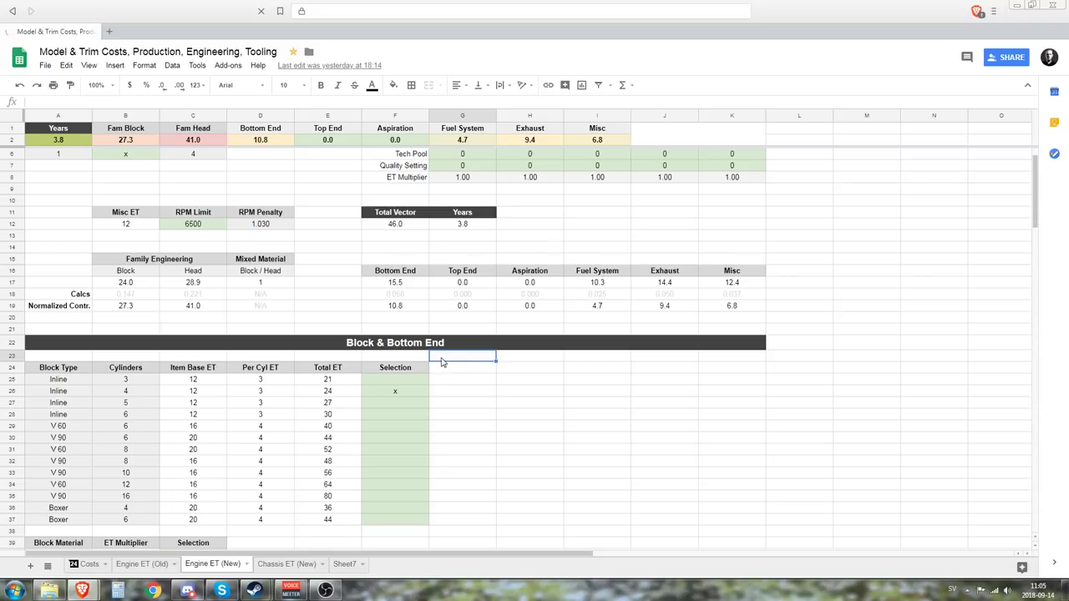
pyautogui.scroll(-3, 451, 359)
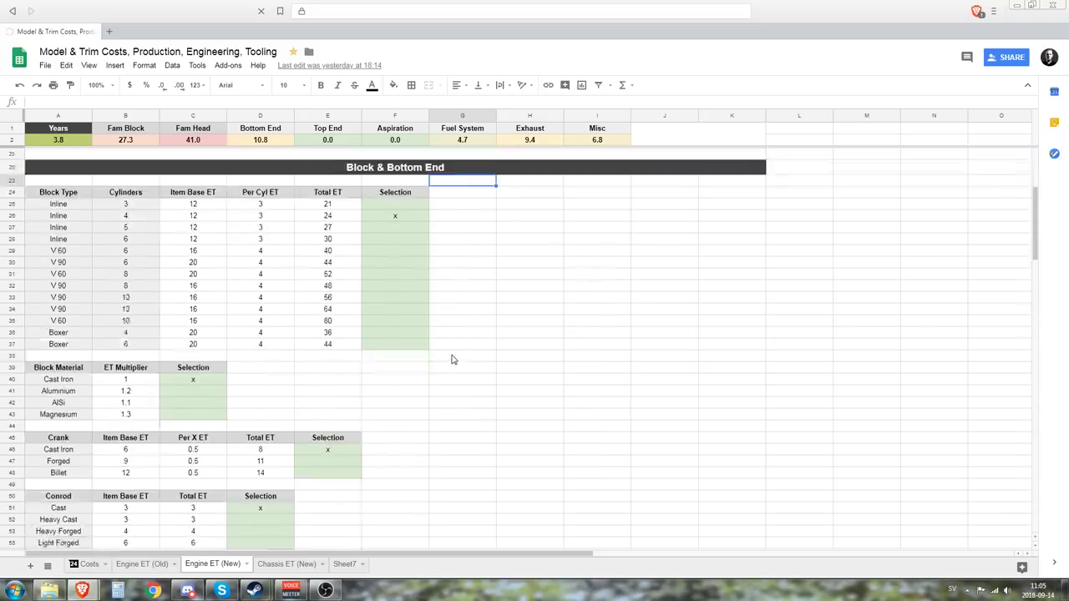
pyautogui.scroll(4, 451, 358)
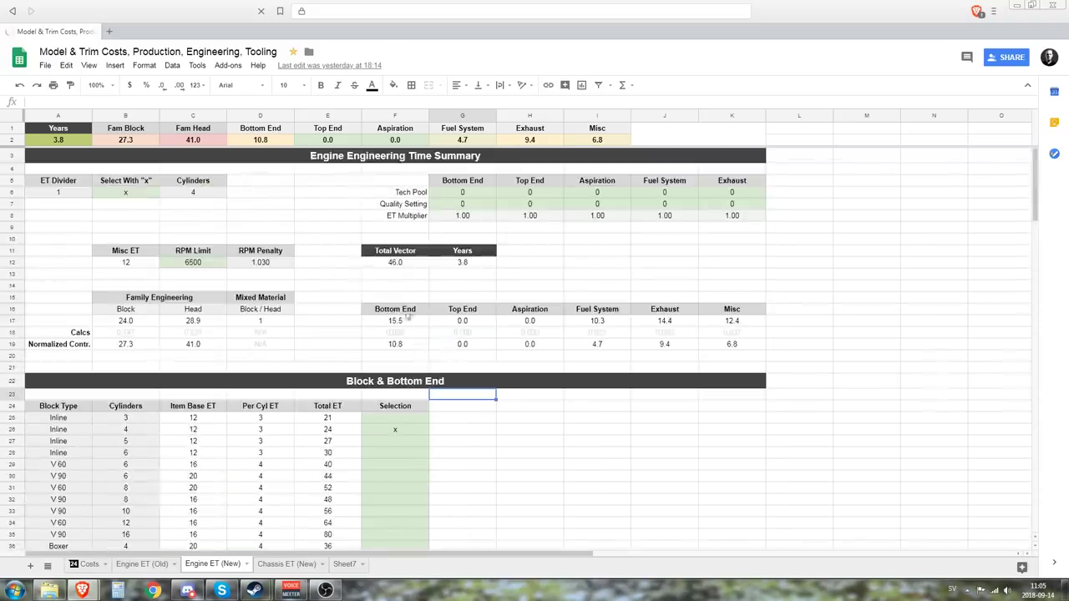
pyautogui.click(250, 196)
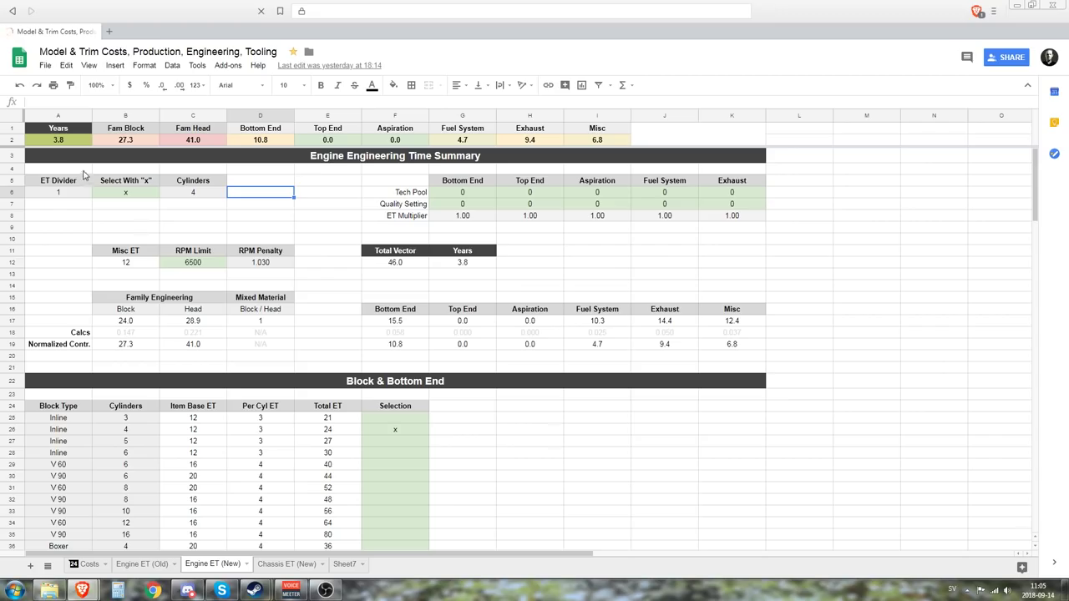
pyautogui.scroll(-3, 418, 405)
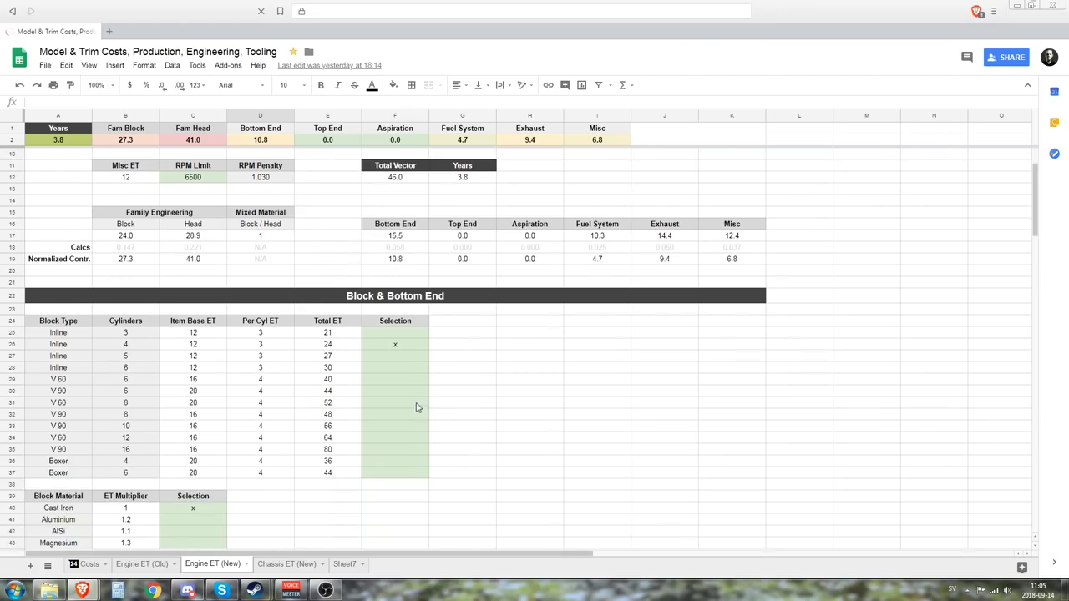
pyautogui.scroll(3, 392, 348)
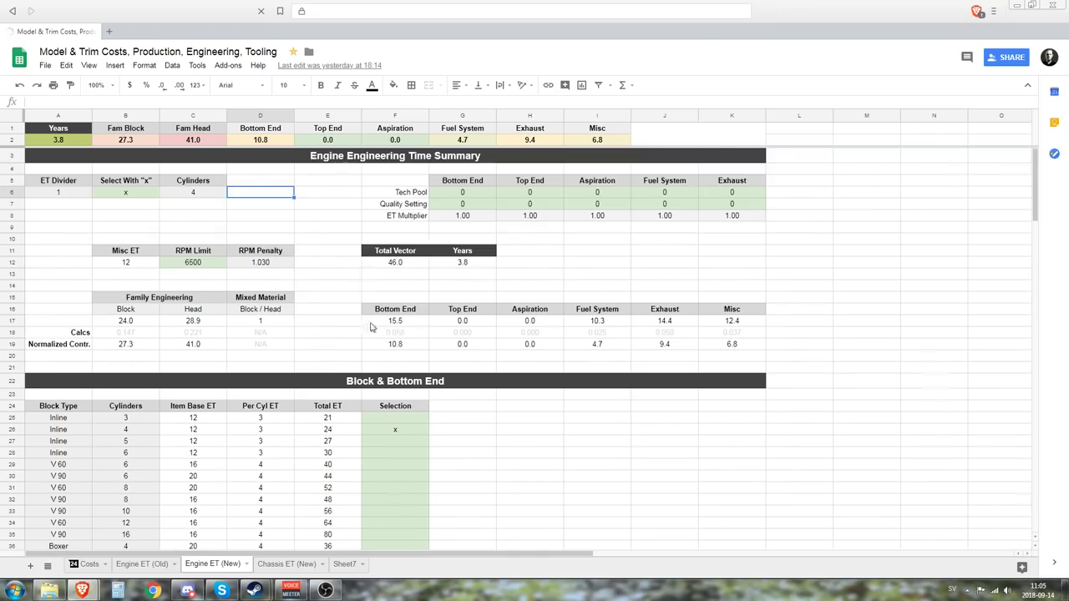
# Inspect the Cylinders lookup formula, the marked Block Type selection it searches and that row's cylinder count
pyautogui.click(173, 196)
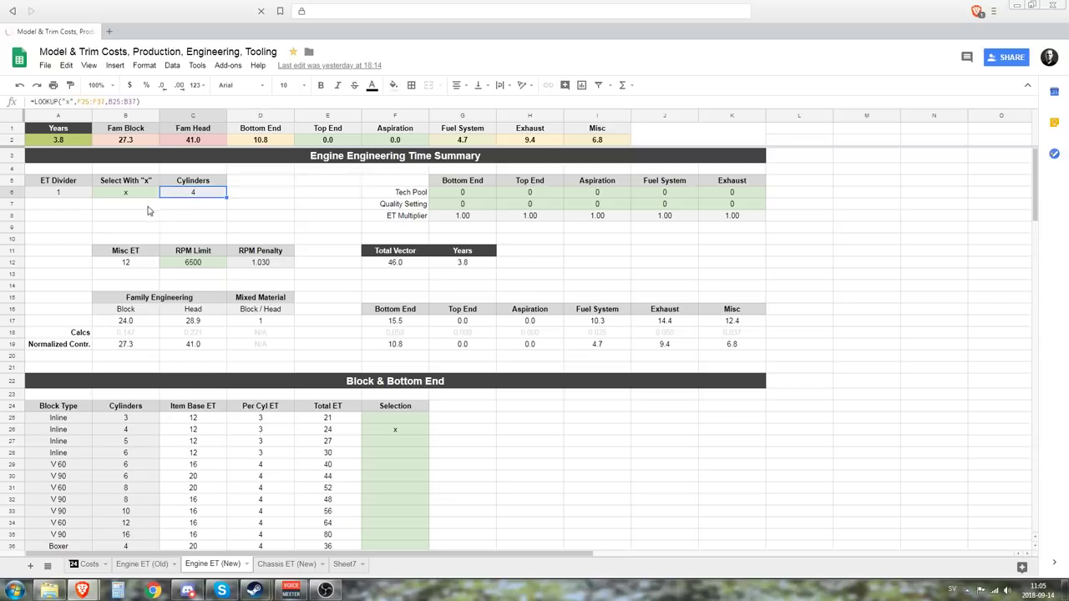
pyautogui.click(383, 434)
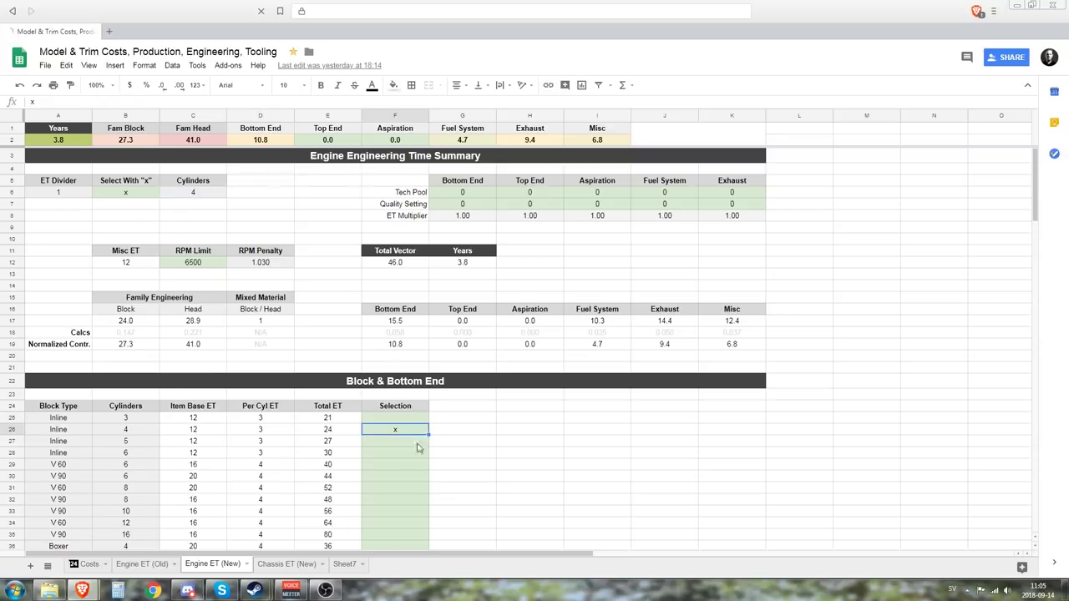
pyautogui.click(116, 433)
pyautogui.scroll(-5, 397, 334)
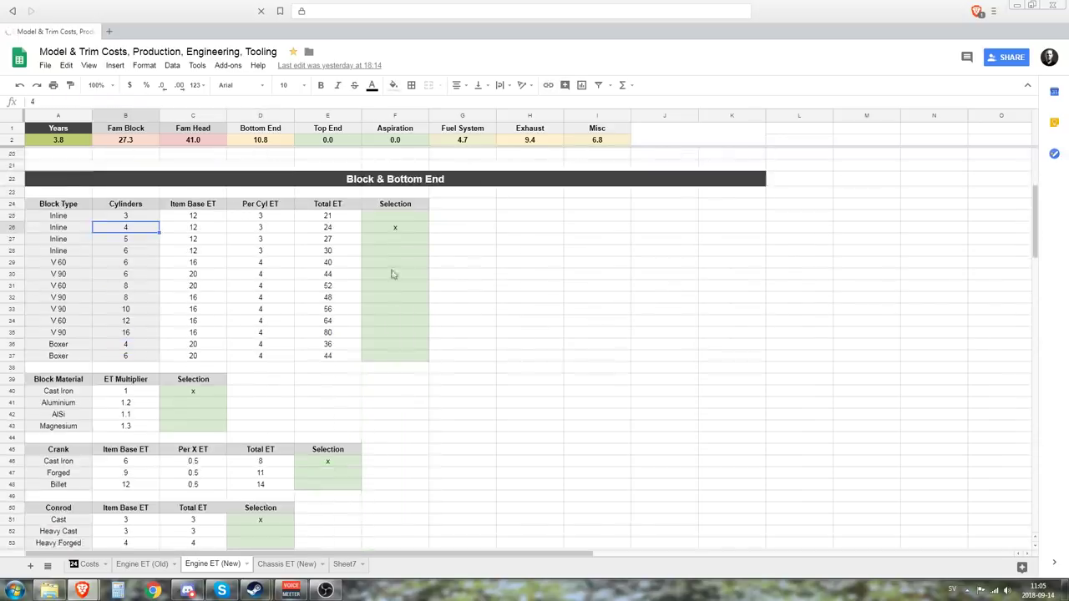
pyautogui.scroll(5, 393, 271)
pyautogui.scroll(-5, 399, 288)
pyautogui.scroll(3, 396, 297)
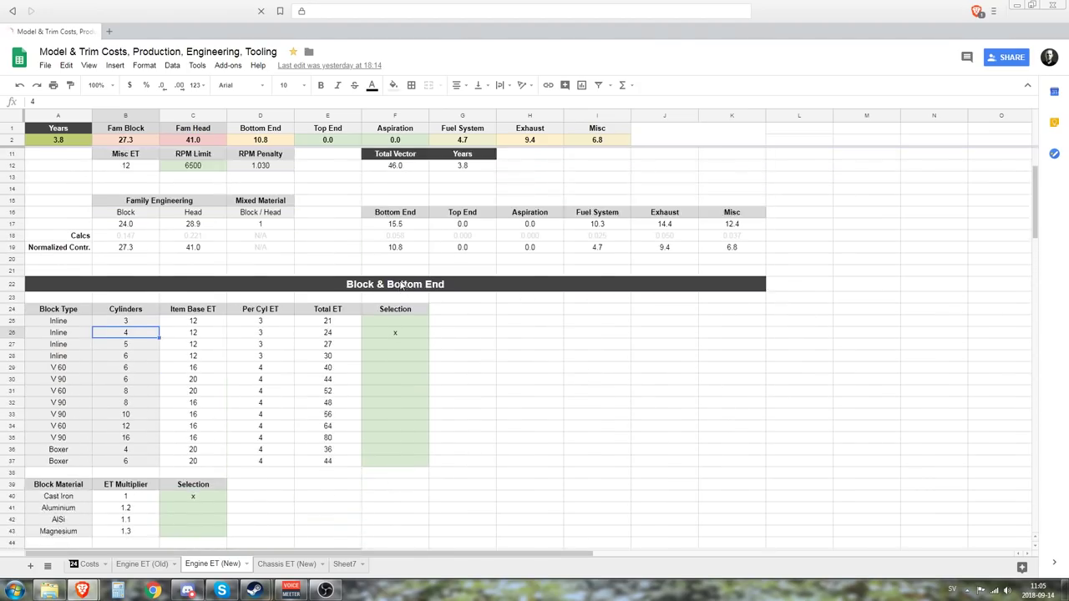
pyautogui.scroll(-1, 394, 306)
pyautogui.scroll(-2, 226, 494)
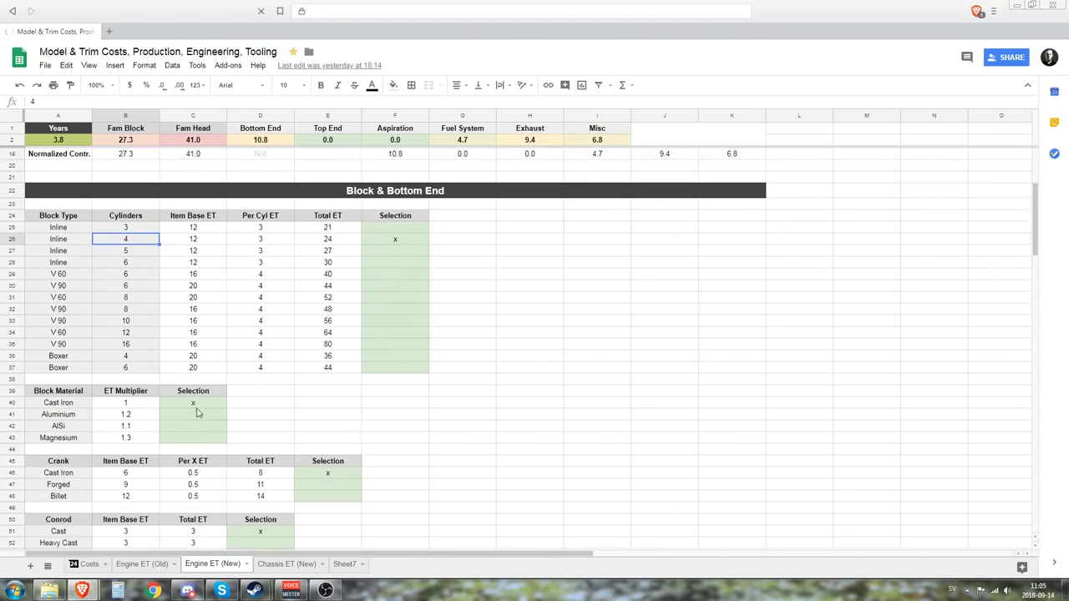
# Inspect the marked selections in the Block Material, Conrod and Piston tables under Block & Bottom End
pyautogui.click(195, 405)
pyautogui.scroll(-3, 180, 368)
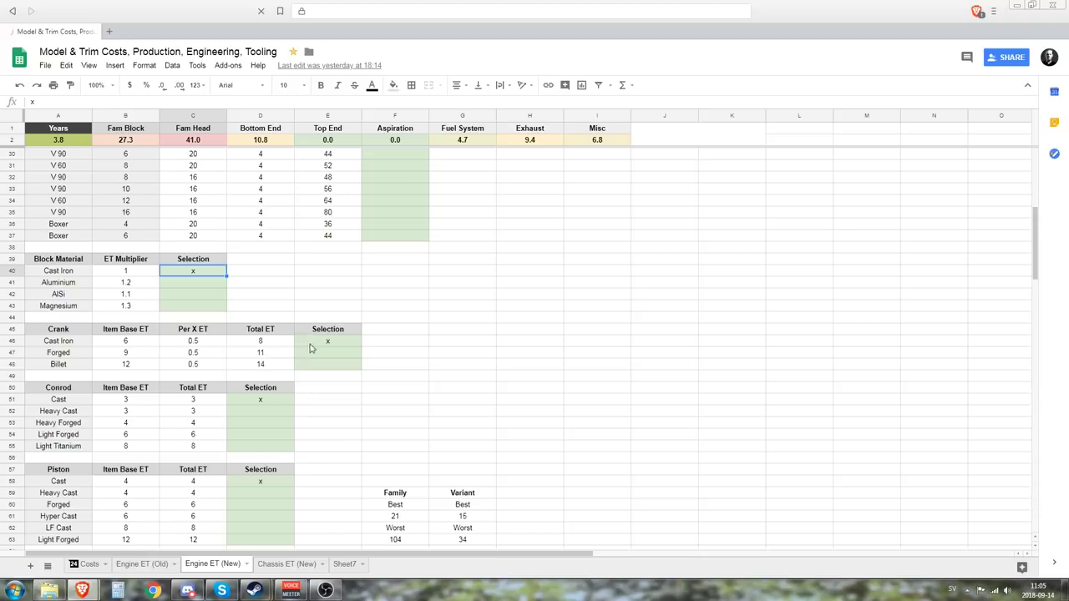
pyautogui.click(256, 402)
pyautogui.click(275, 485)
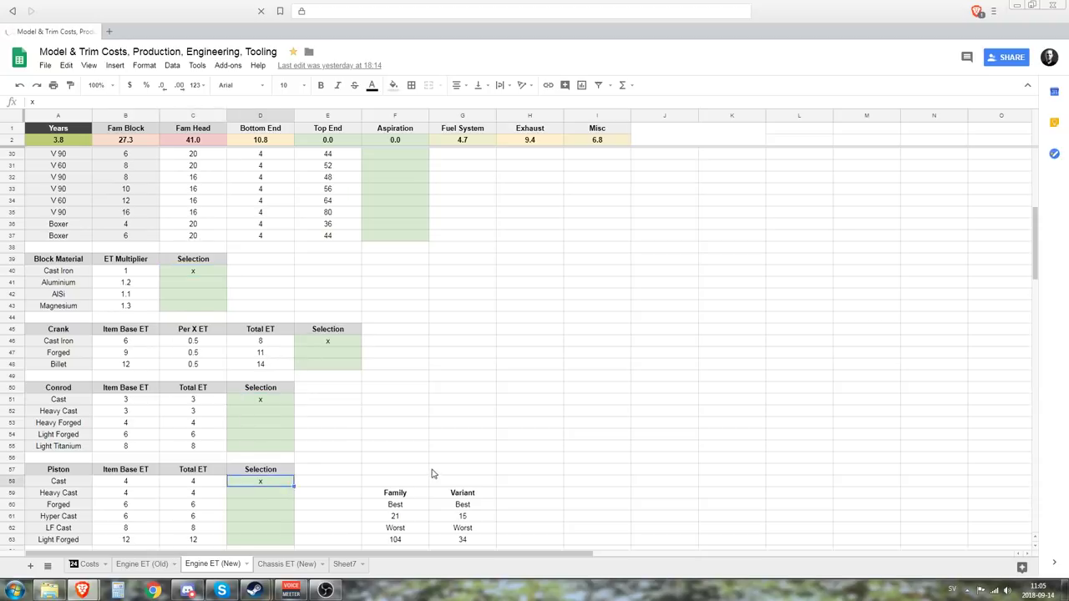
# Change the Valvetrain selection to DAOHC by marking its row with x and clearing the SOHC-2 mark
pyautogui.scroll(-4, 426, 469)
pyautogui.scroll(-2, 253, 468)
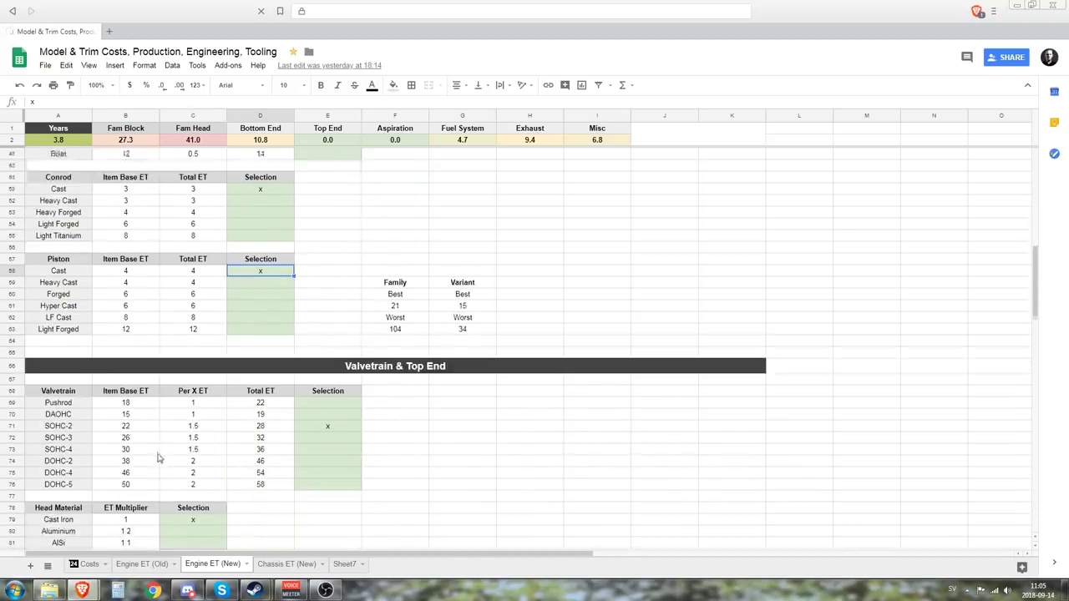
pyautogui.click(318, 392)
pyautogui.click(321, 383)
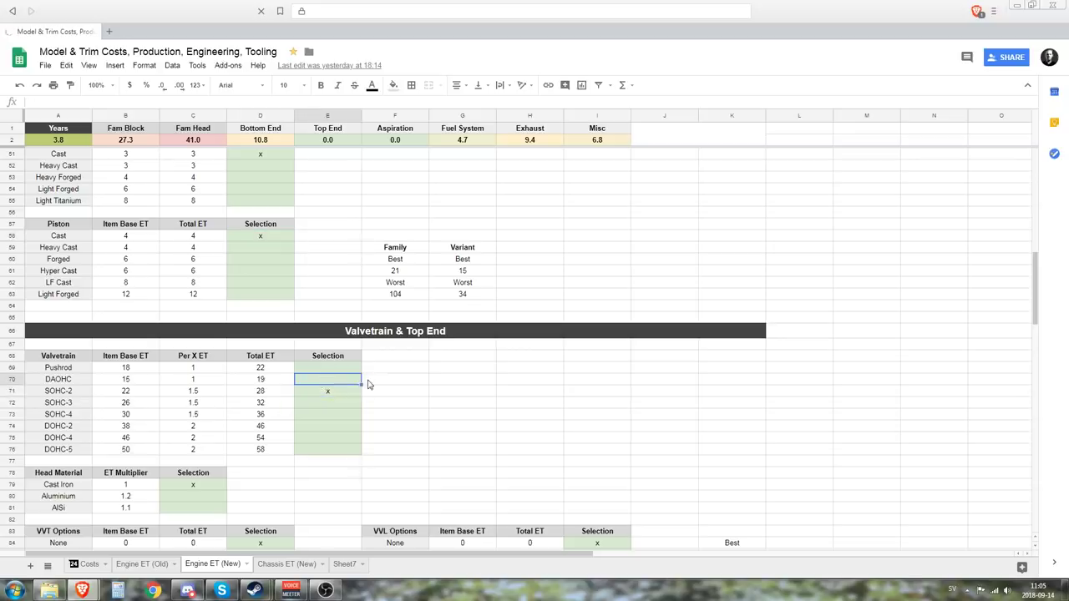
pyautogui.write('x')
pyautogui.press('Return')
pyautogui.press('Delete')
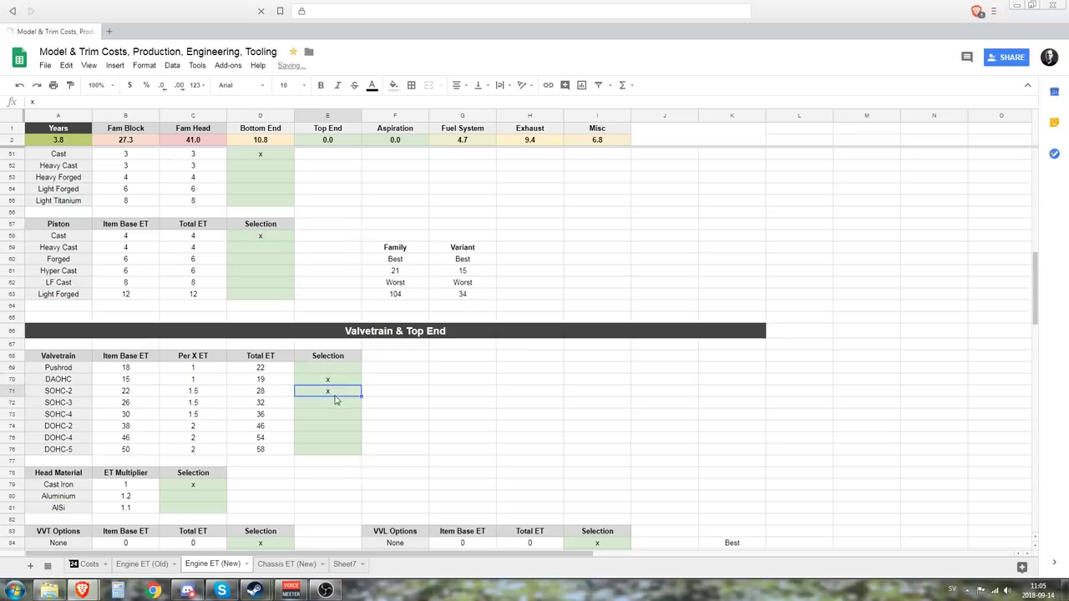
pyautogui.click(84, 383)
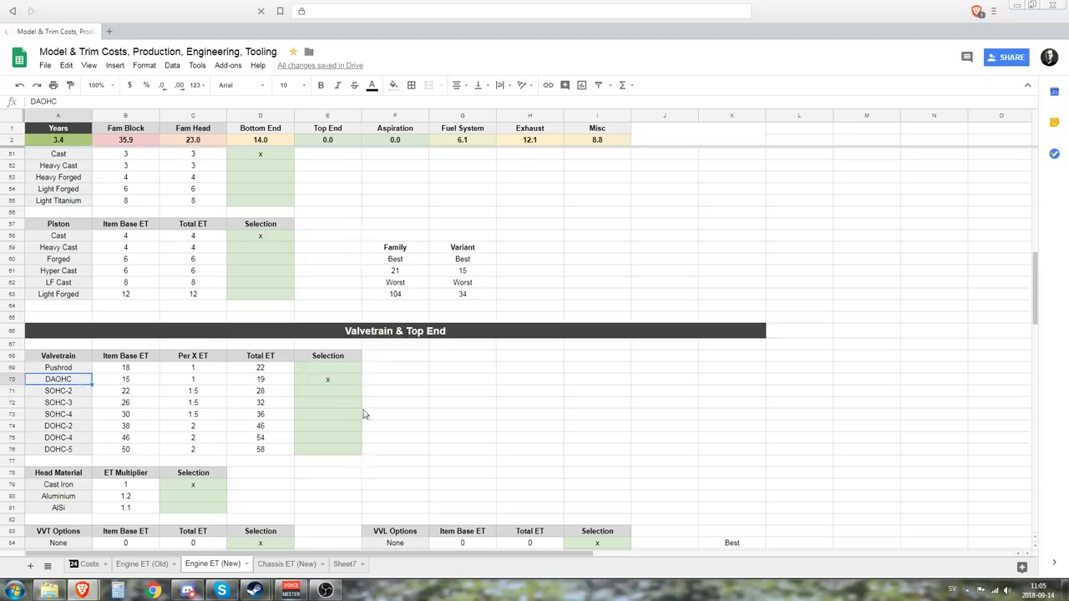
# Inspect the marked selections in the VVT Options, VVL Options and Aspiration tables
pyautogui.scroll(-3, 324, 386)
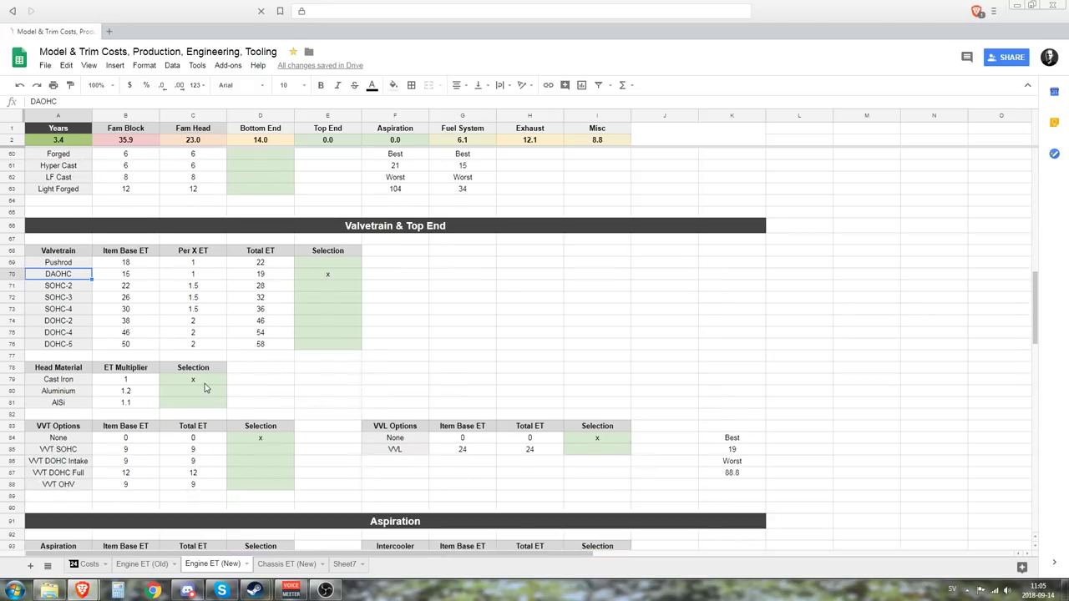
pyautogui.click(262, 438)
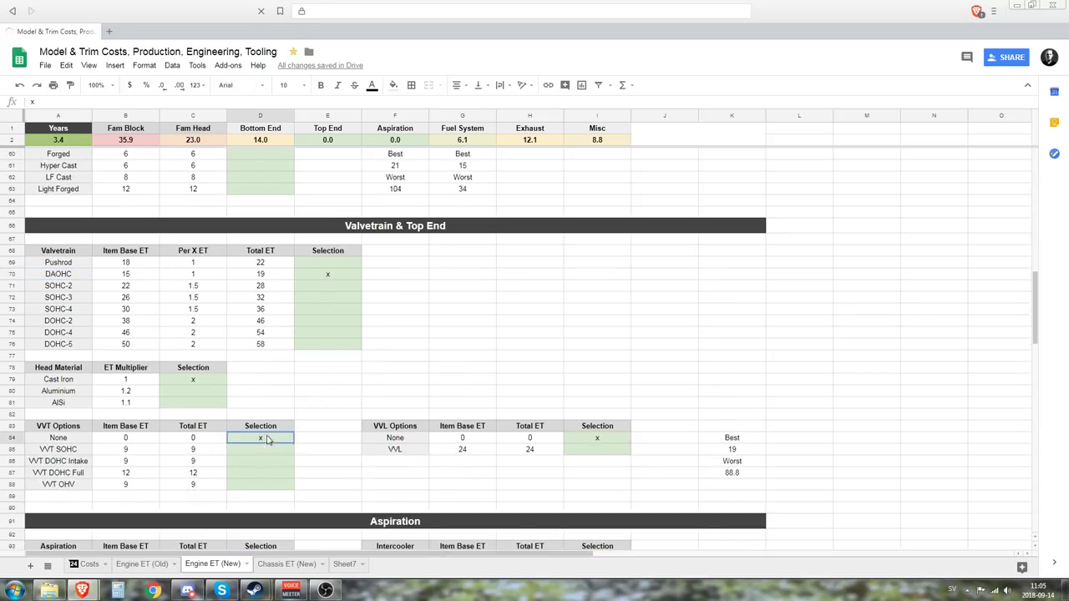
pyautogui.click(598, 438)
pyautogui.scroll(-7, 491, 447)
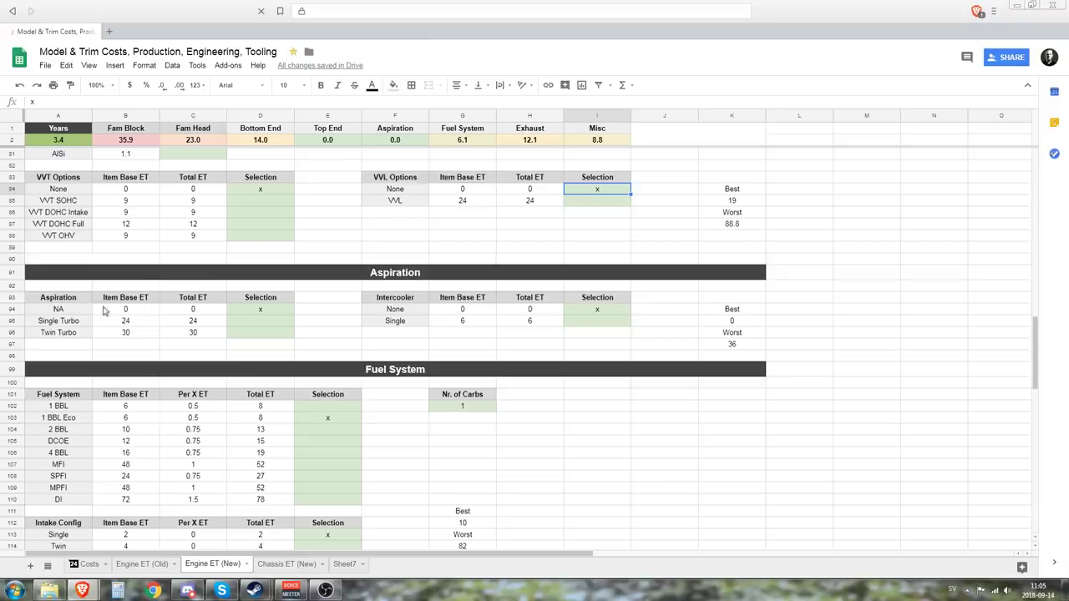
pyautogui.click(278, 312)
# Check the 1 BBL Eco fuel system selection and set Nr. of Carbs to 2
pyautogui.scroll(-4, 468, 417)
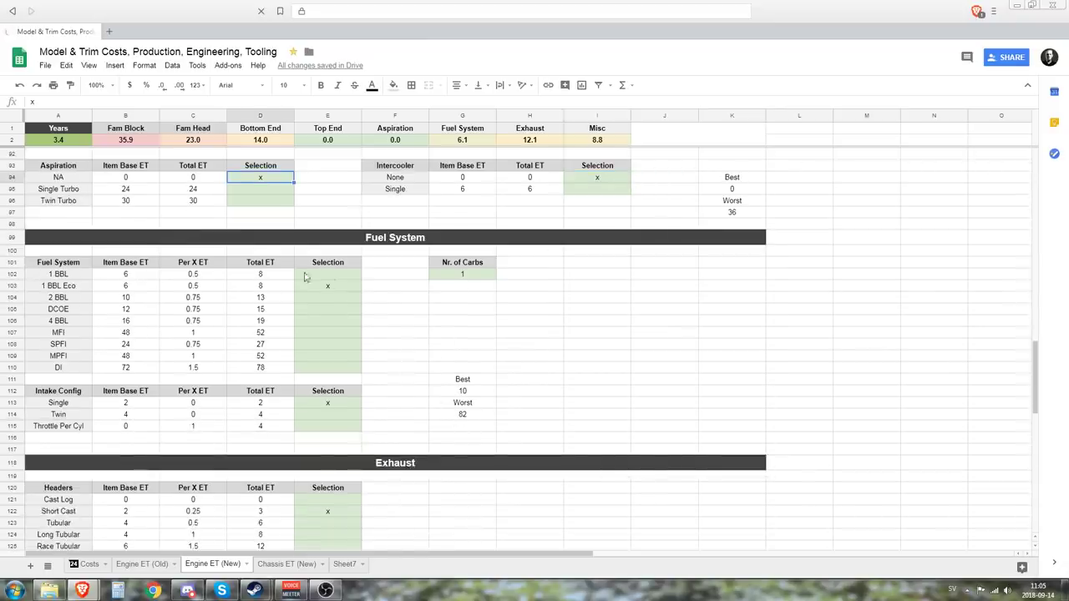
pyautogui.click(317, 290)
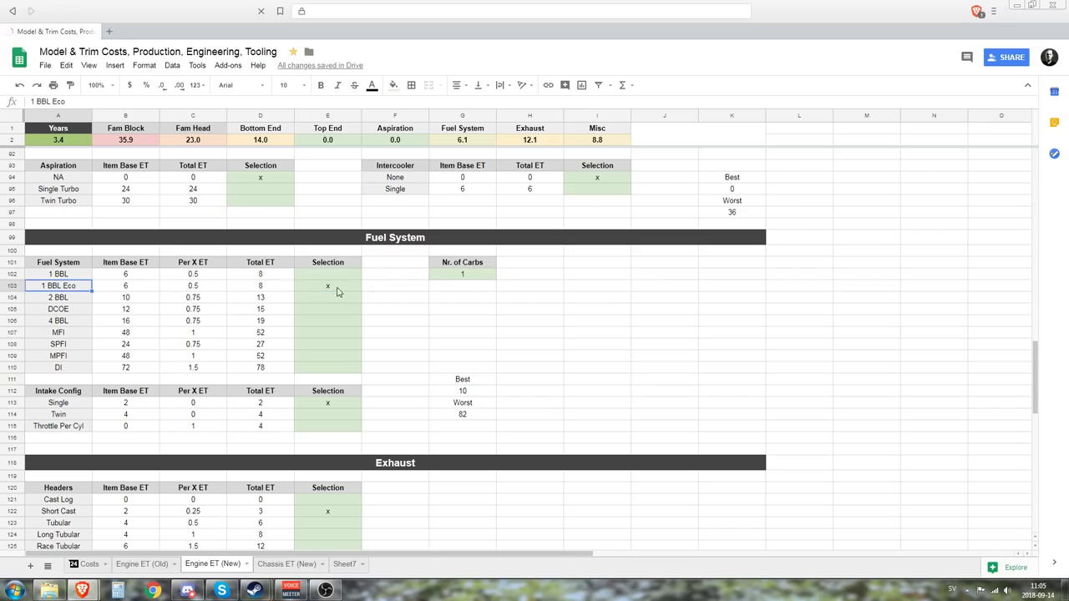
pyautogui.click(481, 277)
pyautogui.write('2')
pyautogui.click(465, 299)
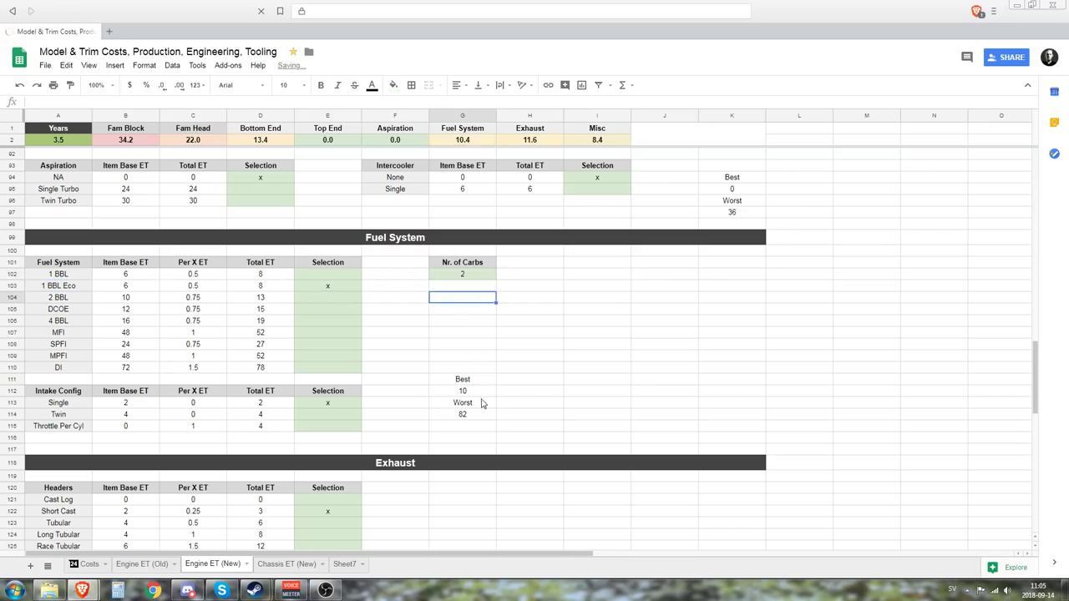
# Inspect the marked selections for Intake Config, Headers, Catalytic Conv., Exhaust Valves and 1st Muffler
pyautogui.click(314, 402)
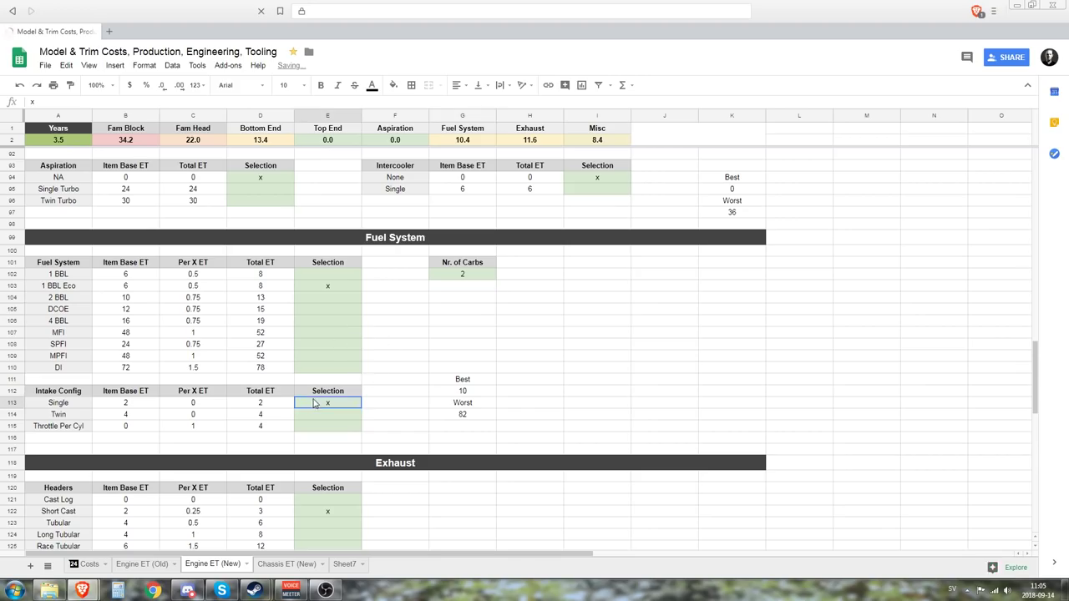
pyautogui.scroll(-3, 410, 394)
pyautogui.scroll(-3, 409, 395)
pyautogui.click(316, 266)
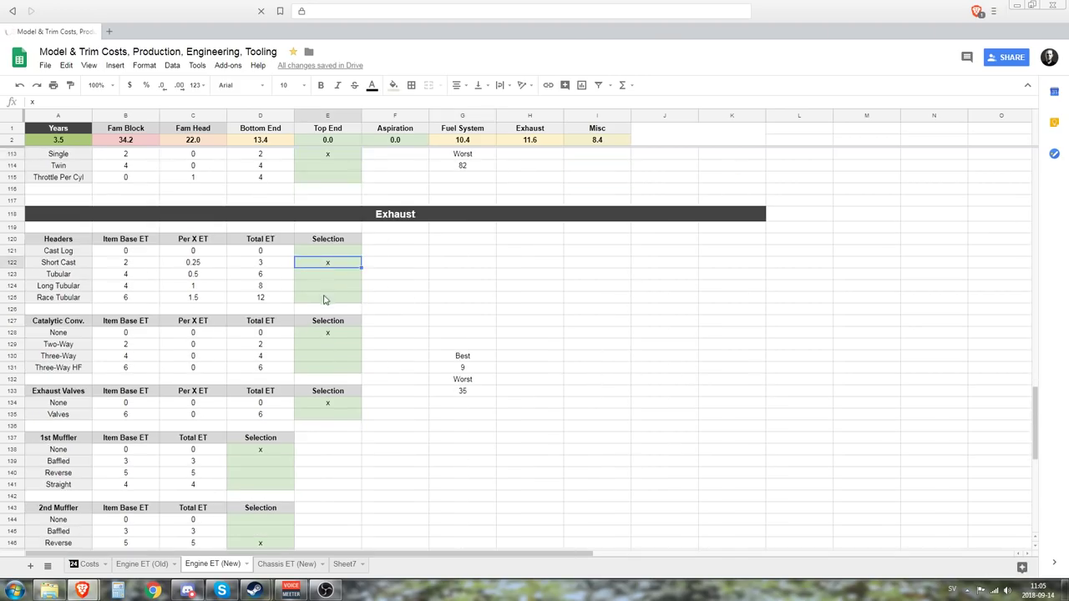
pyautogui.click(328, 334)
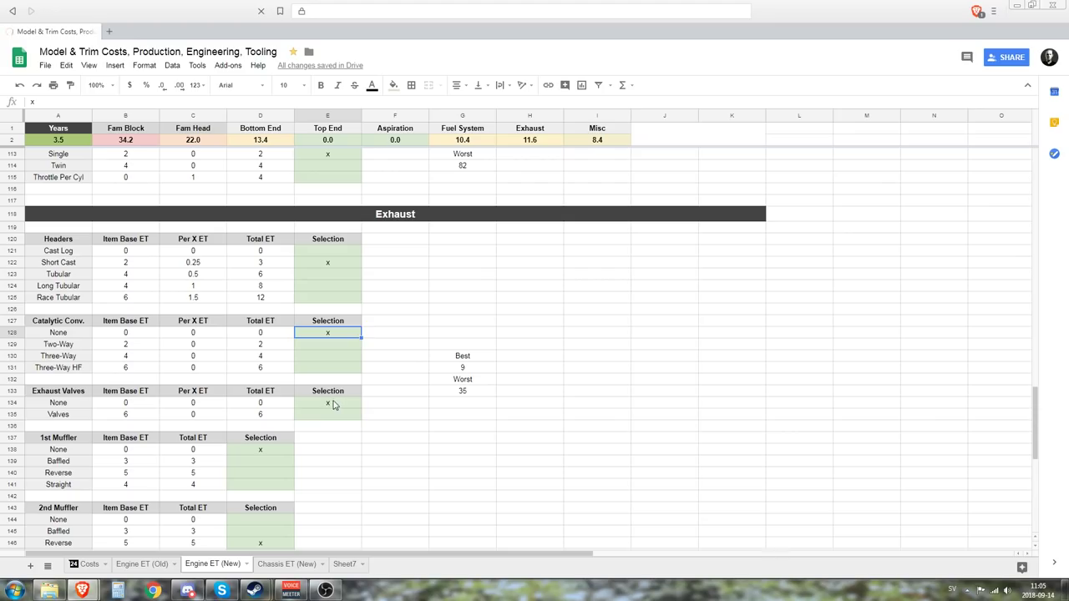
pyautogui.click(335, 404)
pyautogui.scroll(-4, 270, 455)
pyautogui.click(265, 317)
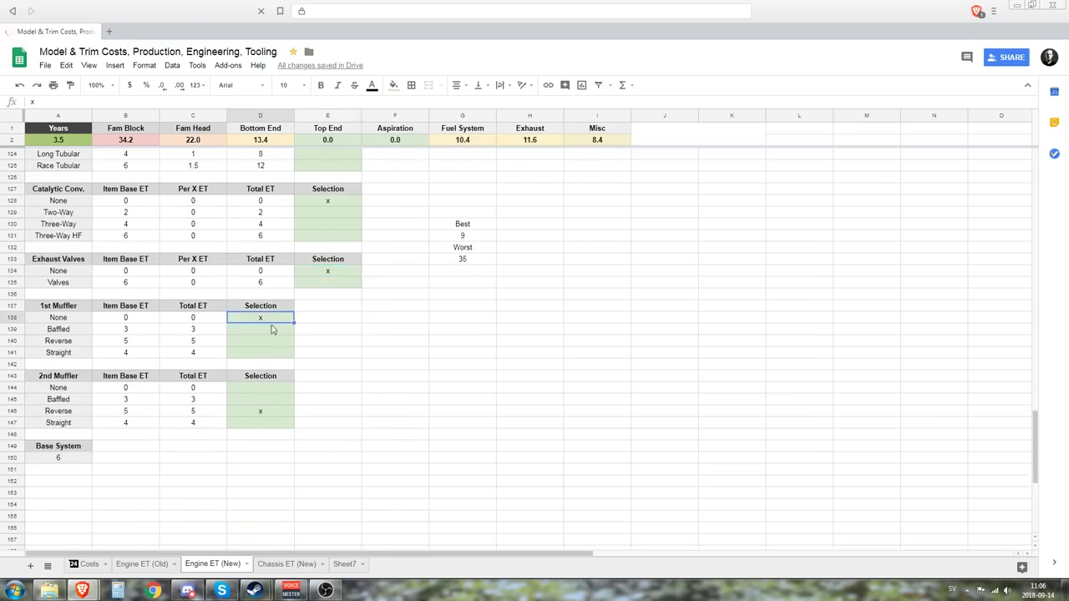
# Change the 2nd Muffler selection to Baffled by marking its row with x and clearing the Reverse mark
pyautogui.click(262, 413)
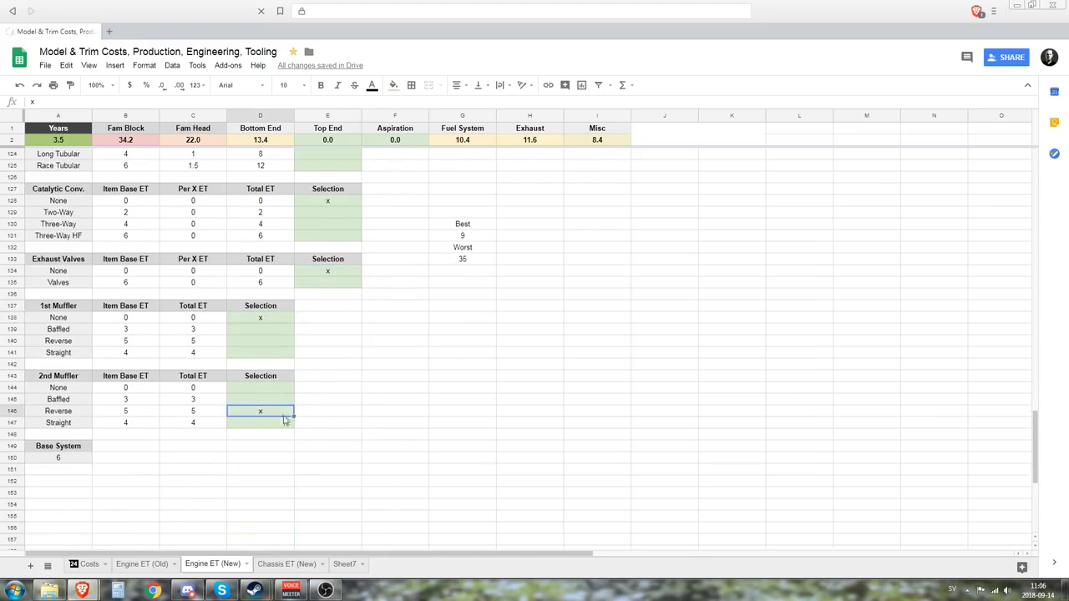
pyautogui.press('Up')
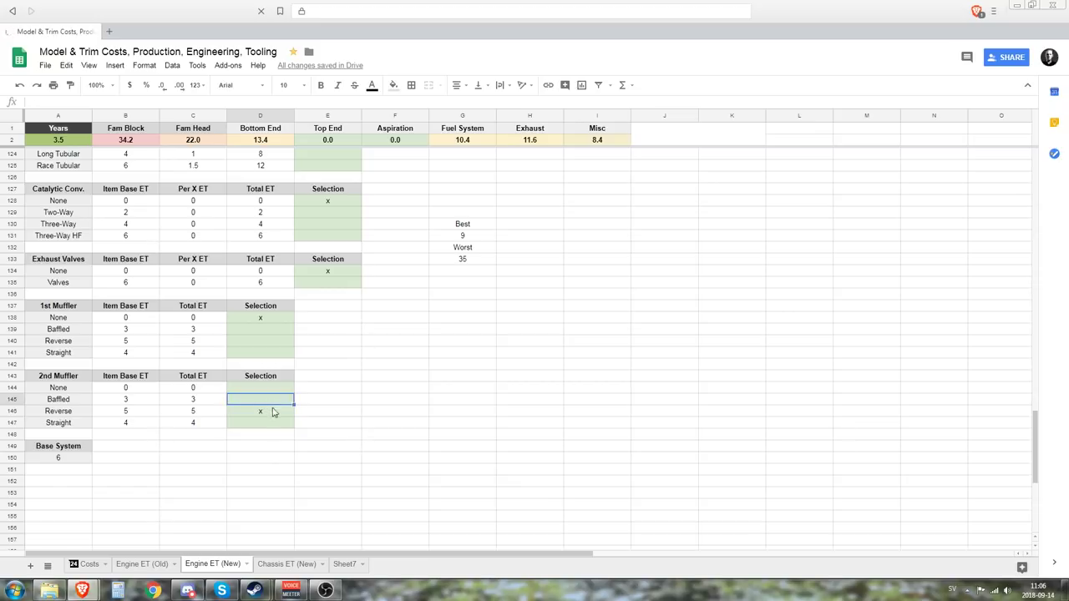
pyautogui.write('x')
pyautogui.press('Return')
pyautogui.press('Delete')
pyautogui.click(234, 434)
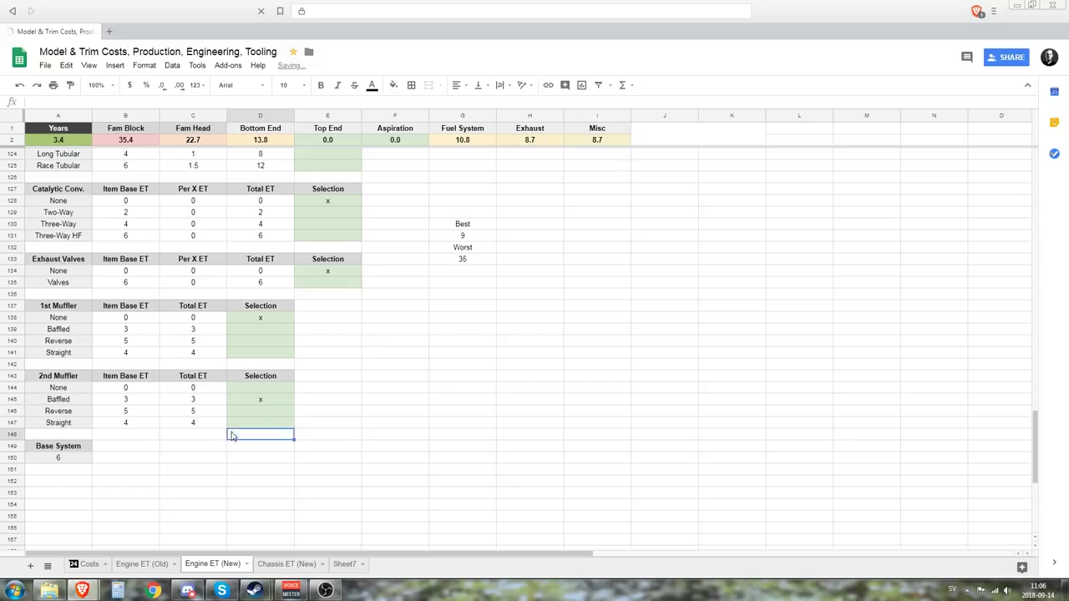
# Inspect the Family Engineering Block and Head formulas in the summary, along with the selected Inline 4 block's Total ET formula
pyautogui.scroll(13, 525, 305)
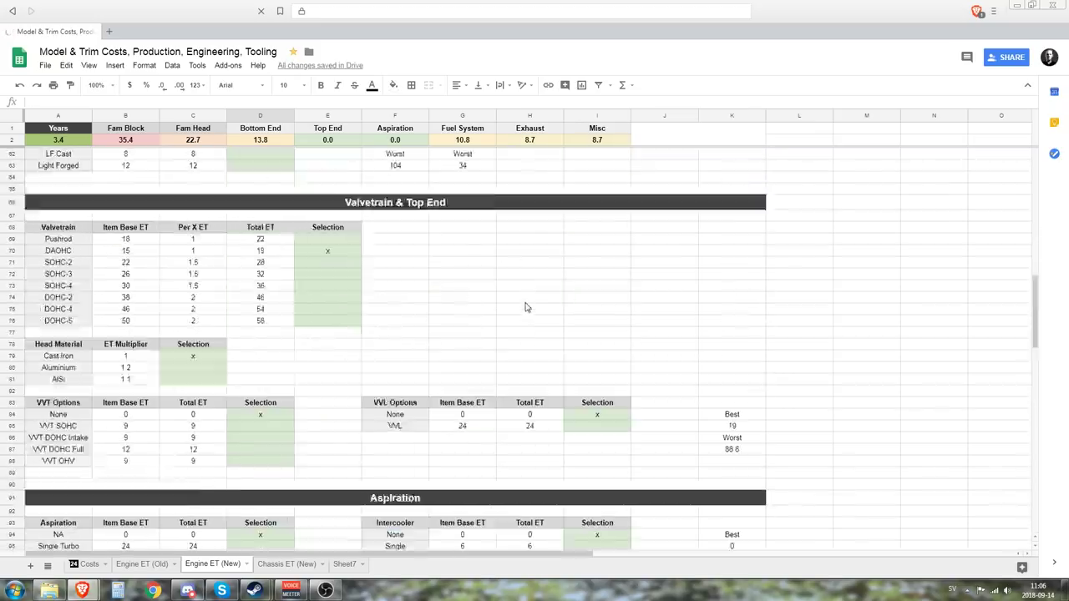
pyautogui.scroll(5, 525, 305)
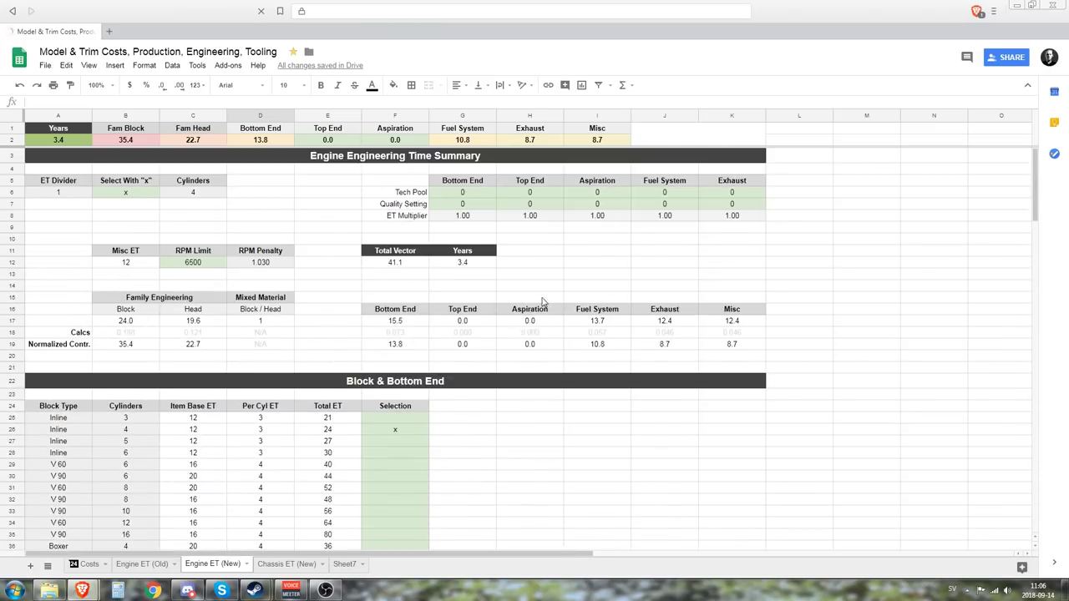
pyautogui.scroll(-3, 430, 352)
pyautogui.scroll(3, 430, 352)
pyautogui.click(395, 321)
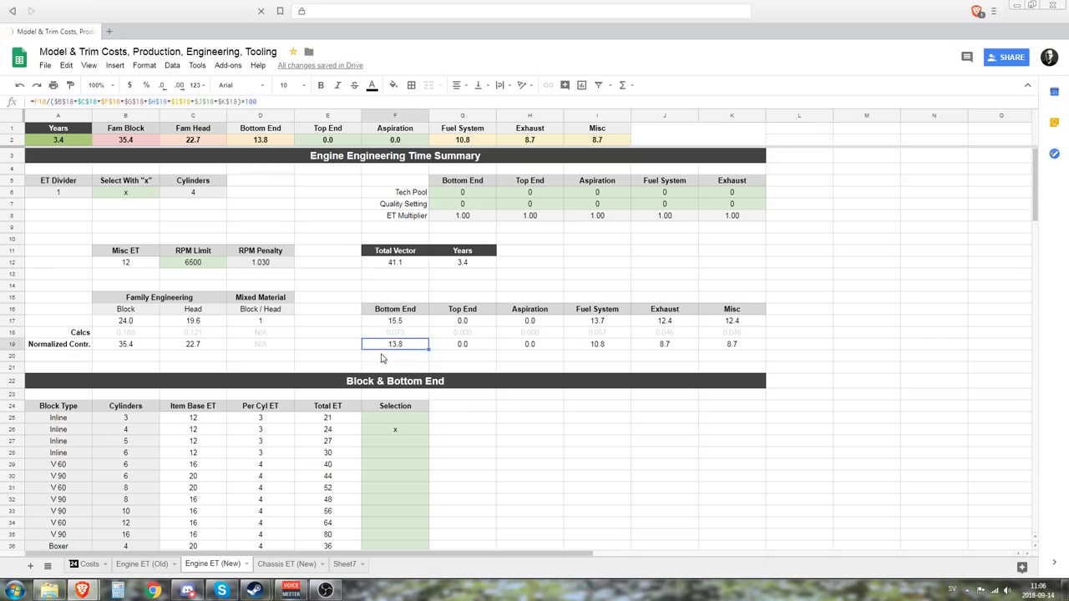
pyautogui.click(125, 321)
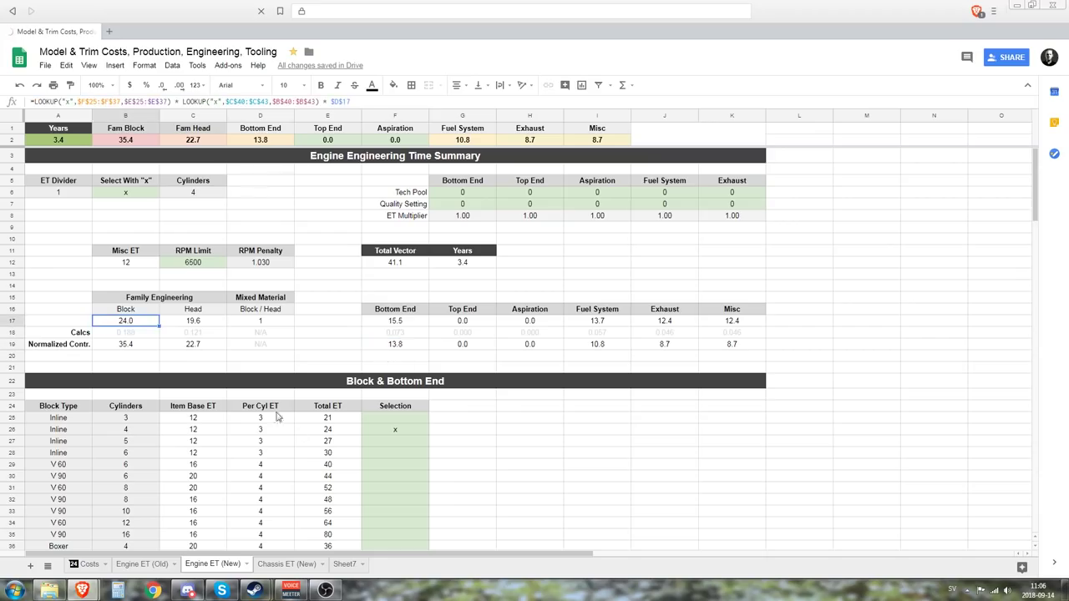
pyautogui.click(336, 436)
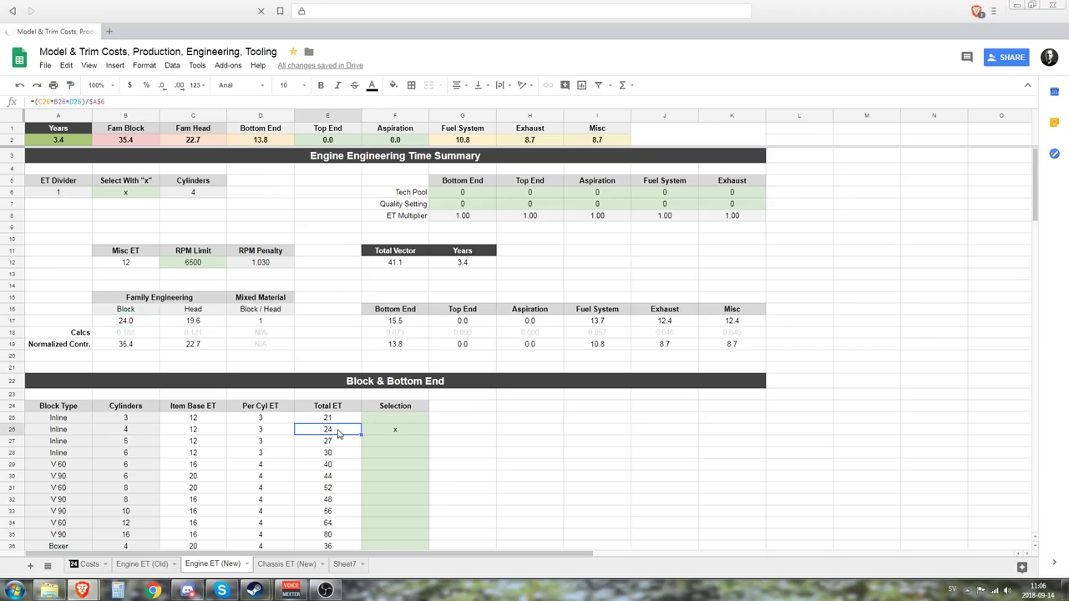
pyautogui.click(140, 325)
pyautogui.click(197, 326)
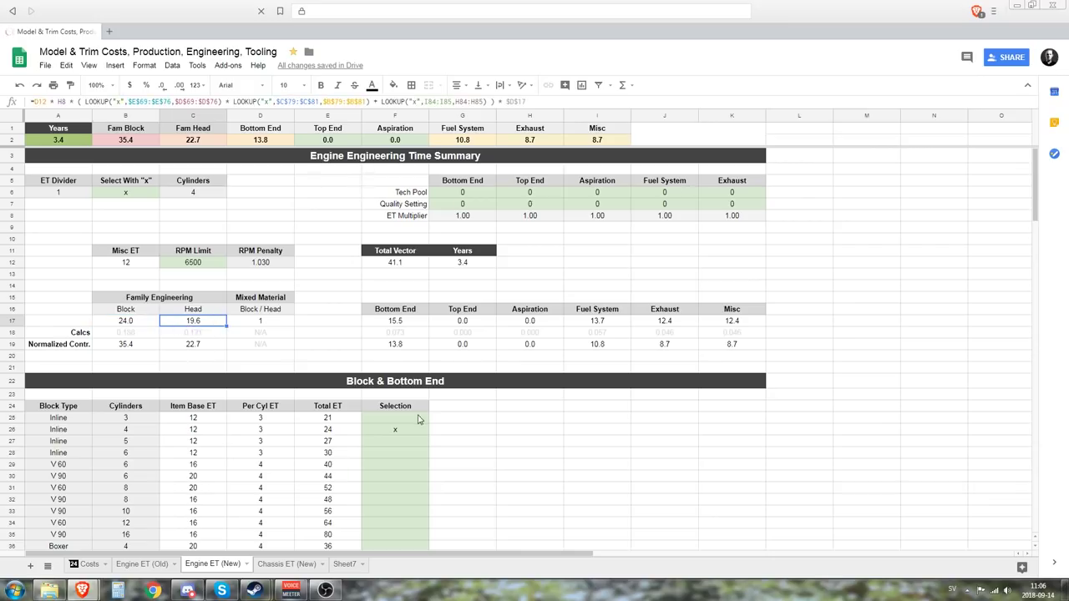
# Inspect the row 17 formulas for Bottom End, Top End, Aspiration, Fuel System, Exhaust and Misc
pyautogui.click(407, 324)
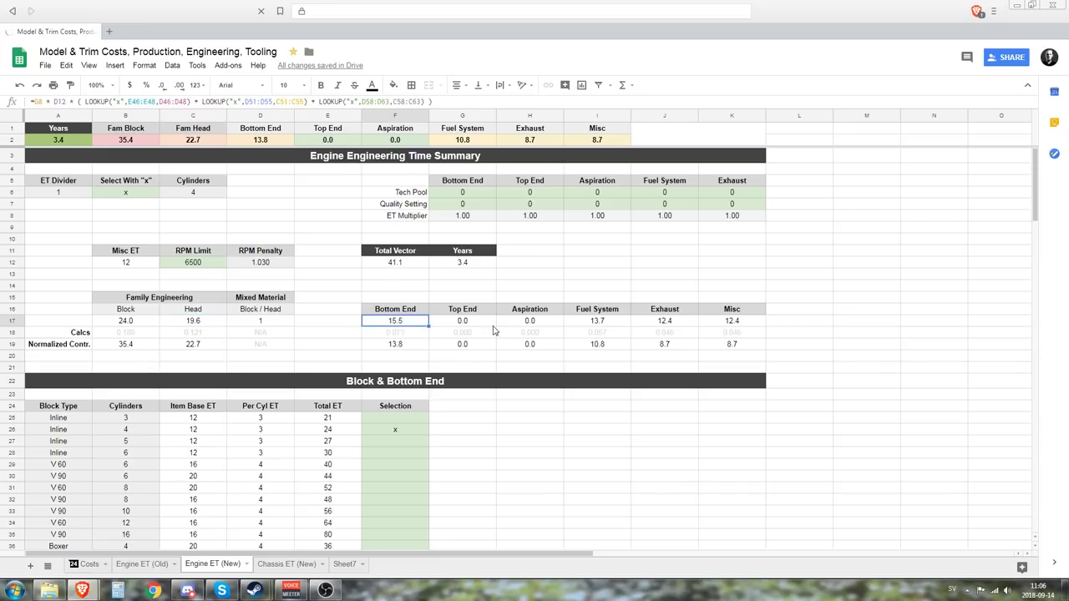
pyautogui.click(482, 325)
pyautogui.moveTo(482, 325); pyautogui.dragTo(525, 325)
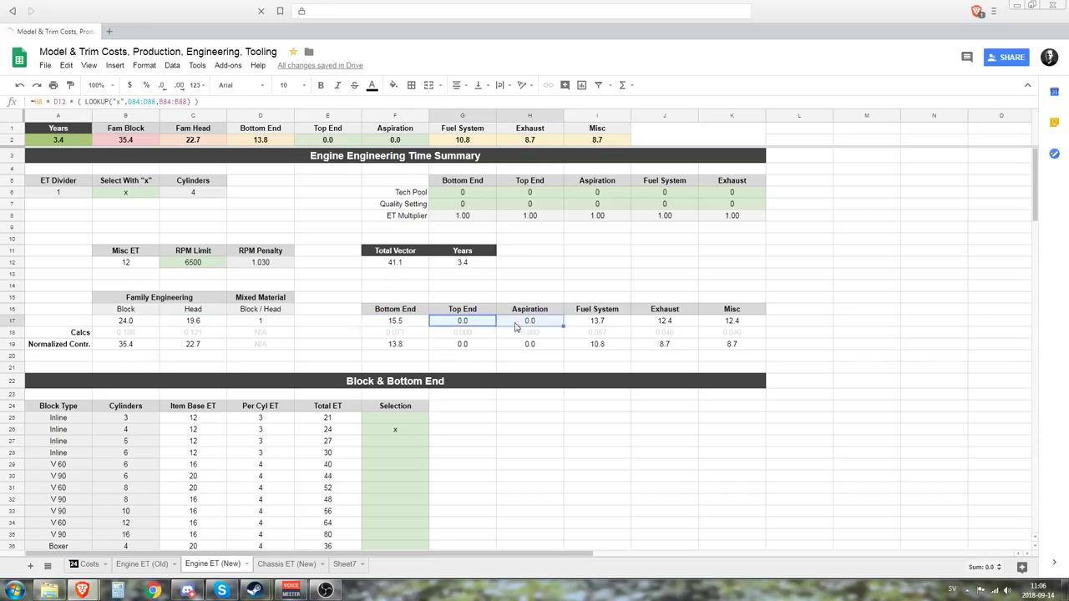
pyautogui.click(622, 327)
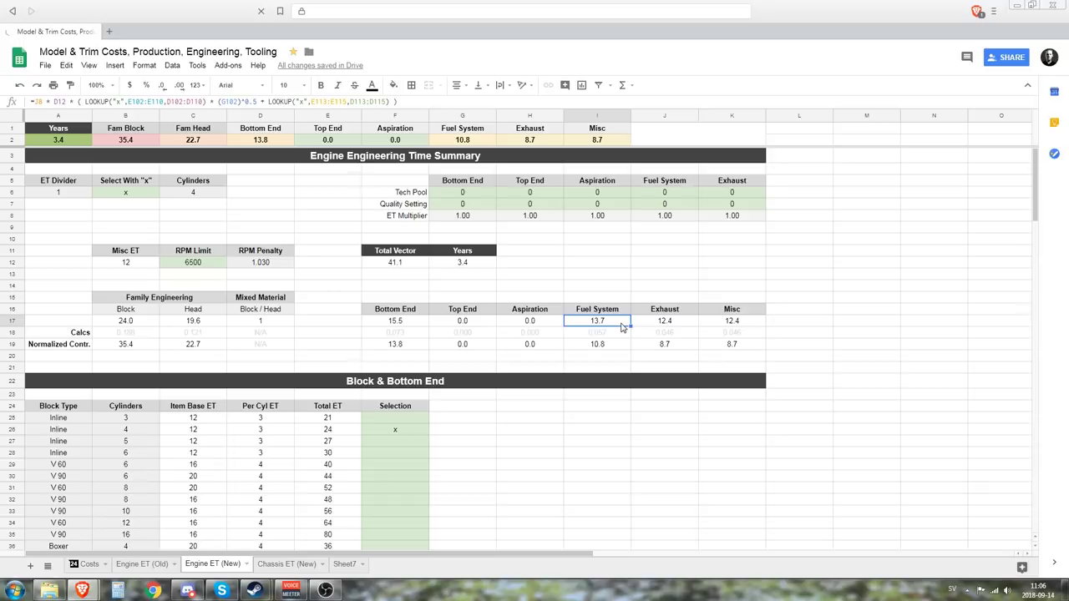
pyautogui.click(677, 326)
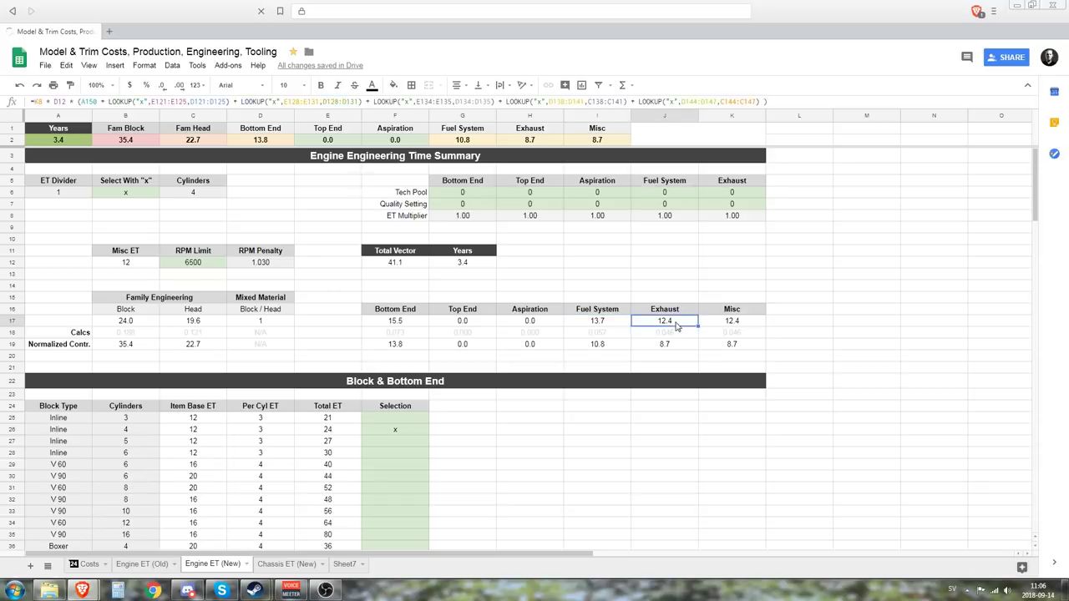
pyautogui.click(737, 325)
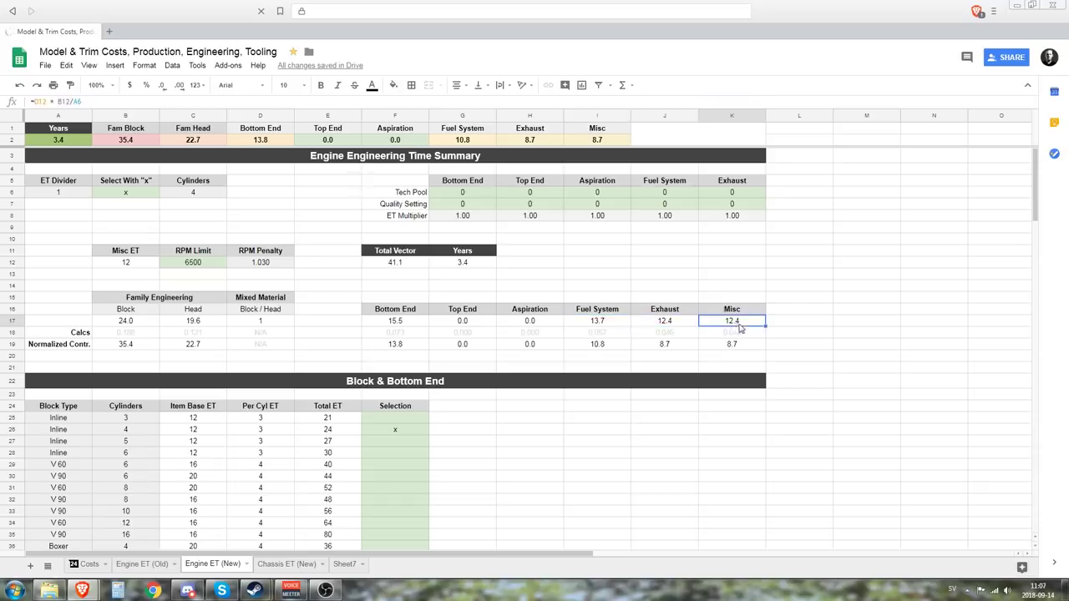
# Enter a formula in L17 that adds the Block, Head, Bottom End, Exhaust and Misc values: =B17+C17+F17+J17+K17
pyautogui.click(801, 322)
pyautogui.write('=')
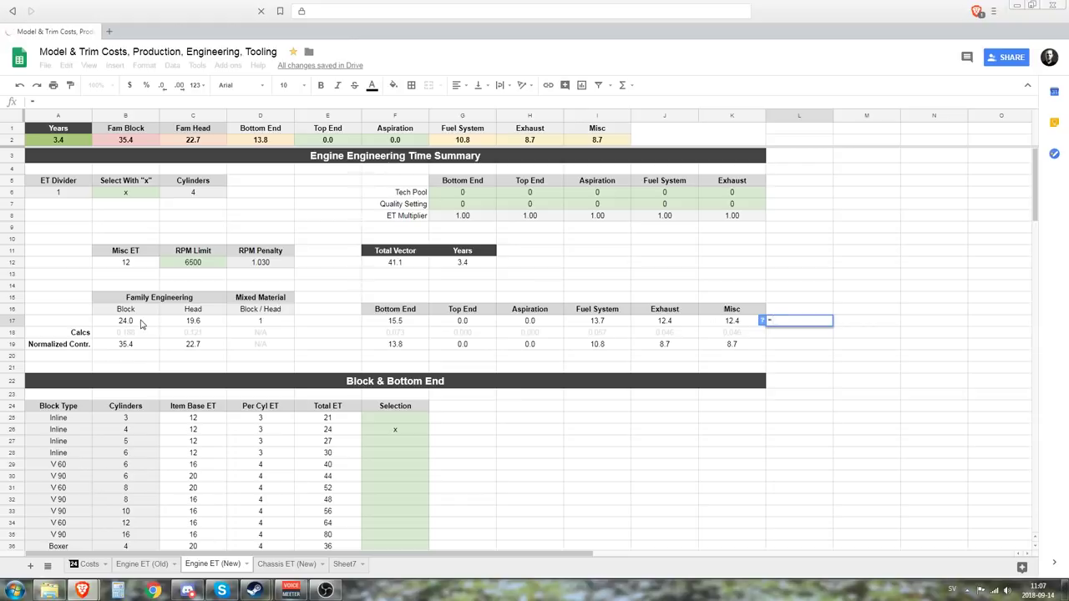
pyautogui.write('+')
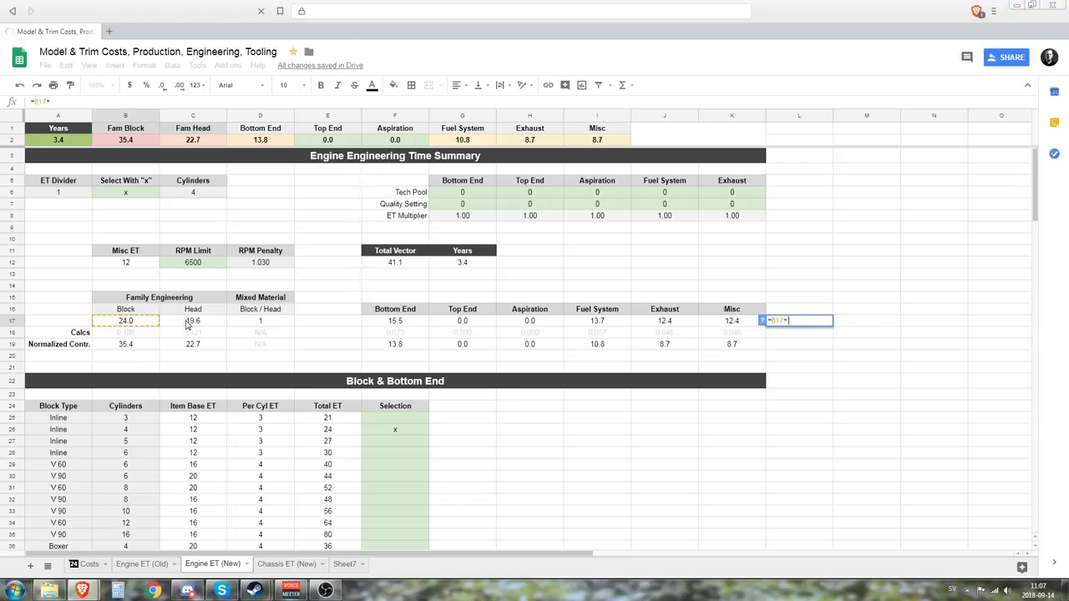
pyautogui.click(185, 322)
pyautogui.write('+')
pyautogui.click(399, 322)
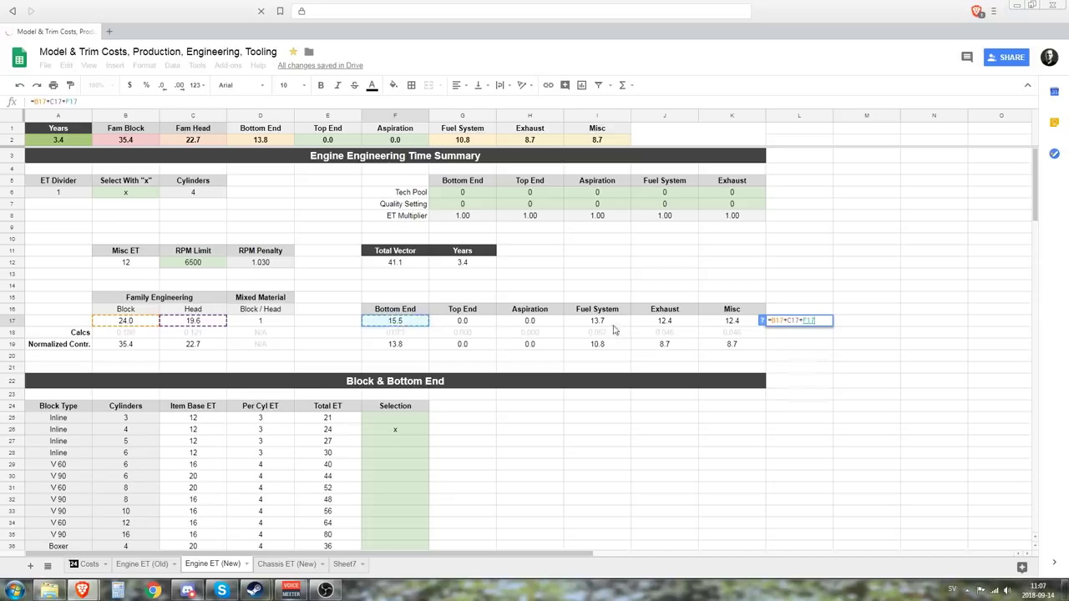
pyautogui.write('+')
pyautogui.click(664, 322)
pyautogui.write('+')
pyautogui.click(739, 325)
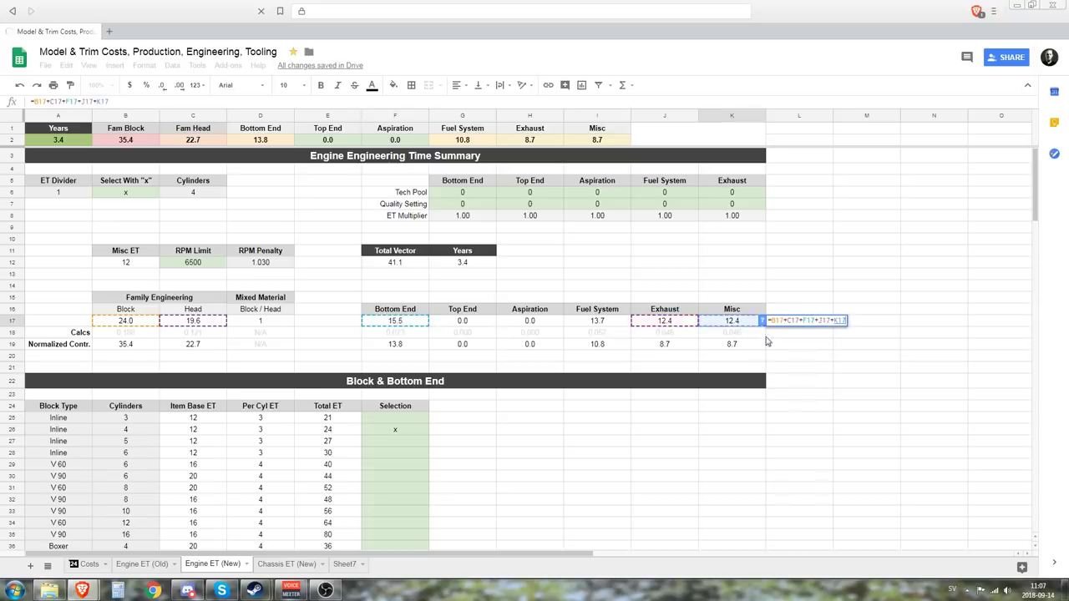
# Wrap the sum in L17 in parentheses and multiply it by 0.125: =0.125*(B17+C17+F17+J17+K17)
pyautogui.press('Home')
pyautogui.press('Right')
pyautogui.write('(')
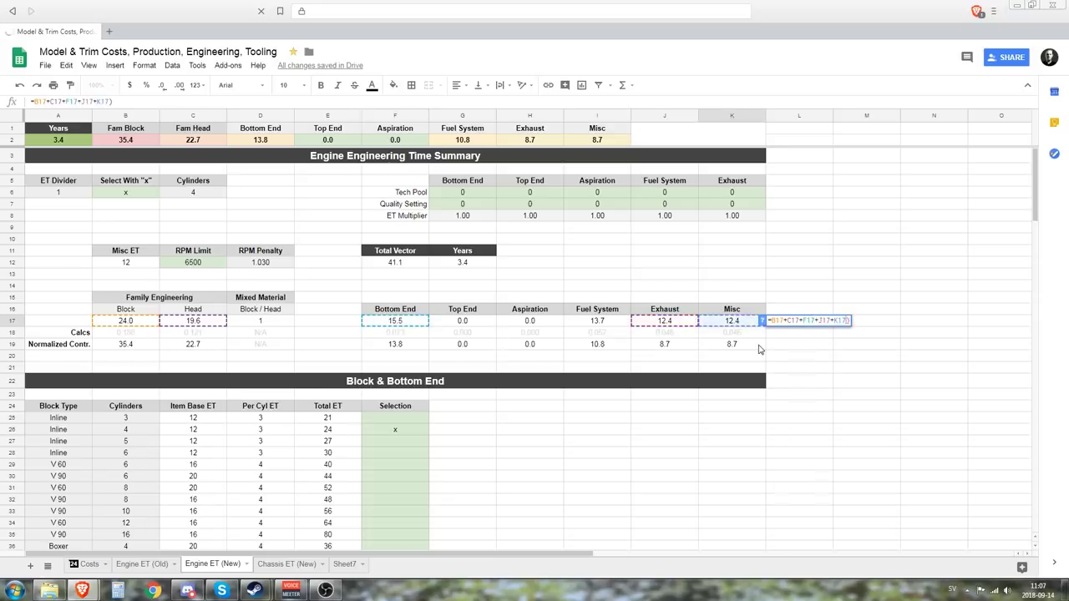
pyautogui.press('End')
pyautogui.write(')')
pyautogui.press('Home')
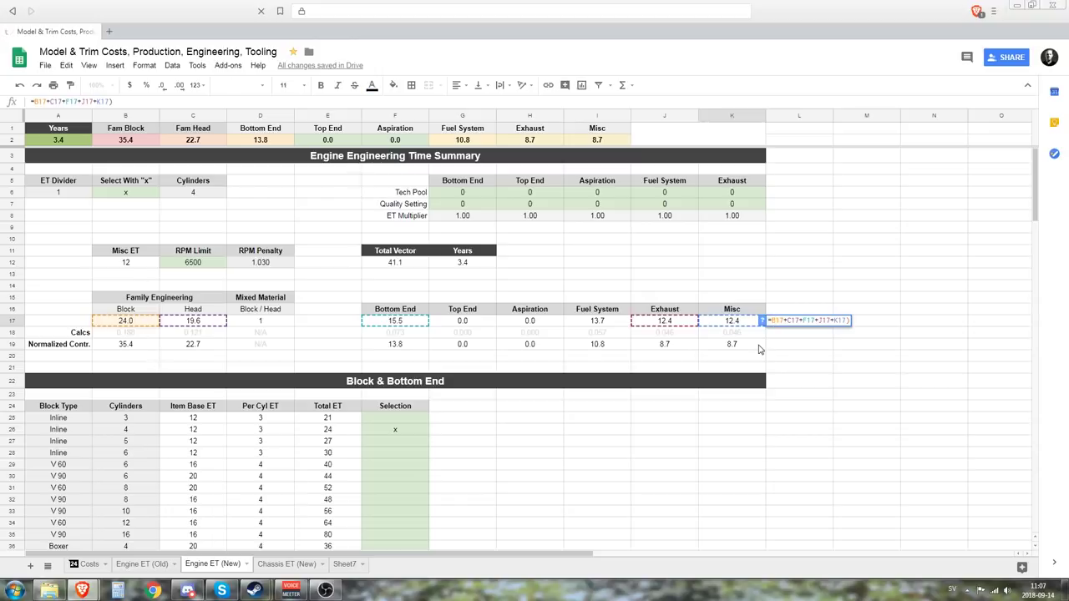
pyautogui.write('(')
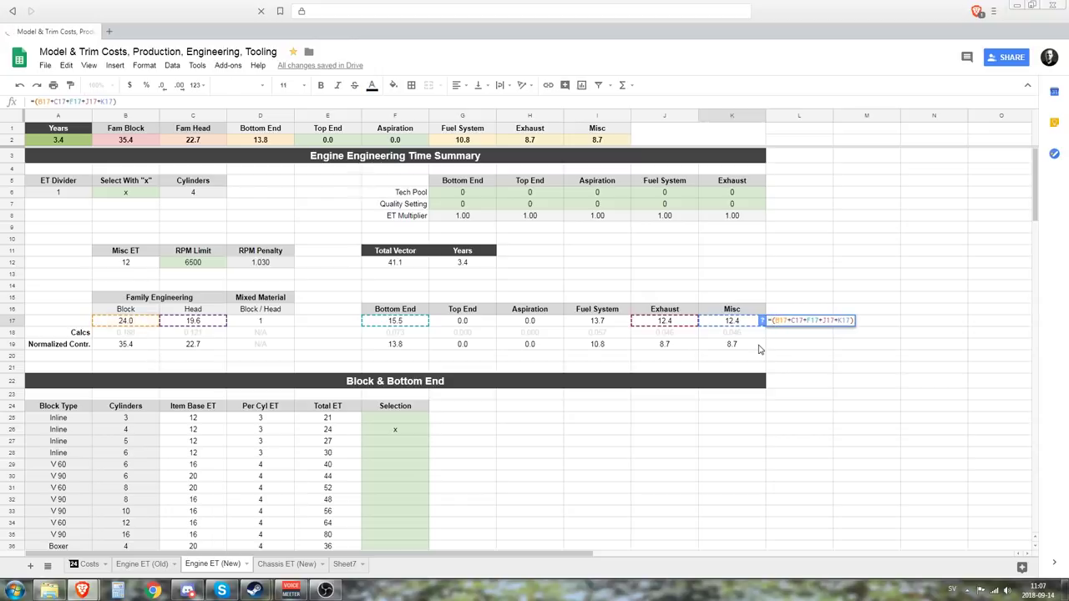
pyautogui.write('0.125')
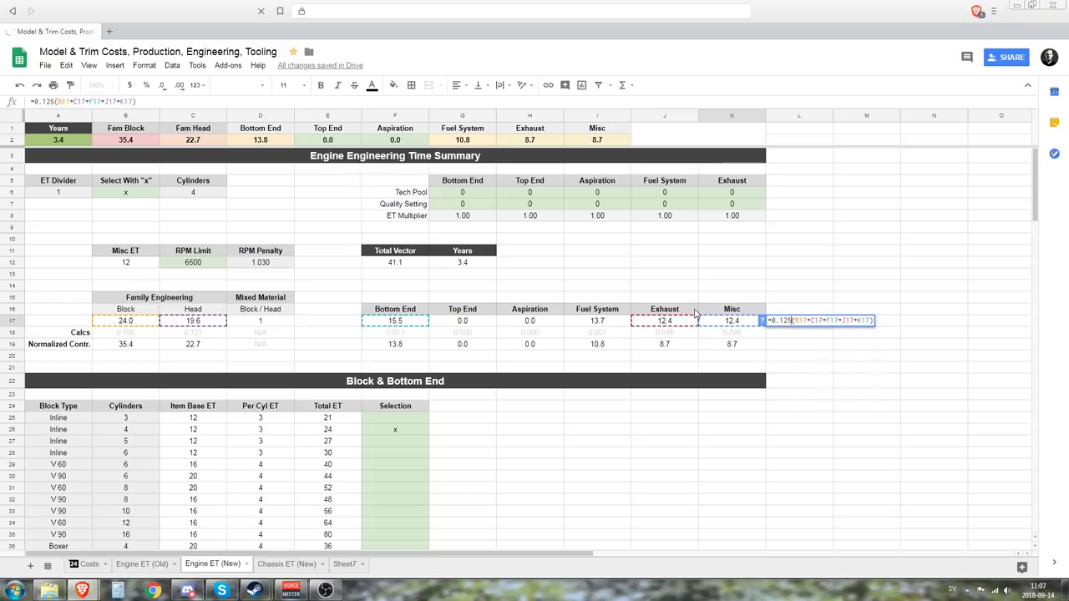
pyautogui.write('*')
pyautogui.press('Return')
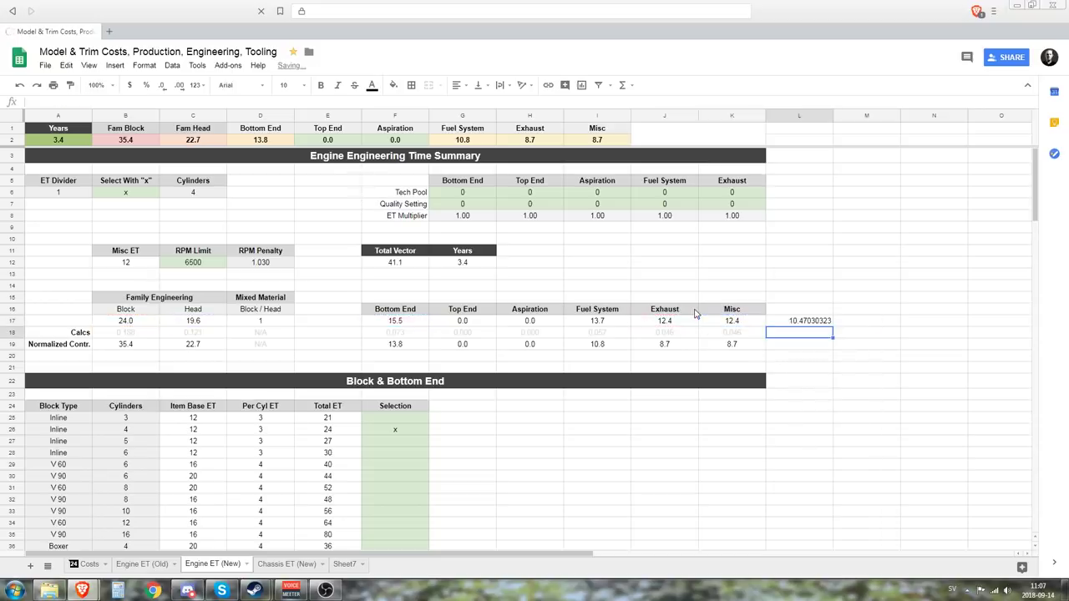
pyautogui.click(795, 326)
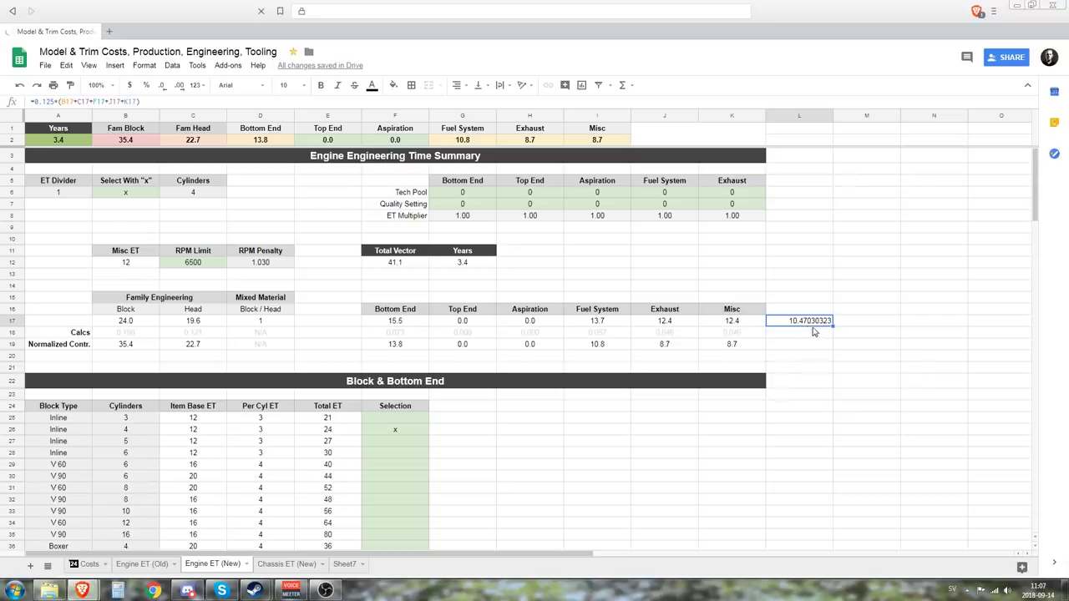
# Inspect the row 2 references for Years, Fam Block, Fam Head, Bottom End, Fuel System, Exhaust and Misc
pyautogui.click(58, 142)
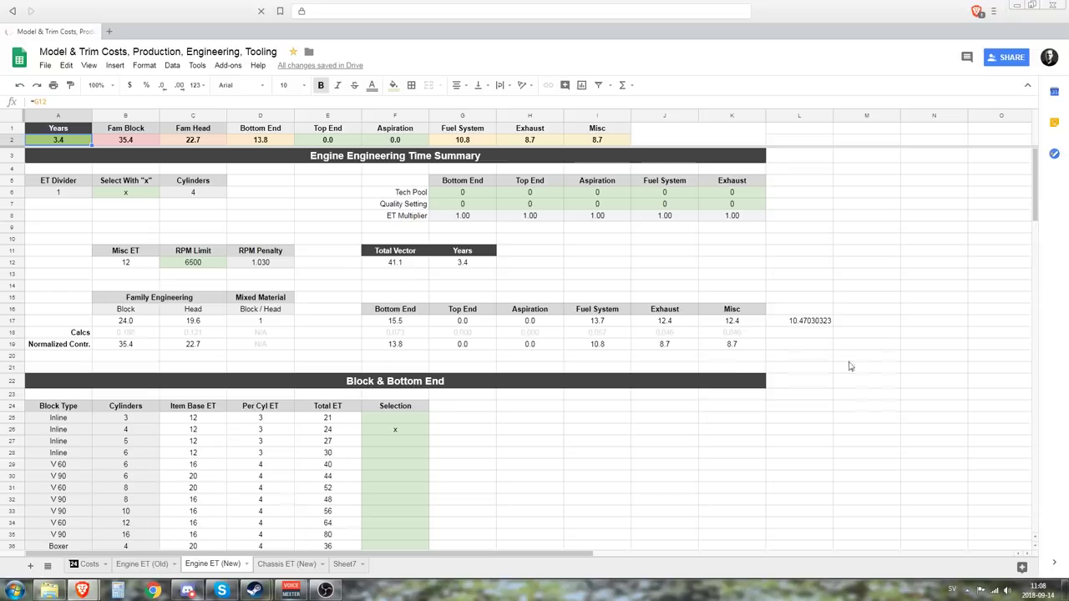
pyautogui.click(125, 142)
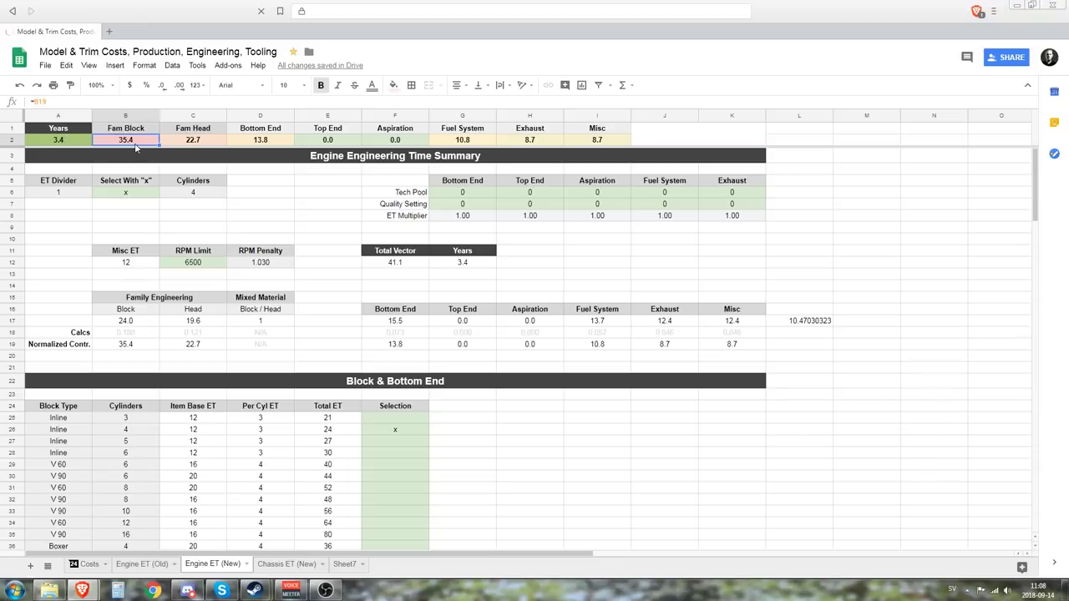
pyautogui.click(209, 137)
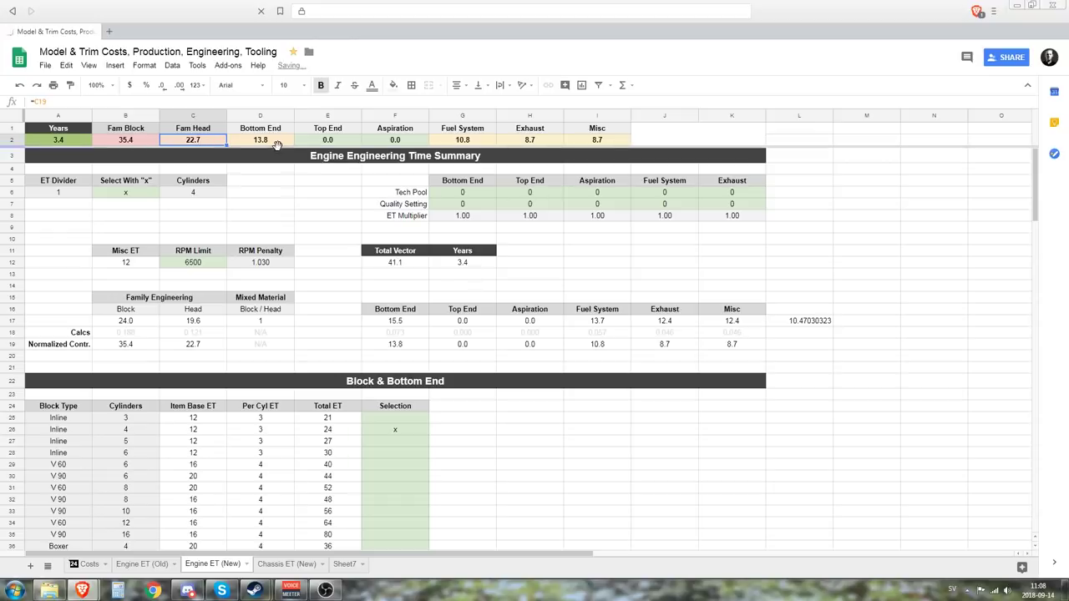
pyautogui.click(275, 142)
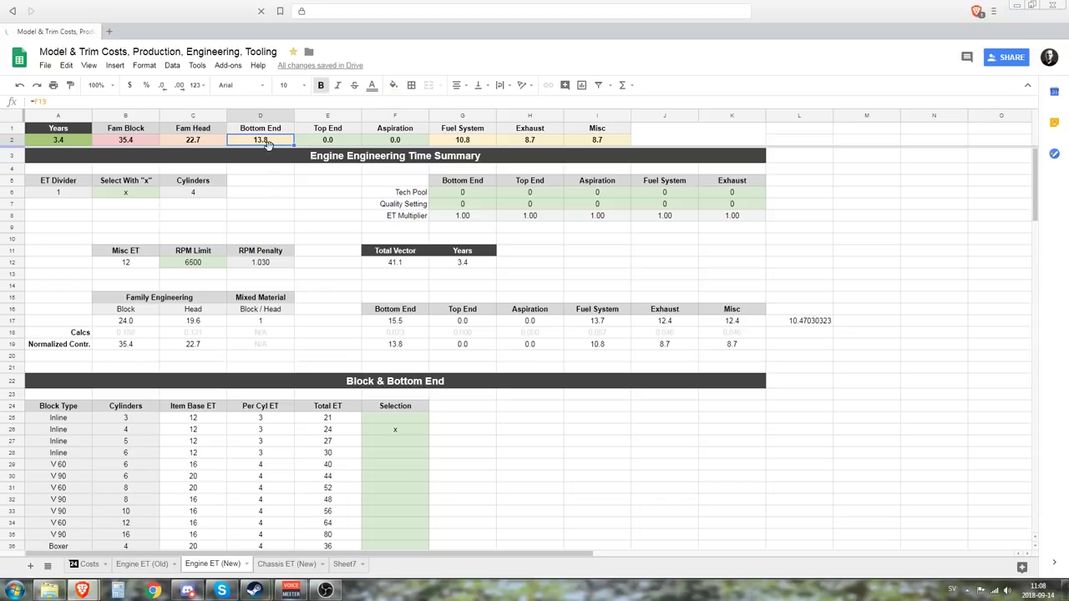
pyautogui.click(478, 144)
pyautogui.click(515, 143)
pyautogui.click(593, 142)
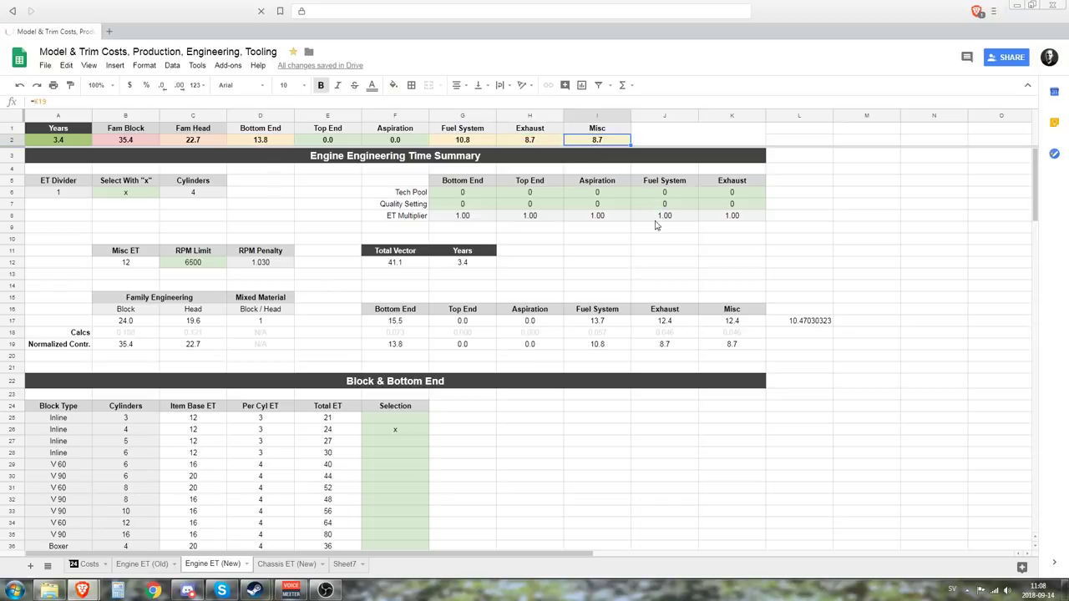
# Clear the test formula from L17 and return to the Years cell in row 2
pyautogui.click(824, 332)
pyautogui.click(391, 277)
pyautogui.click(57, 142)
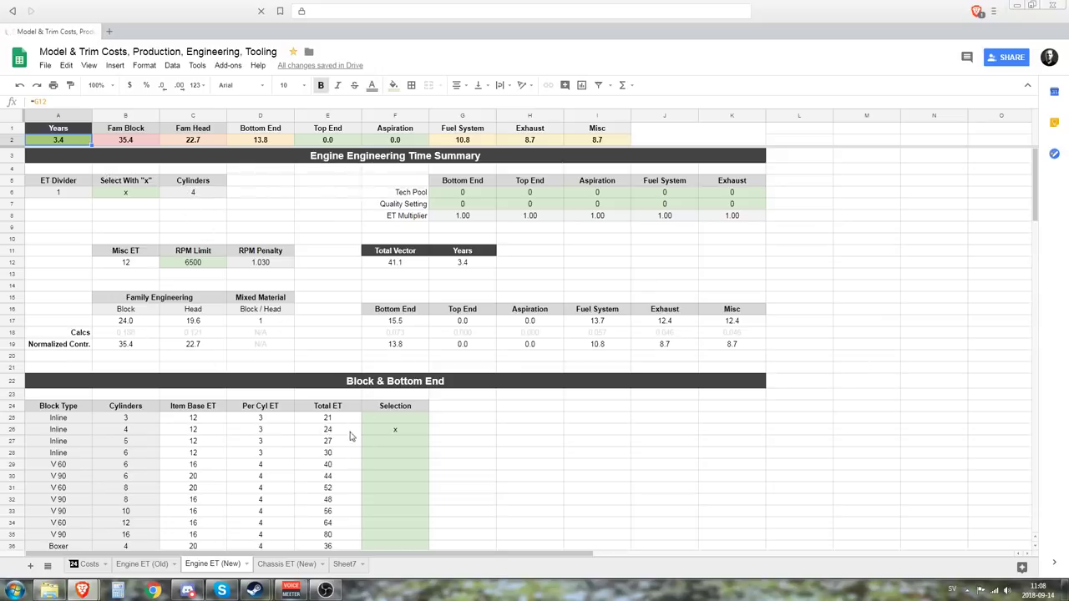
# Change the Block Type selection to the 12-cylinder V 60 by clearing the Inline 4 mark and marking its row with x
pyautogui.click(398, 436)
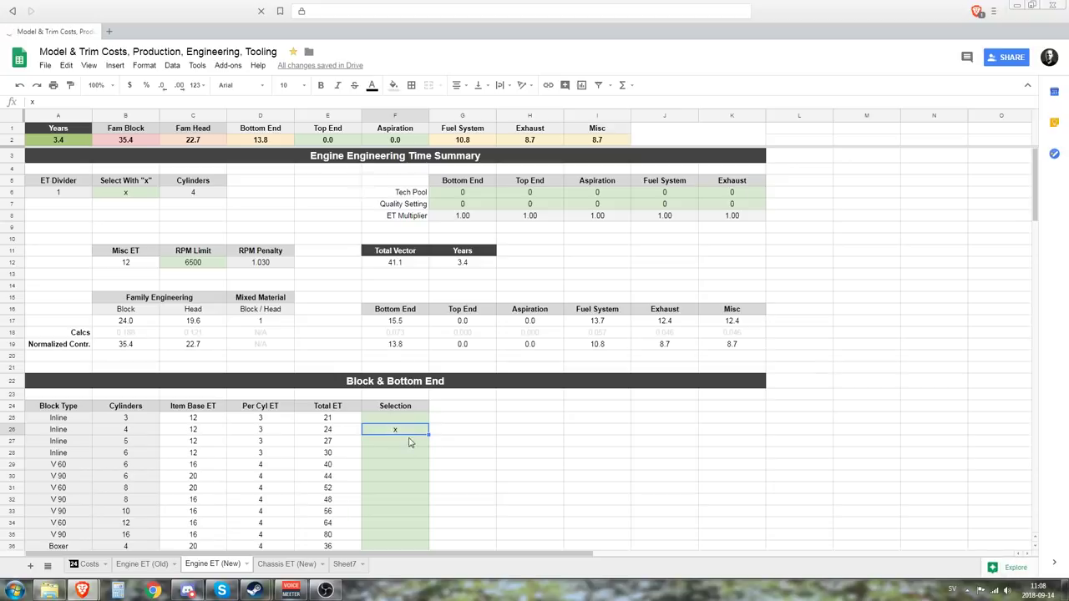
pyautogui.press('Delete')
pyautogui.click(389, 515)
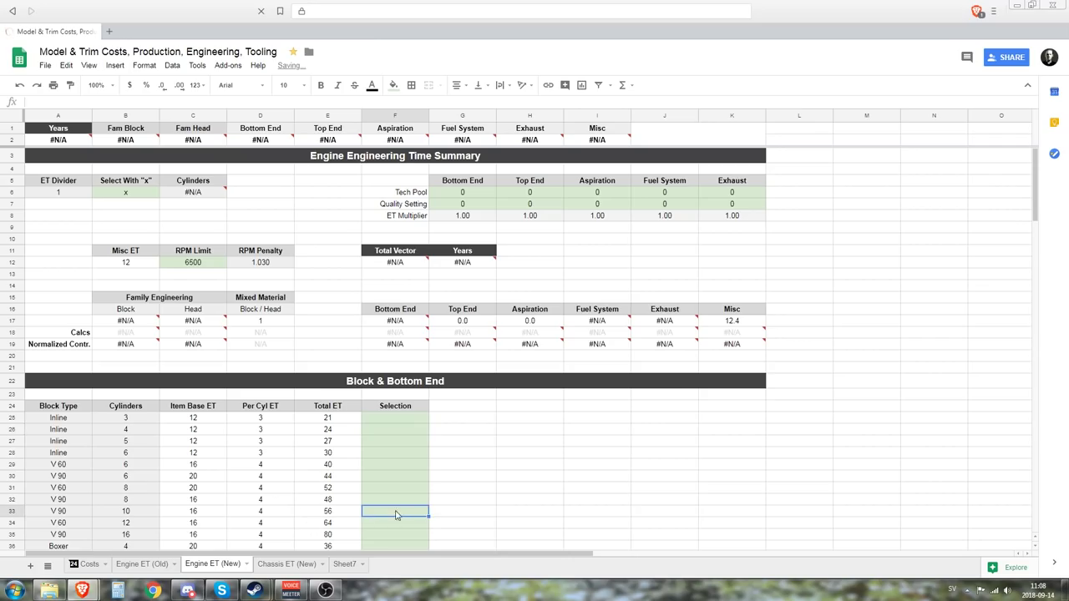
pyautogui.click(386, 524)
pyautogui.write('x')
pyautogui.click(472, 512)
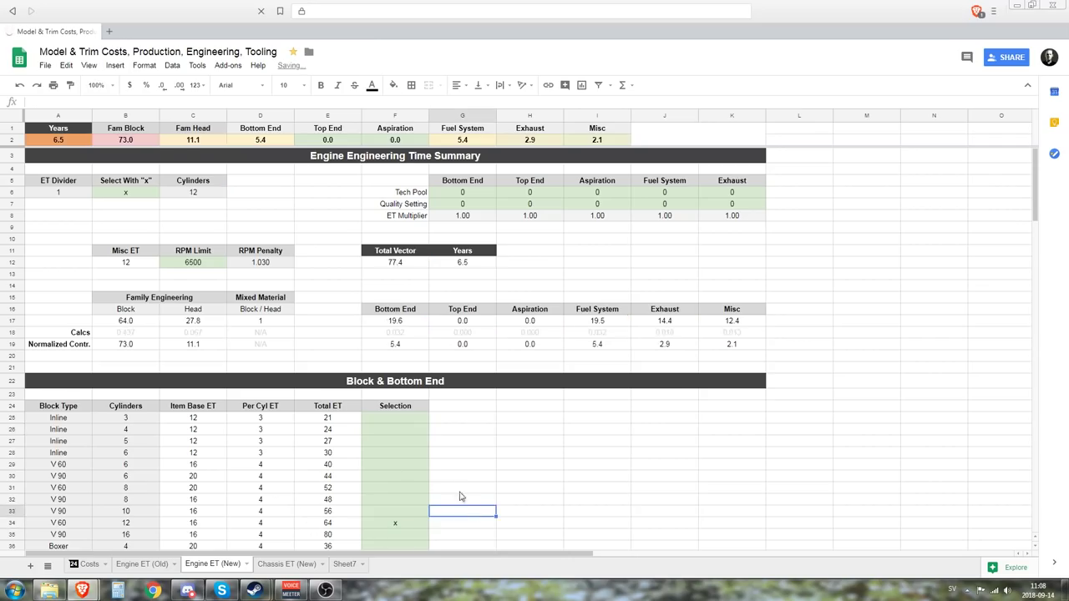
pyautogui.scroll(-5, 460, 497)
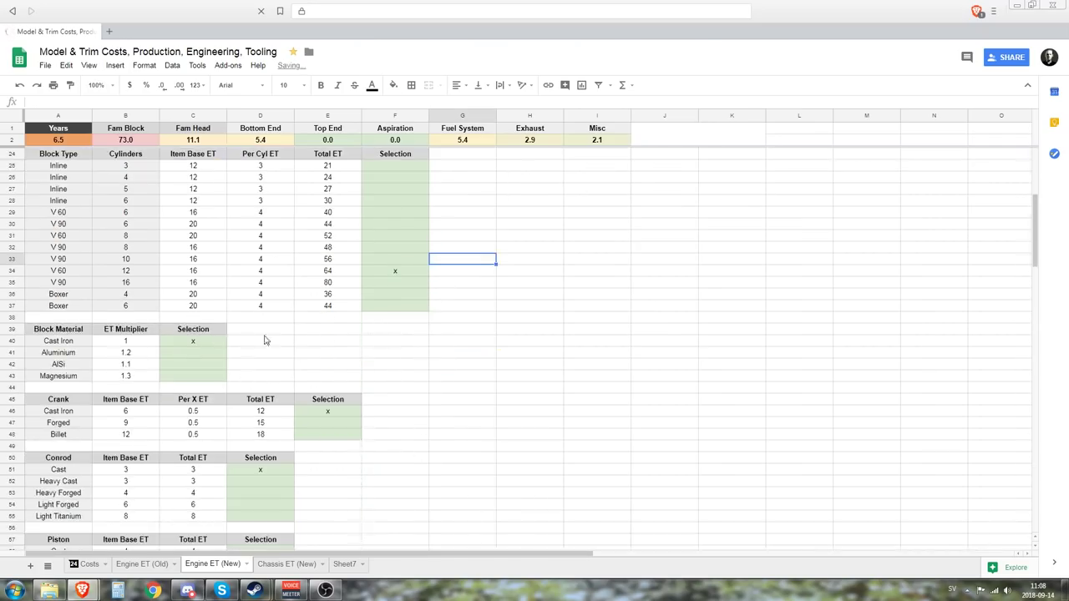
pyautogui.click(399, 276)
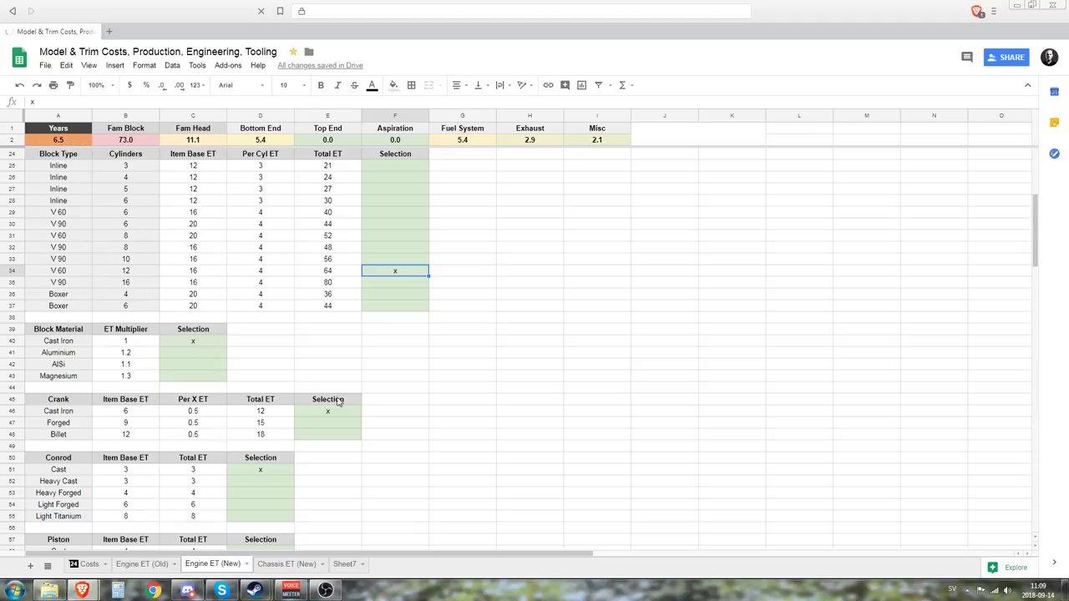
# Change the Valvetrain selection to SOHC-2 by clearing the DAOHC mark and marking the SOHC-2 row with x
pyautogui.scroll(-2, 325, 454)
pyautogui.scroll(-2, 289, 446)
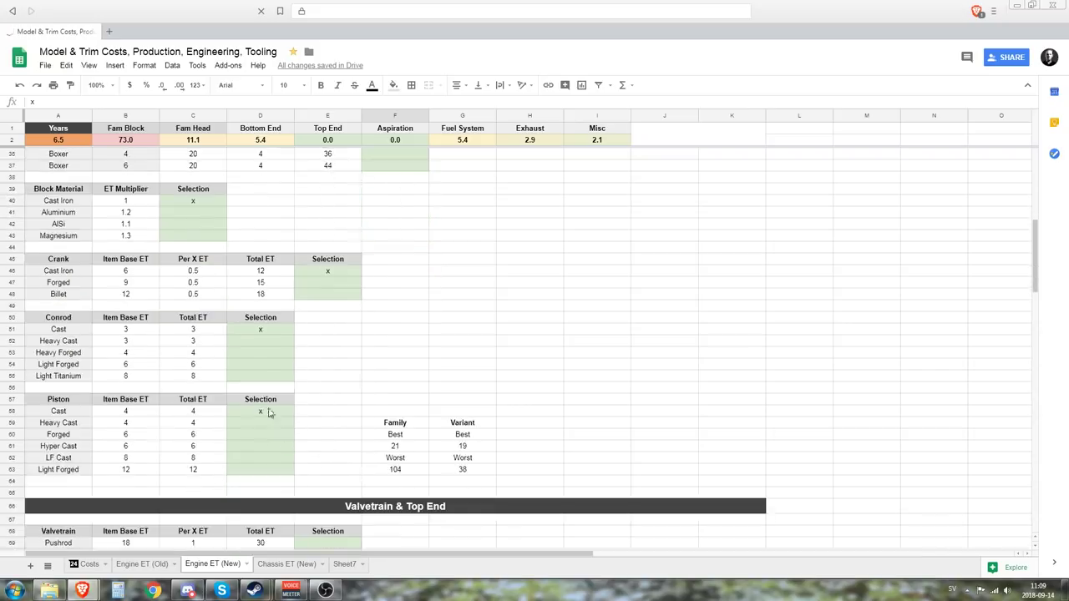
pyautogui.scroll(-7, 270, 410)
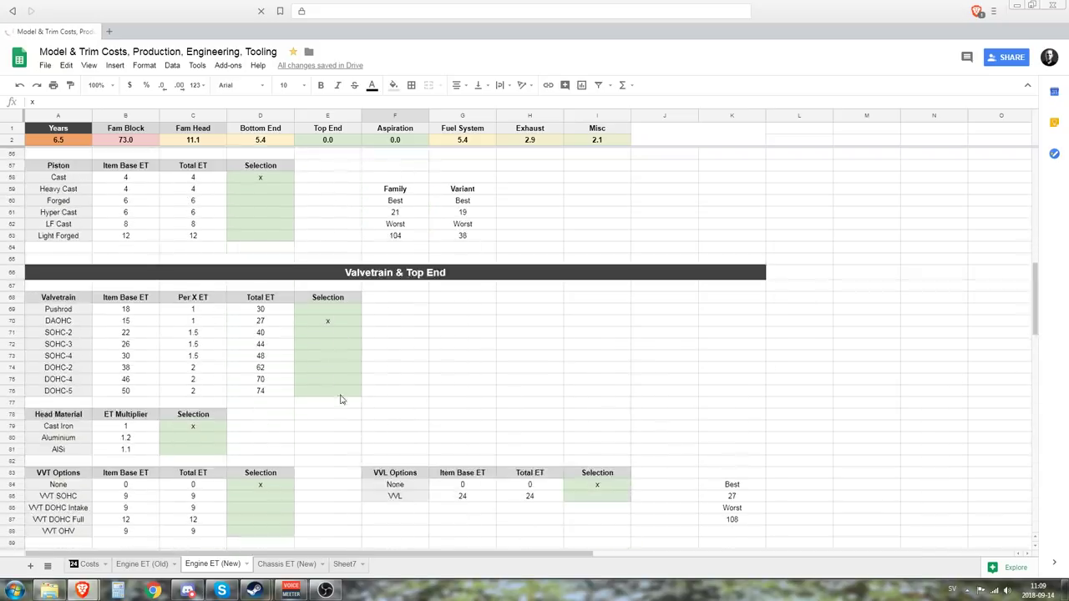
pyautogui.click(323, 324)
pyautogui.press('Delete')
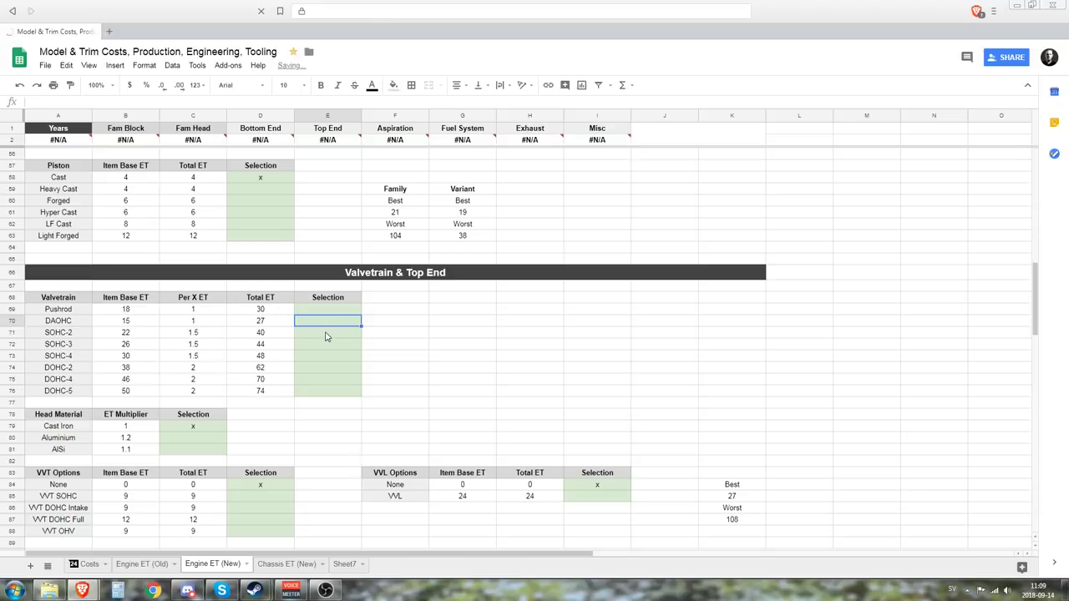
pyautogui.click(326, 336)
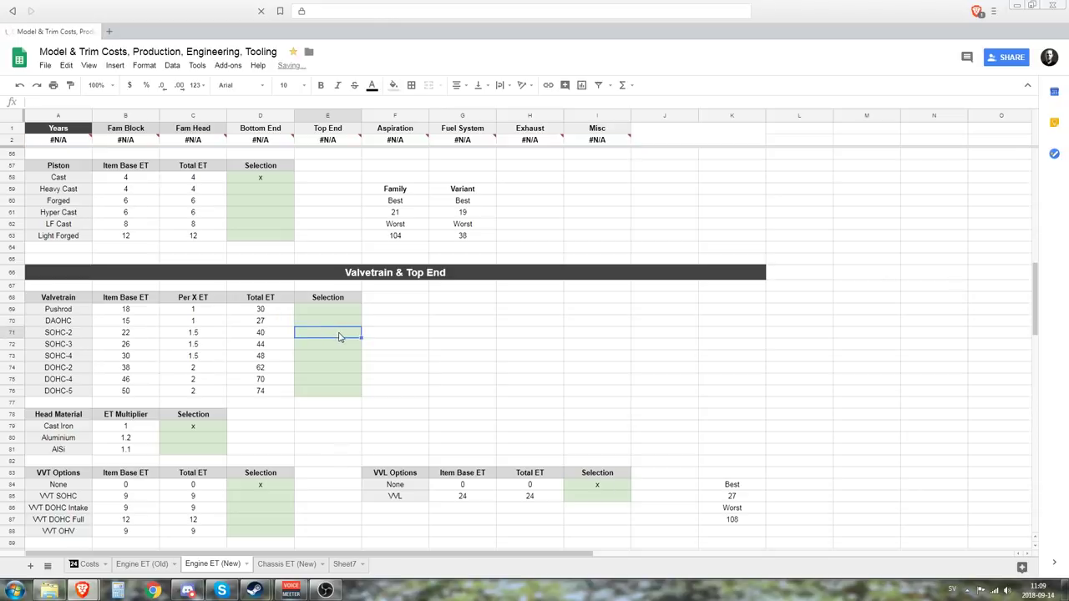
pyautogui.write('x')
pyautogui.click(397, 358)
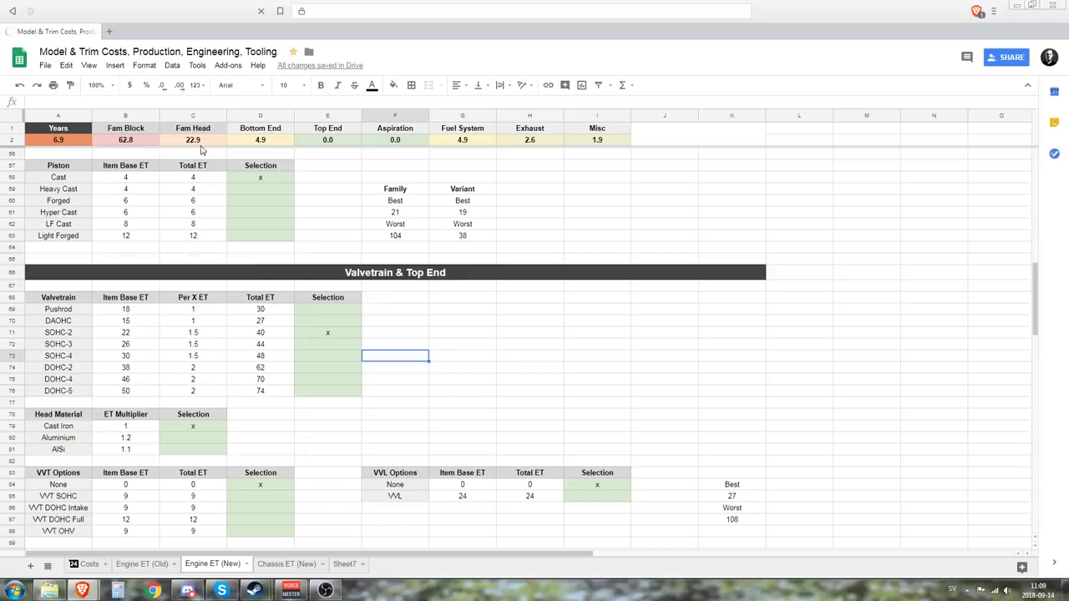
# Switch the Valvetrain selection back to DAOHC by marking its row with x and clearing the SOHC-2 mark
pyautogui.click(339, 334)
pyautogui.click(326, 322)
pyautogui.write('x')
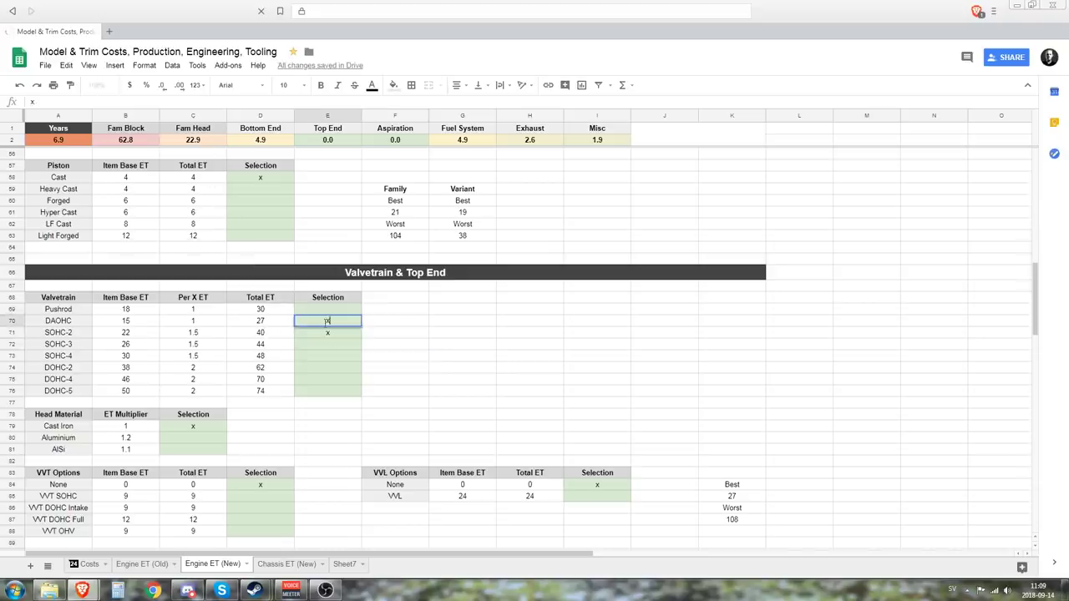
pyautogui.click(327, 330)
pyautogui.press('Delete')
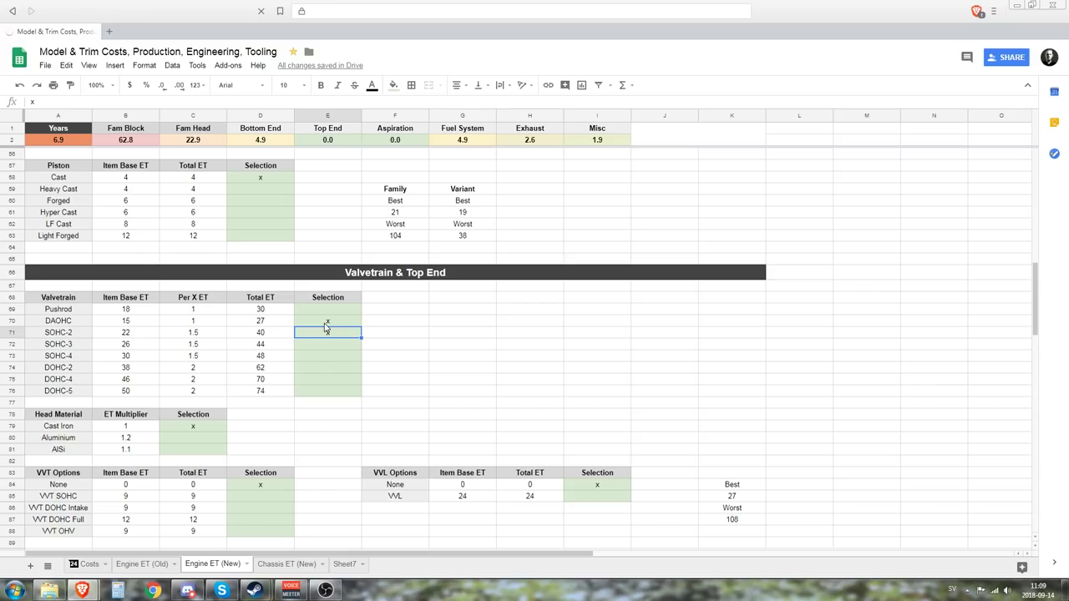
pyautogui.press('Delete')
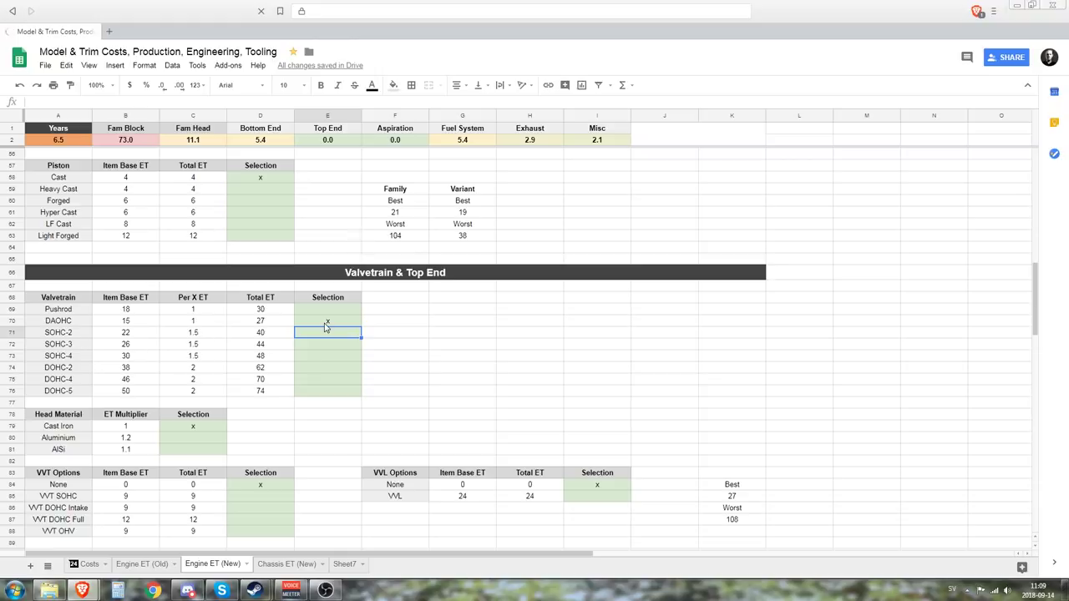
# Mark SOHC-2 with x again and clear it for comparison, and undo back to SOHC-2 as the only Valvetrain selection
pyautogui.write('x')
pyautogui.press('Return')
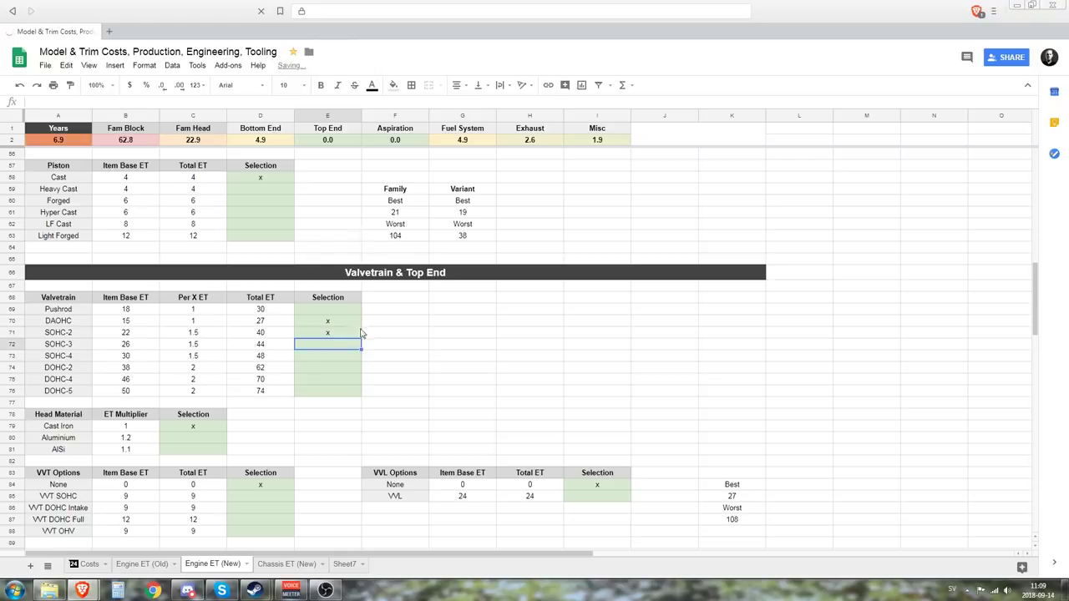
pyautogui.click(361, 333)
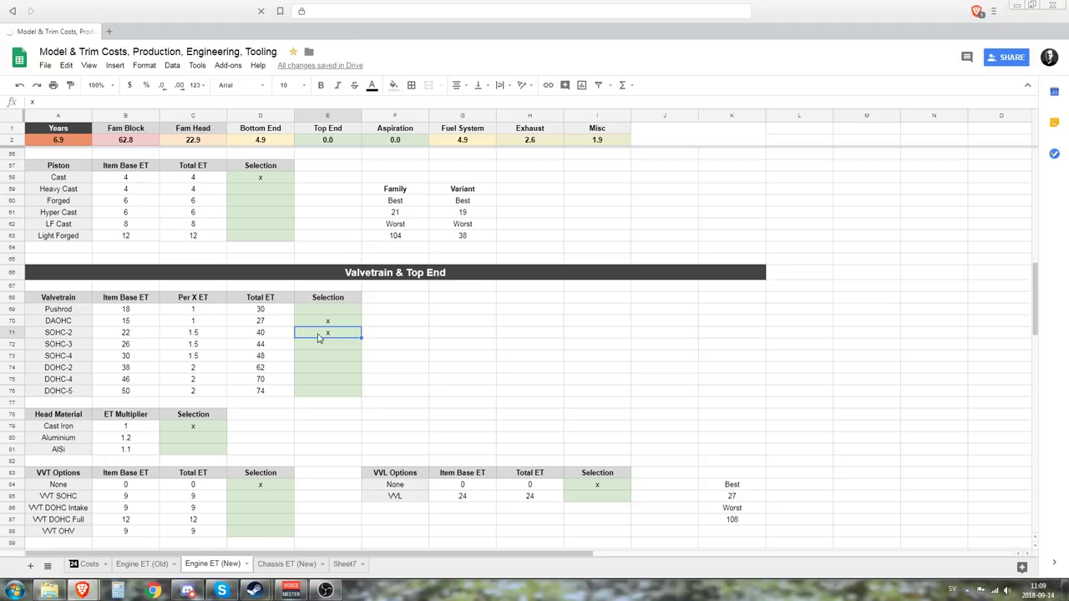
pyautogui.press('Delete')
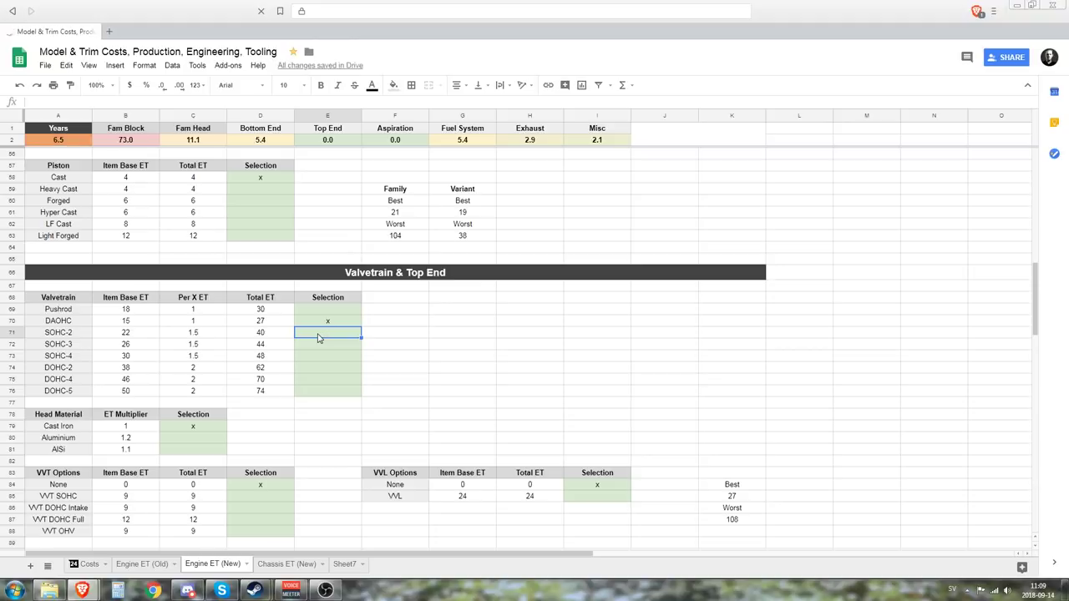
pyautogui.hotkey('ctrl', 'z')
pyautogui.hotkey('ctrl', 'z')
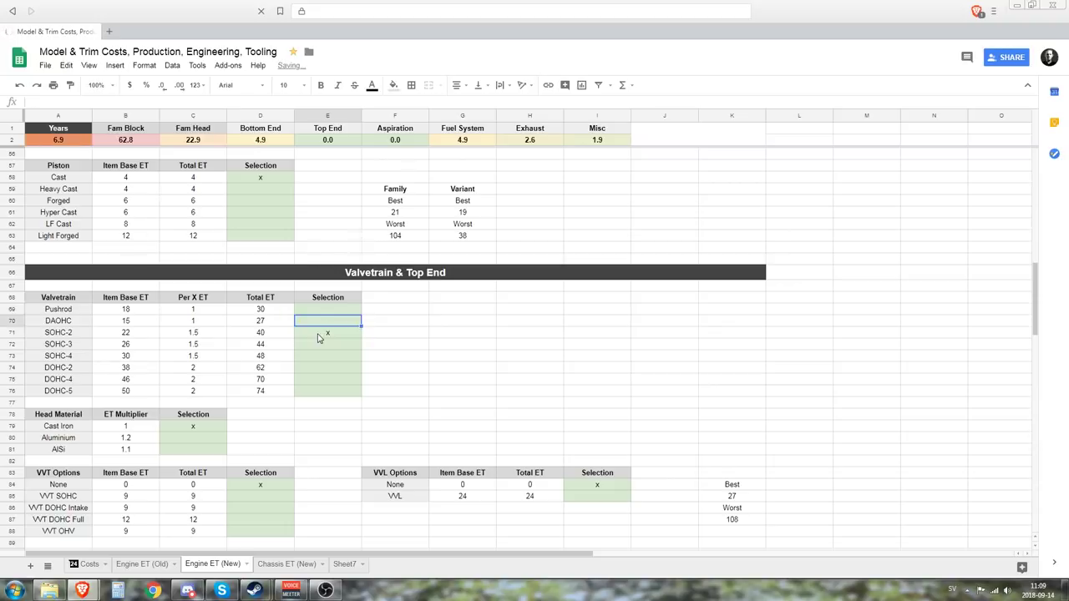
# Change the Fuel System selection to 2 BBL by clearing the 1 BBL Eco mark and marking the 2 BBL row with x
pyautogui.scroll(-3, 361, 465)
pyautogui.scroll(-1, 361, 465)
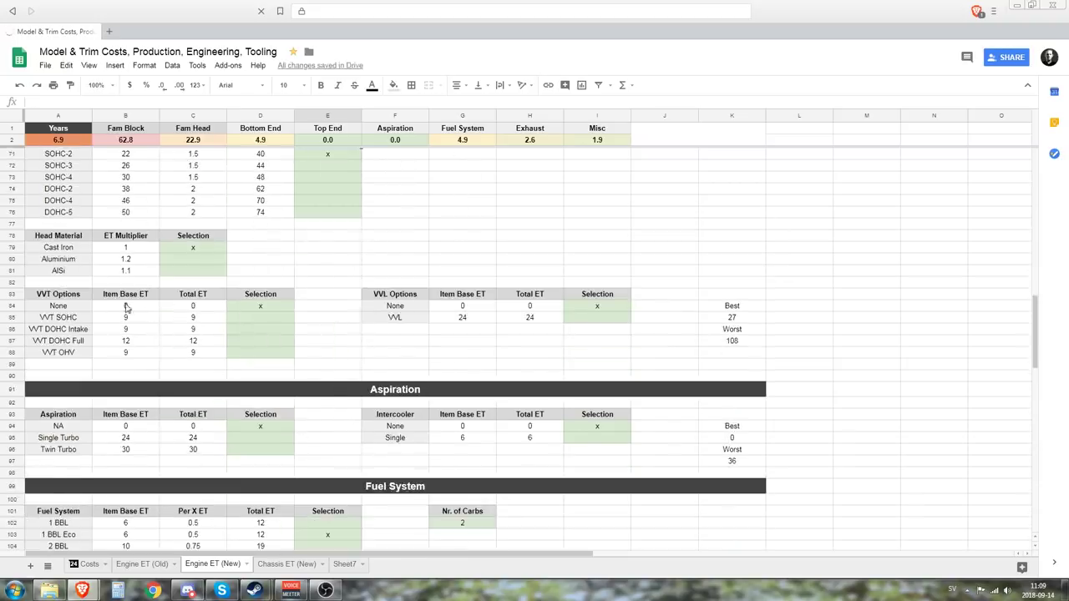
pyautogui.scroll(-7, 516, 309)
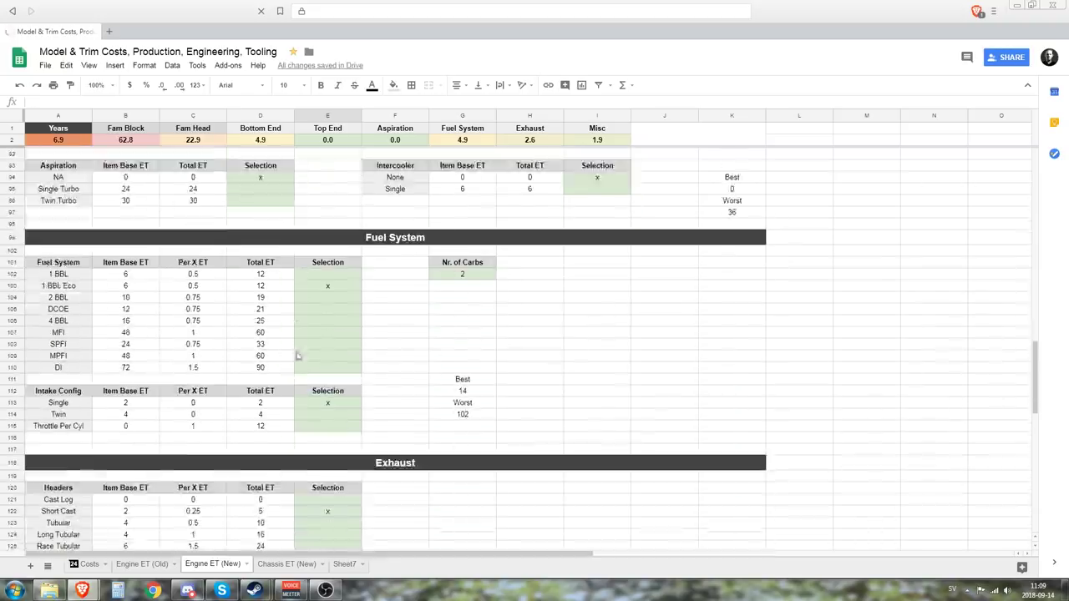
pyautogui.click(329, 288)
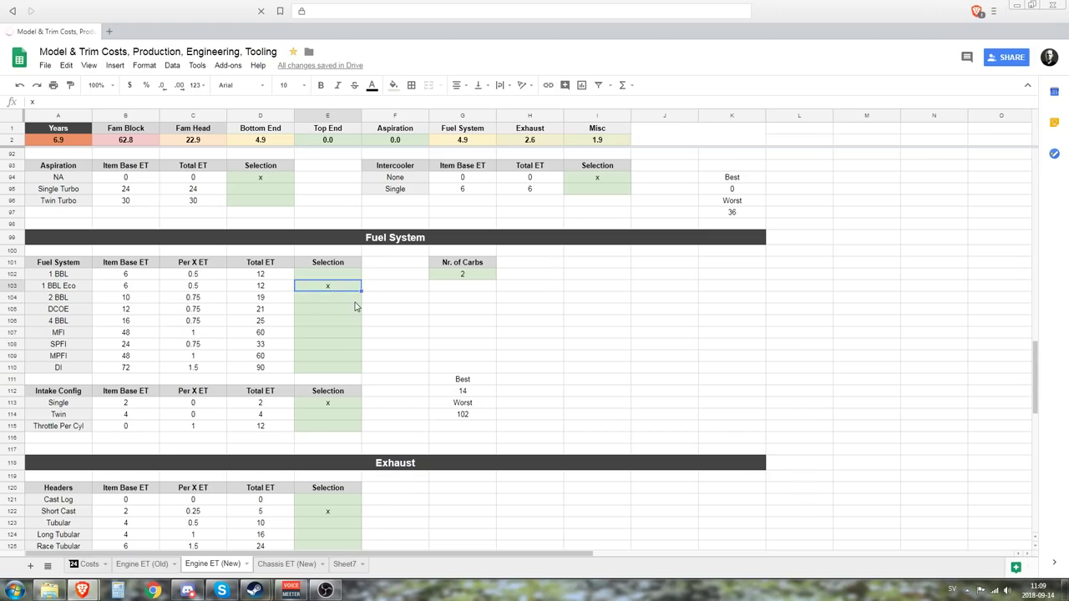
pyautogui.press('Delete')
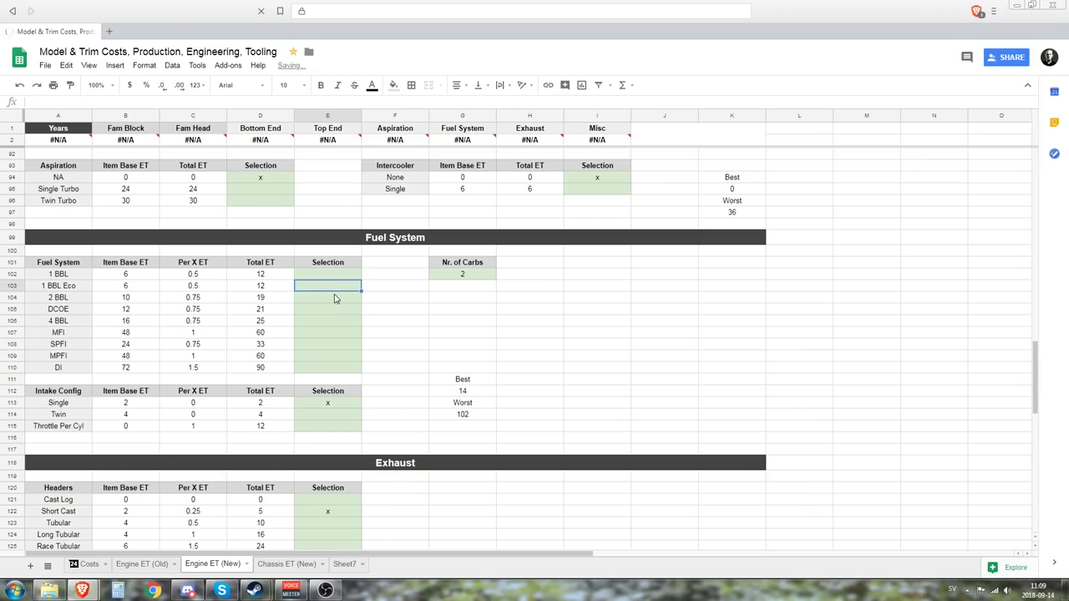
pyautogui.click(337, 303)
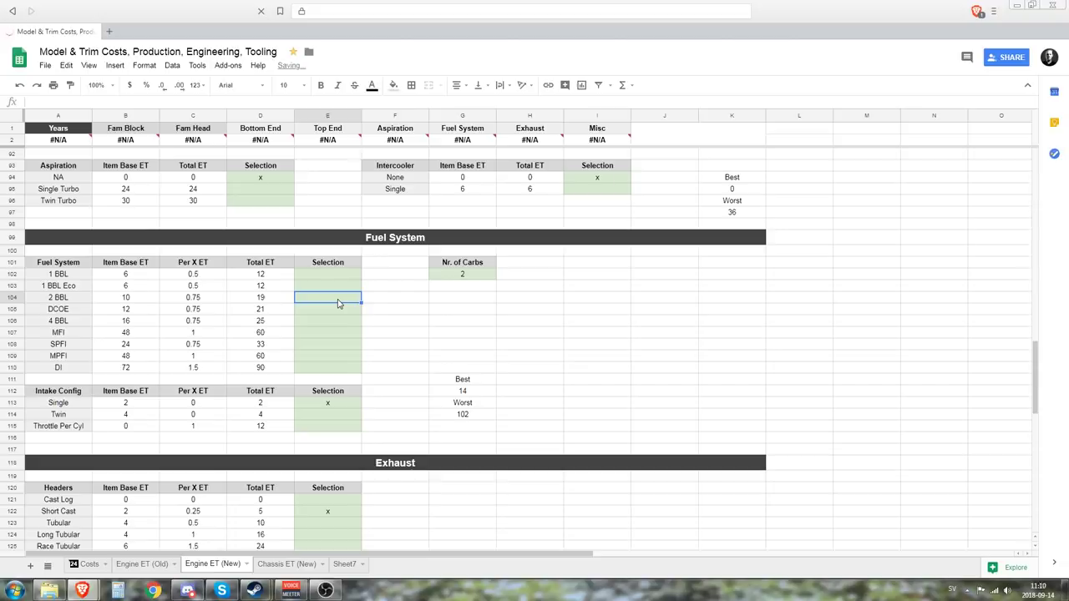
pyautogui.write('x')
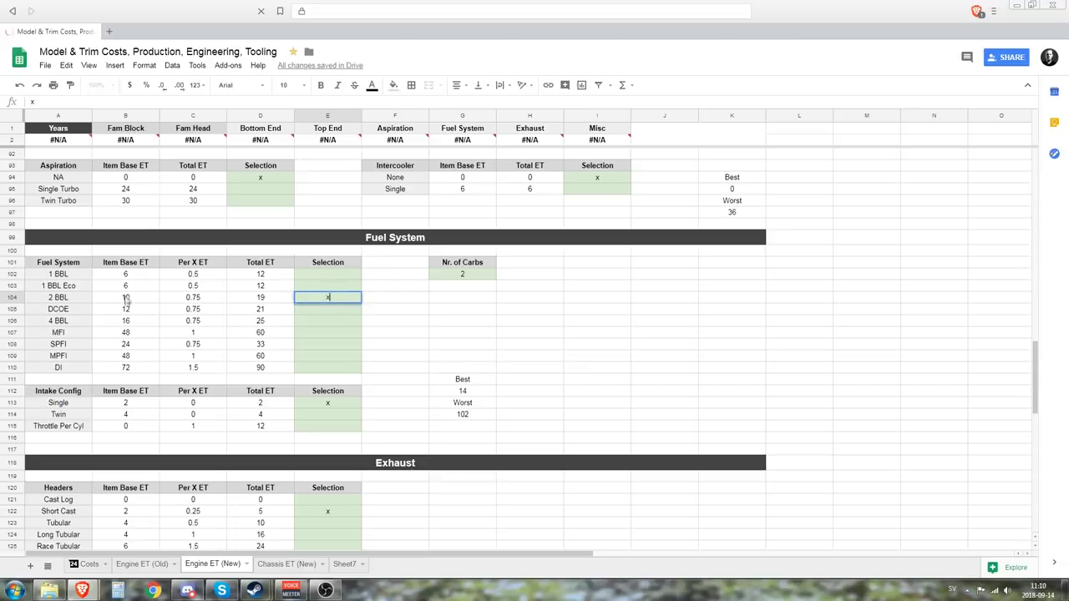
pyautogui.click(412, 311)
# Set Nr. of Carbs to 3 for comparison, and return it to 2
pyautogui.click(466, 275)
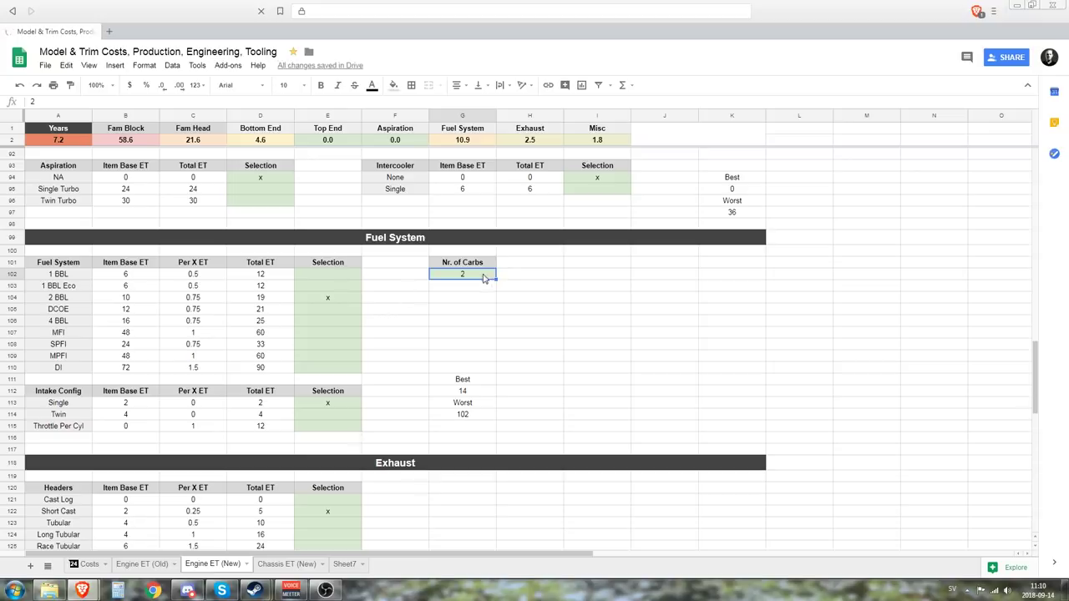
pyautogui.write('3')
pyautogui.click(447, 324)
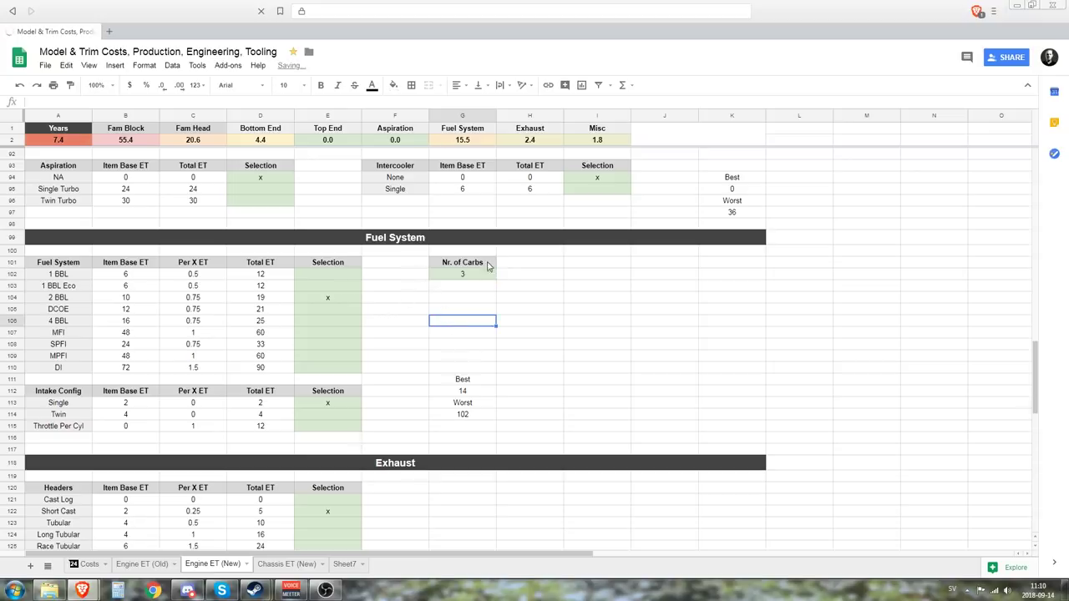
pyautogui.click(475, 276)
pyautogui.write('2')
pyautogui.press('Return')
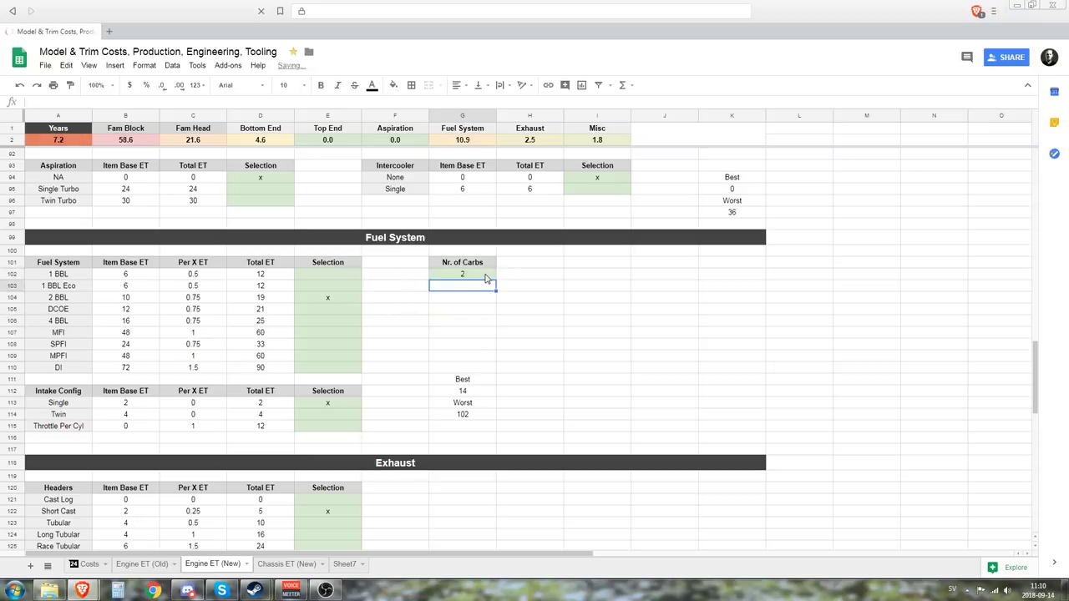
# Set Nr. of Carbs to 3 again in the Fuel System section
pyautogui.click(488, 278)
pyautogui.write('3')
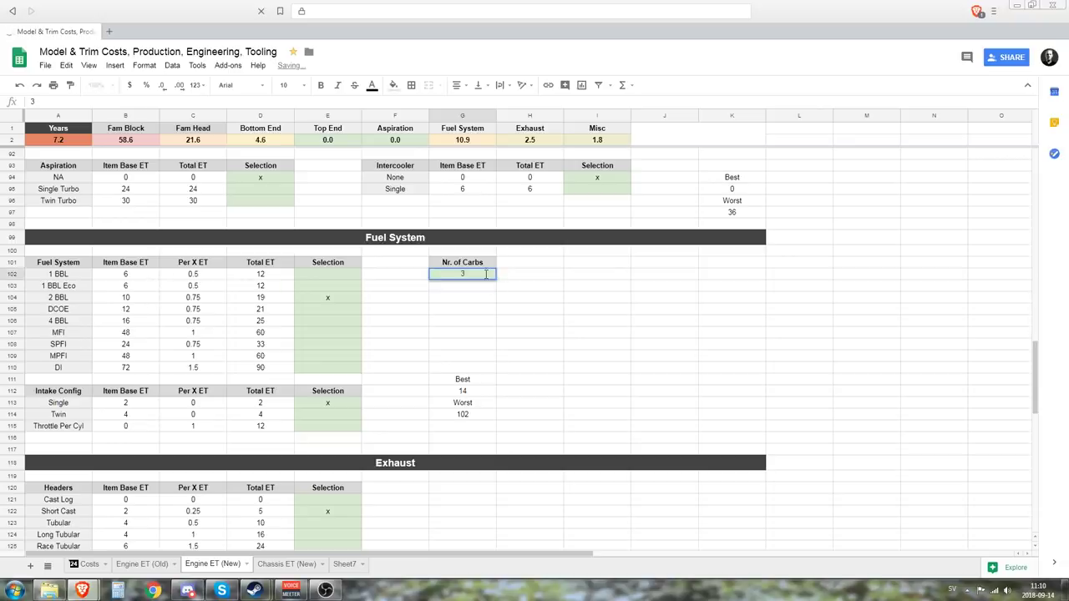
pyautogui.press('Return')
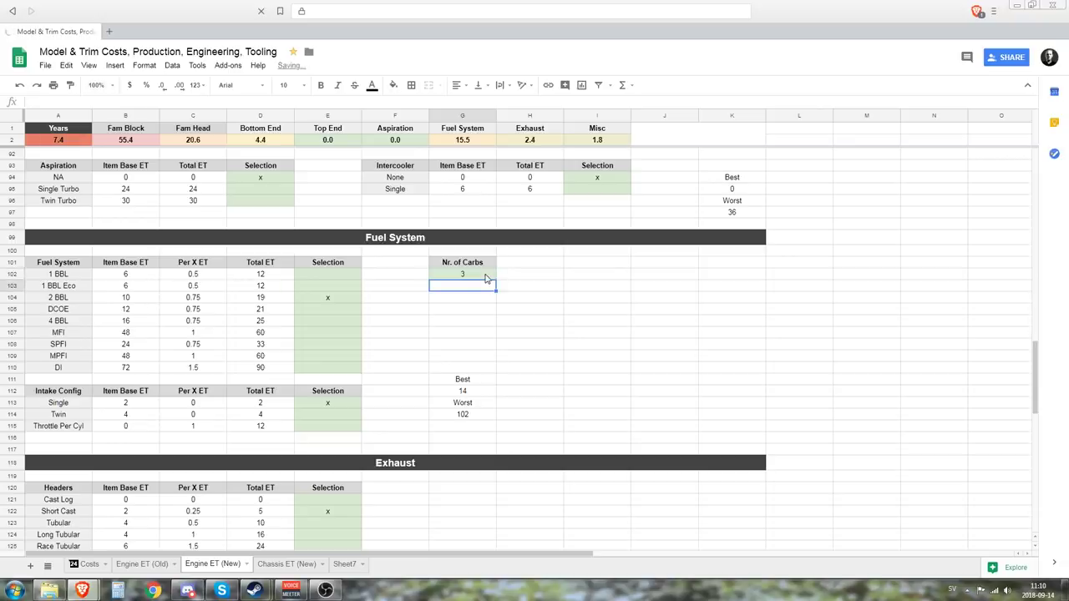
pyautogui.click(487, 277)
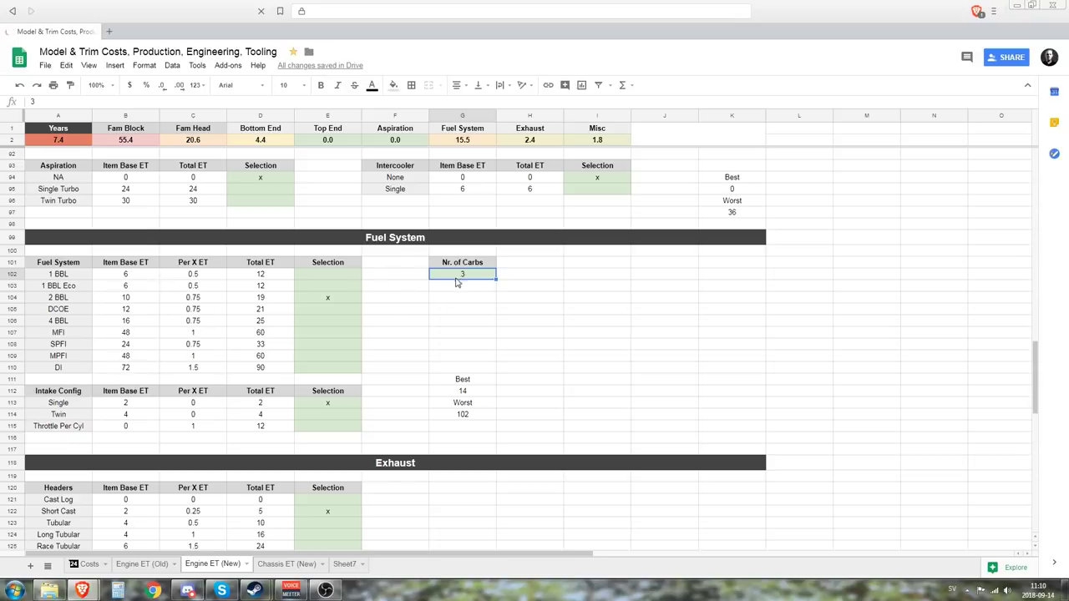
# Change the Headers selection to Race Tubular by marking its row with x and clearing the Short Cast mark
pyautogui.scroll(-3, 418, 372)
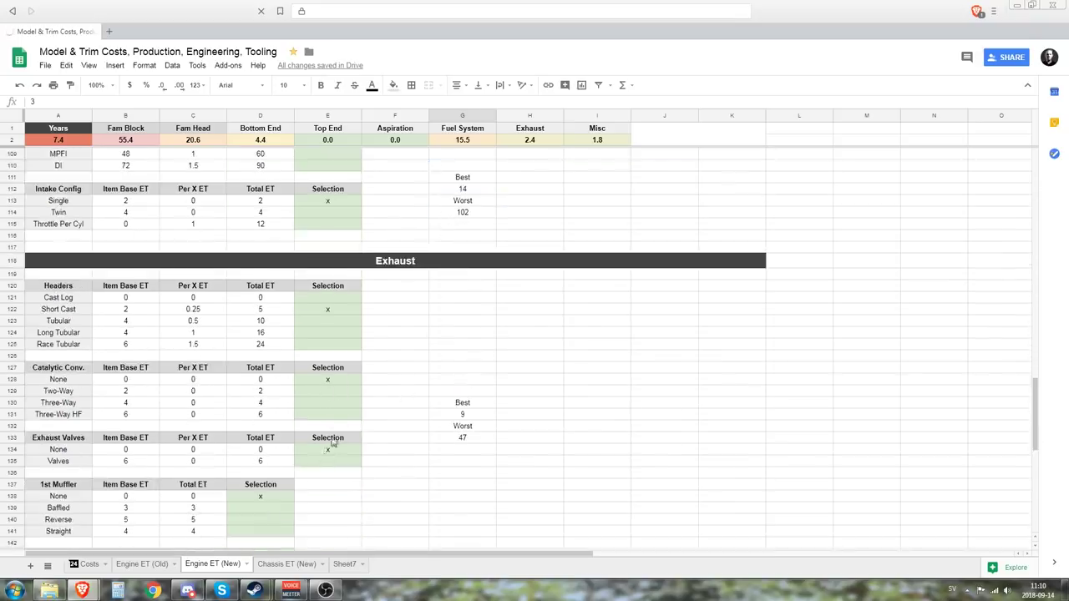
pyautogui.scroll(-1, 331, 443)
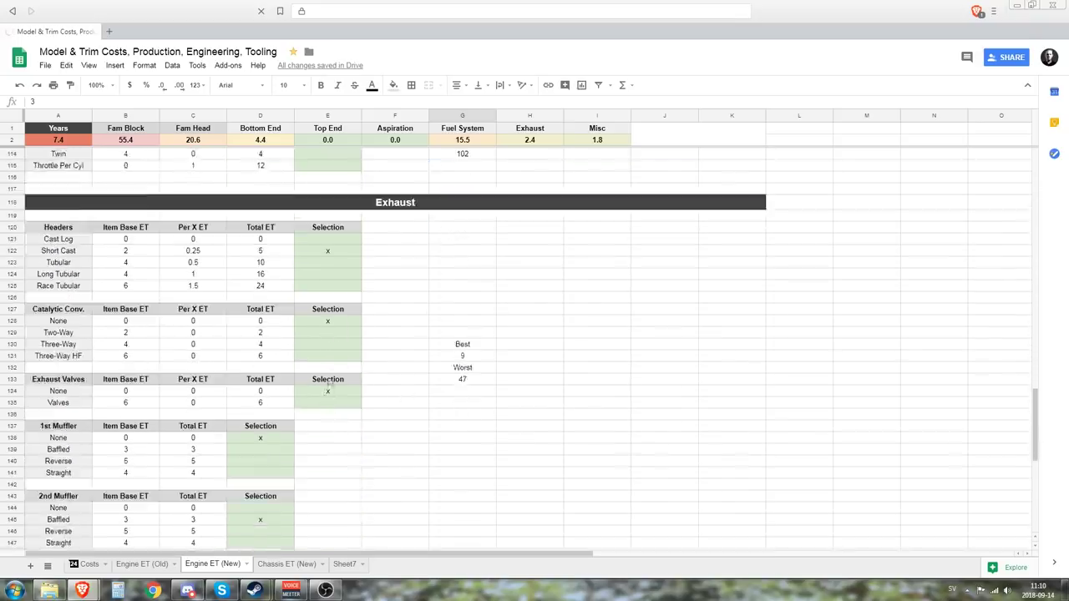
pyautogui.click(332, 254)
pyautogui.click(335, 286)
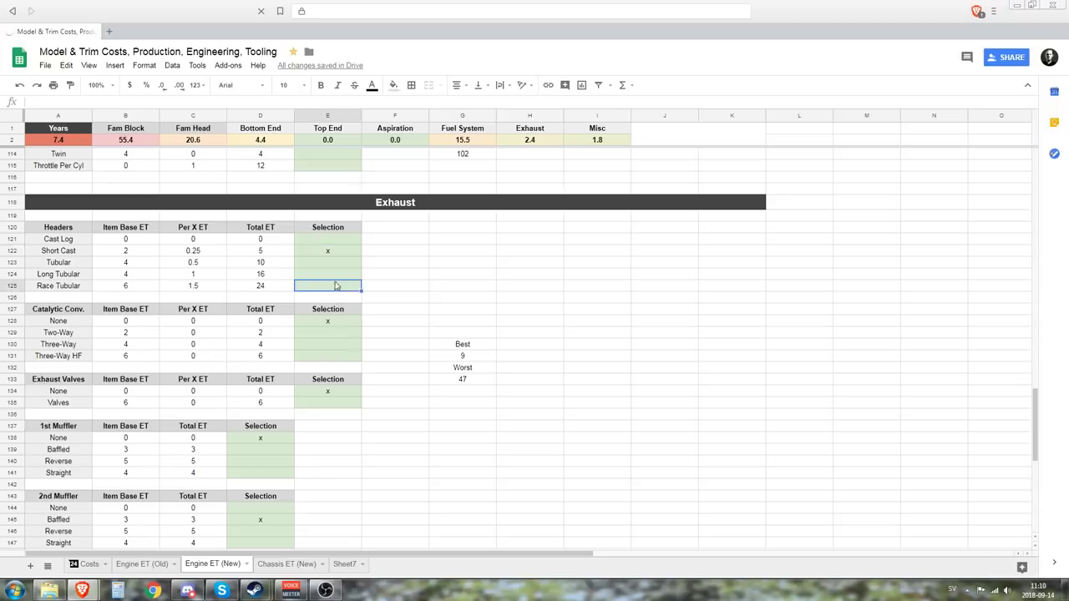
pyautogui.write('x')
pyautogui.click(336, 252)
pyautogui.press('Delete')
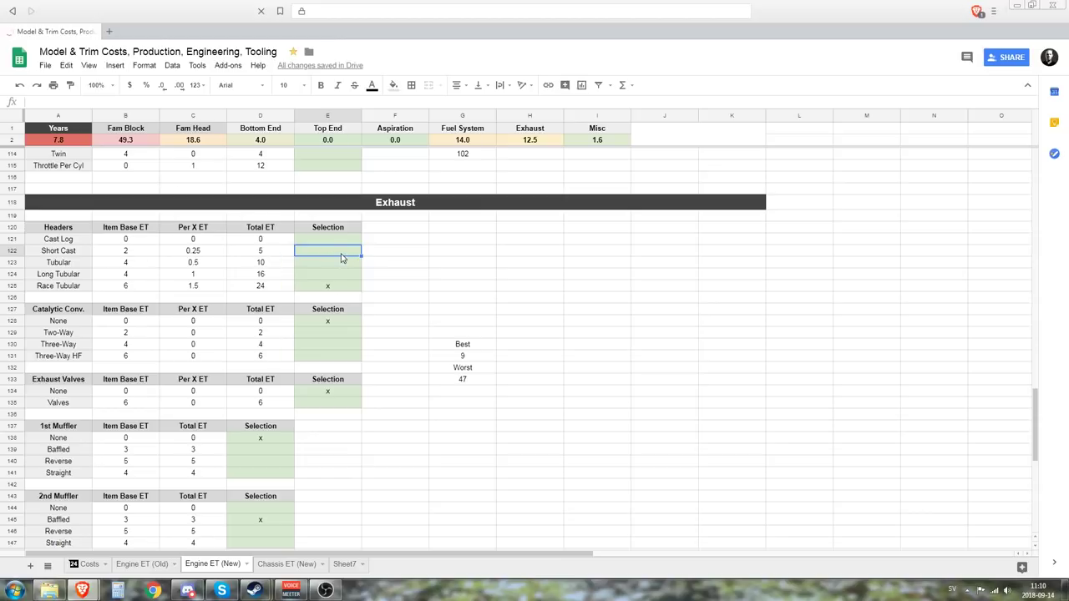
# Switch the Headers selection back to Short Cast by marking its row with x and clearing the Race Tubular mark
pyautogui.write('x')
pyautogui.press('Return')
pyautogui.press('Down')
pyautogui.press('Down')
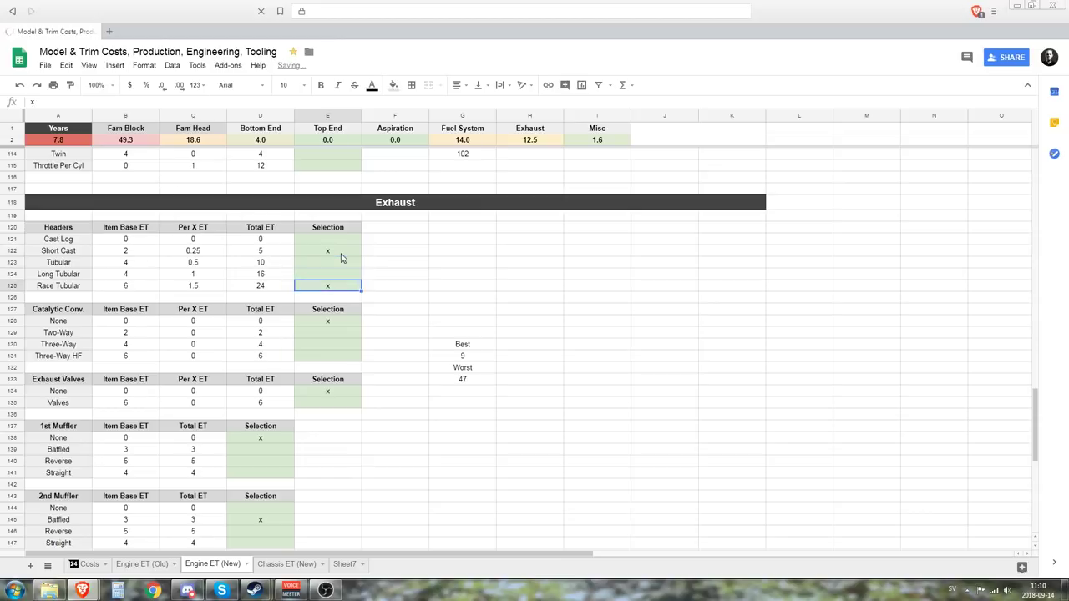
pyautogui.press('Delete')
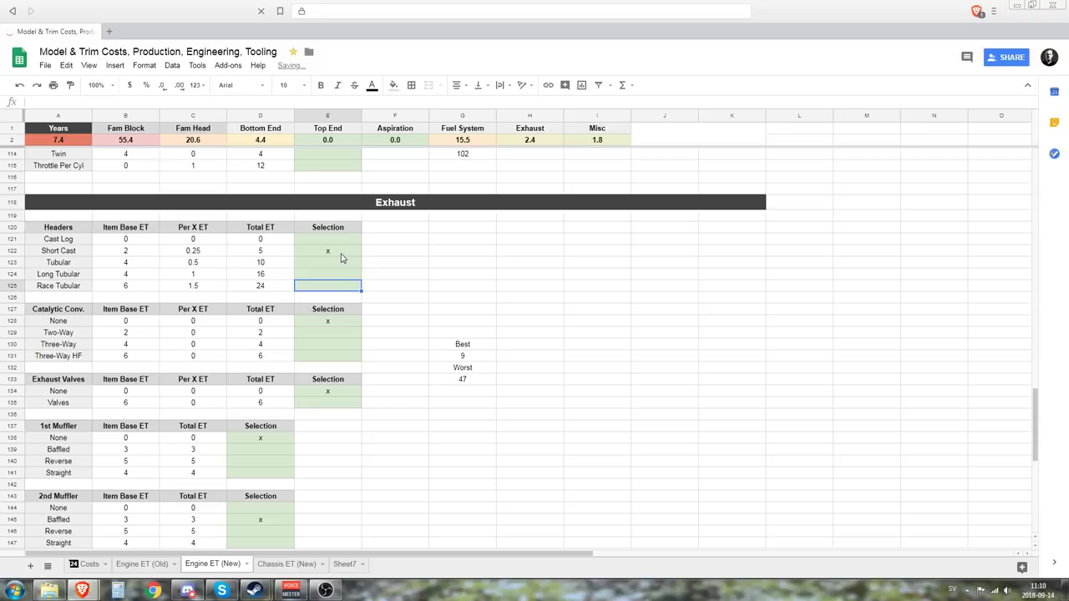
# Mark the Race Tubular headers with x alongside Short Cast for comparison, and clear the Race Tubular mark
pyautogui.write('x')
pyautogui.press('Up')
pyautogui.press('Up')
pyautogui.press('Up')
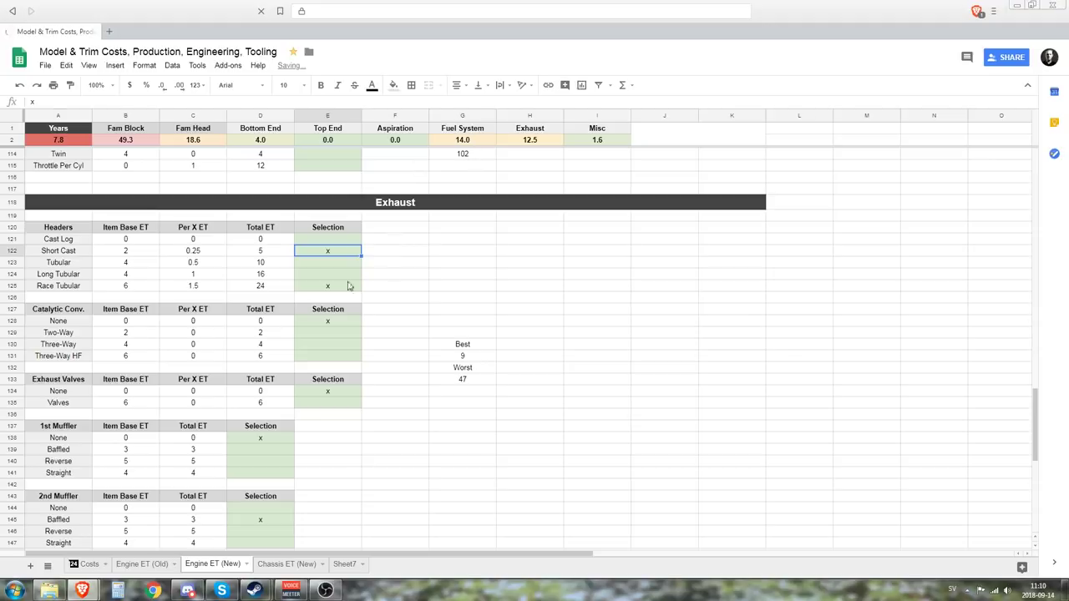
pyautogui.click(349, 286)
pyautogui.press('Delete')
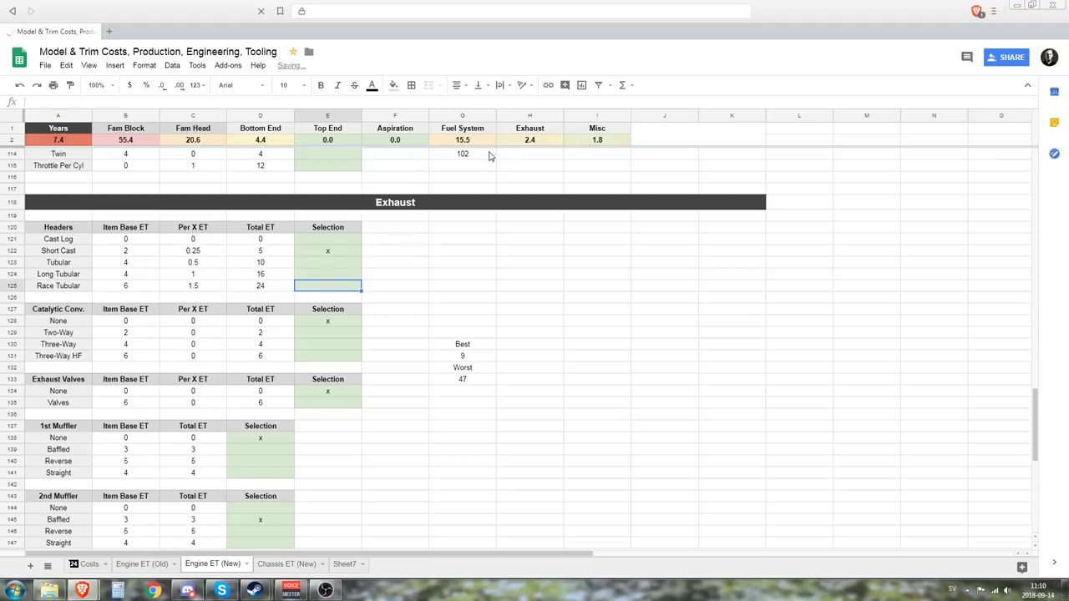
# Repeat the header comparison by marking Race Tubular with x once more and clearing it, keeping Short Cast selected
pyautogui.write('x')
pyautogui.click(449, 303)
pyautogui.click(334, 289)
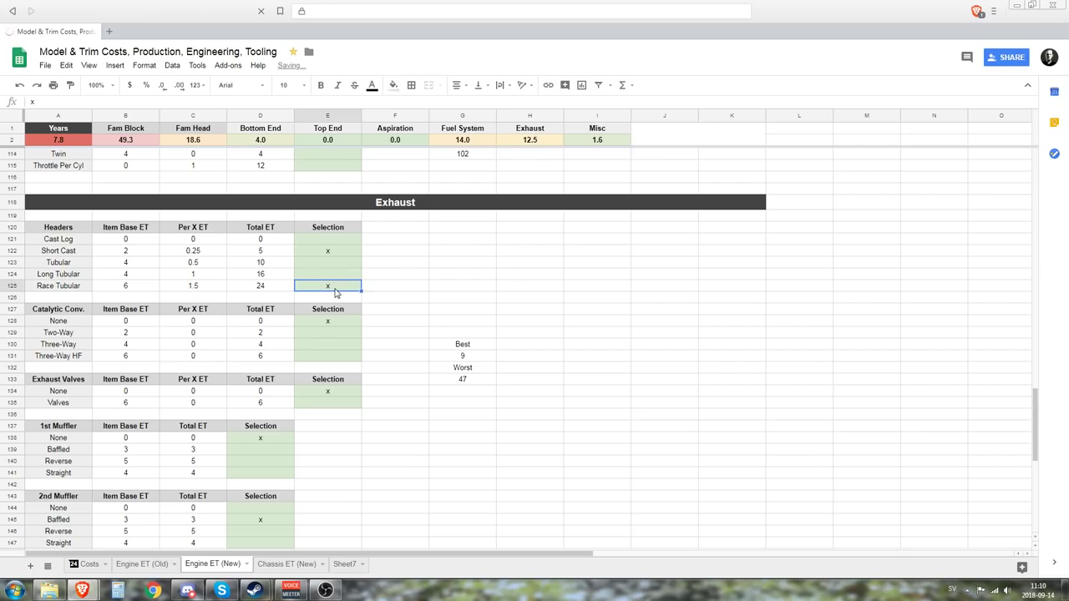
pyautogui.press('Delete')
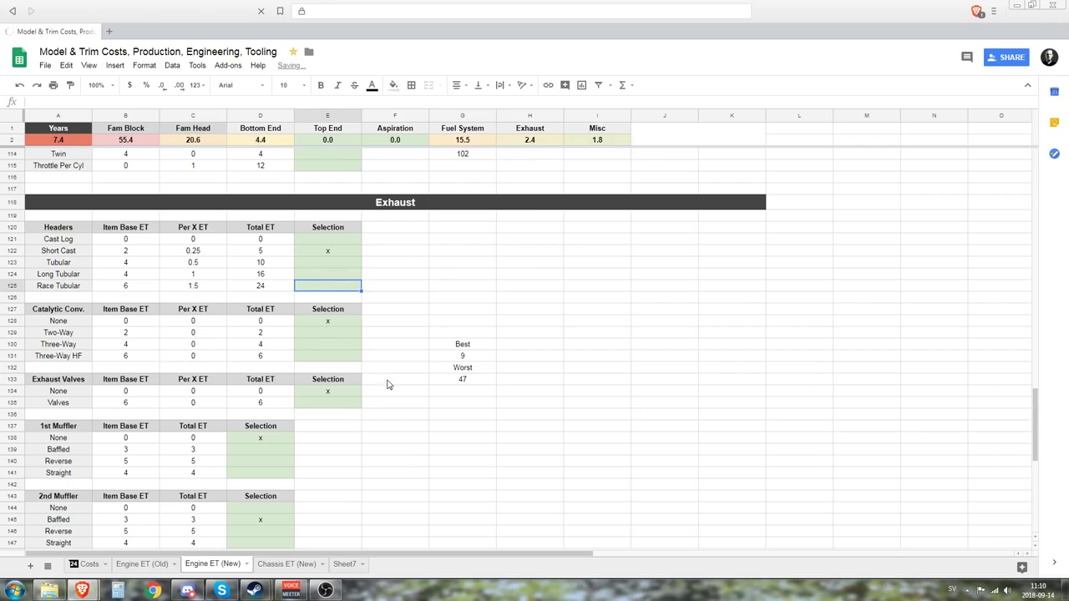
pyautogui.click(386, 384)
# Inspect the Cylinders and Mixed Material Block / Head formulas in the Engine Engineering Time Summary
pyautogui.scroll(20, 528, 349)
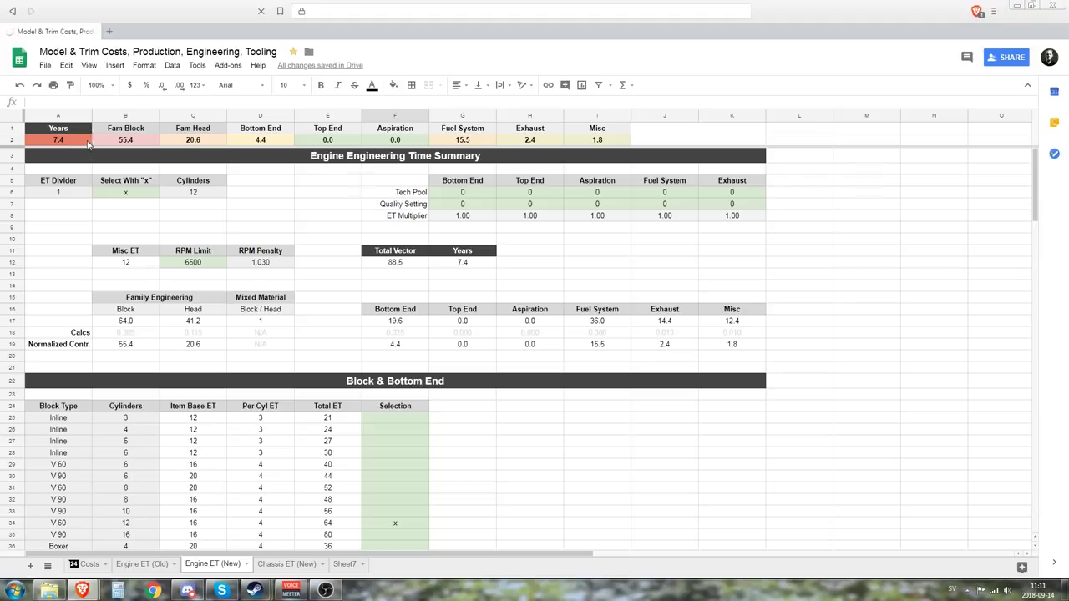
pyautogui.click(179, 197)
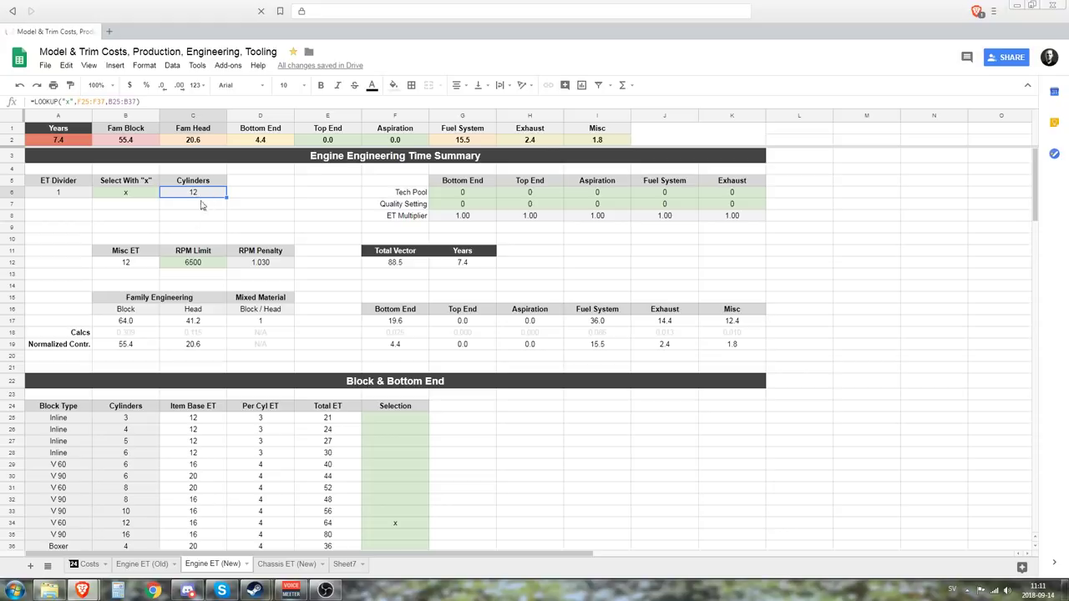
pyautogui.click(252, 324)
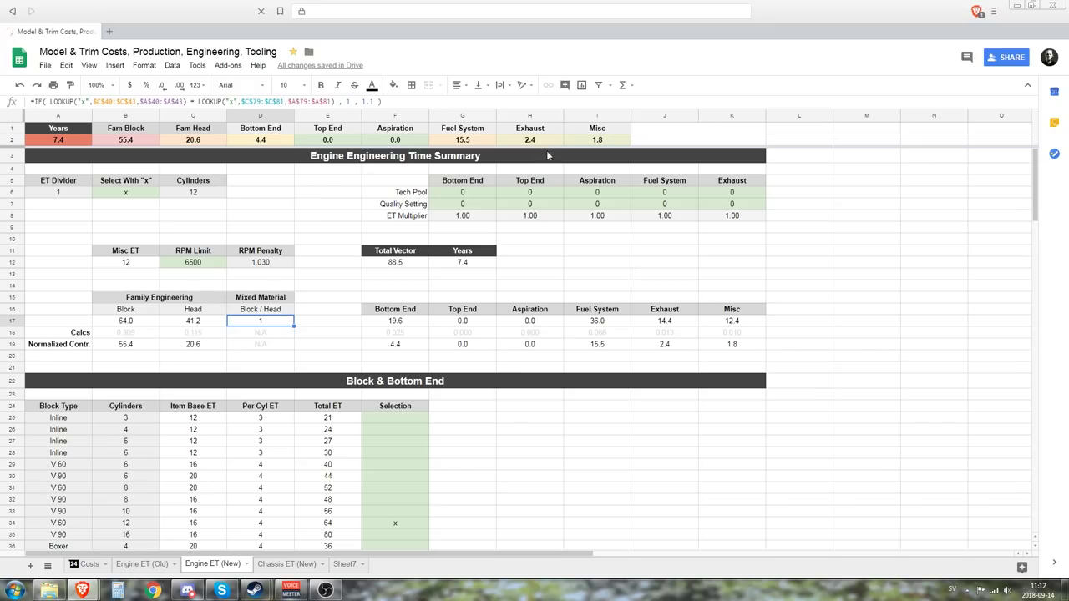
# Change the Headers selection to Long Tubular by marking its row with x and clearing the Short Cast mark
pyautogui.scroll(-10, 494, 454)
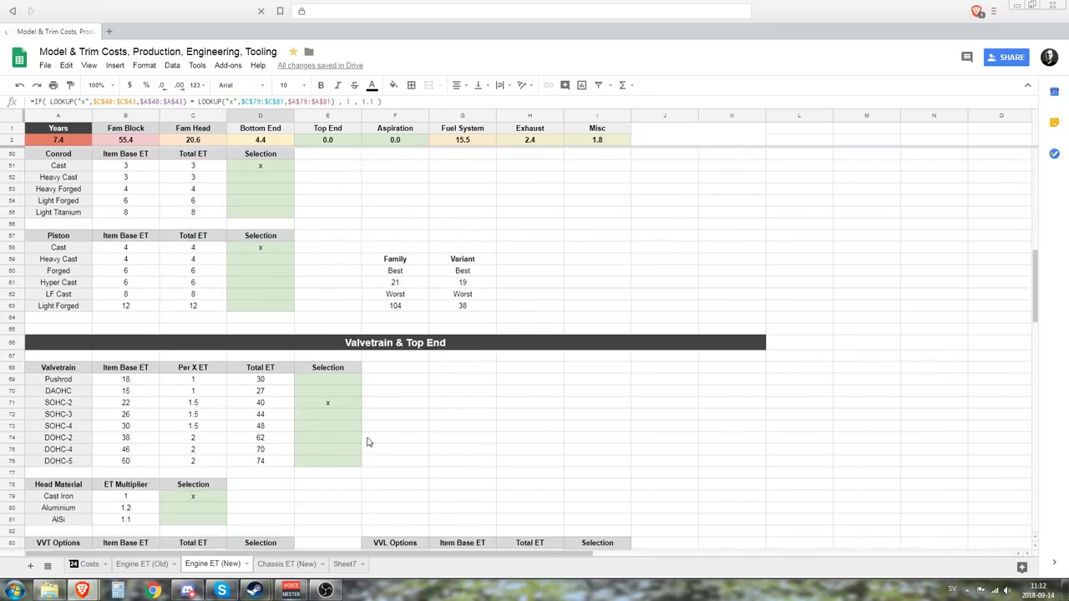
pyautogui.scroll(2, 351, 432)
pyautogui.scroll(-5, 363, 443)
pyautogui.scroll(-10, 370, 450)
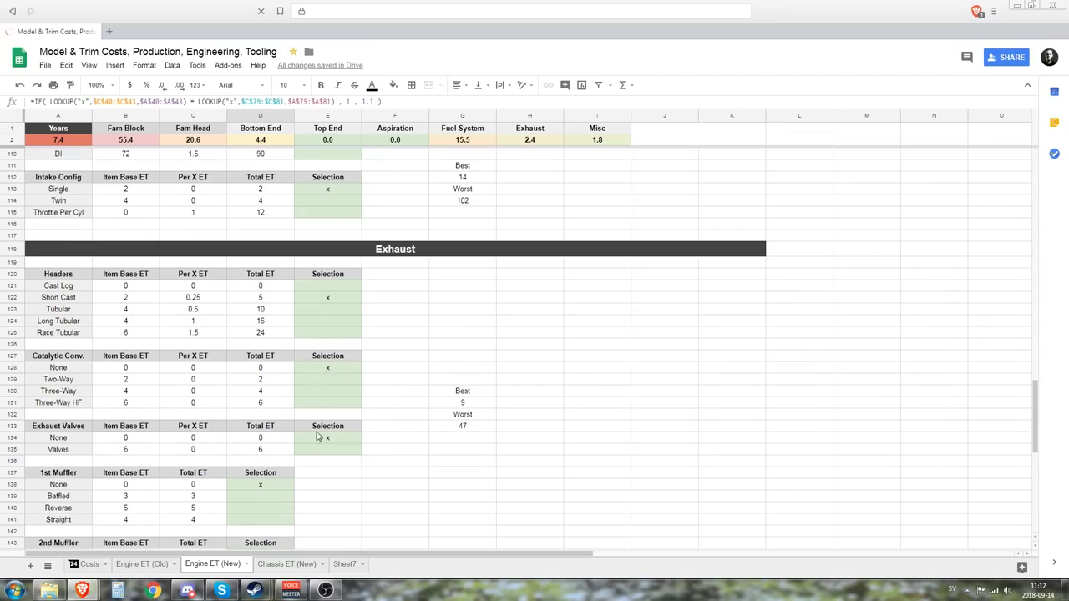
pyautogui.click(324, 322)
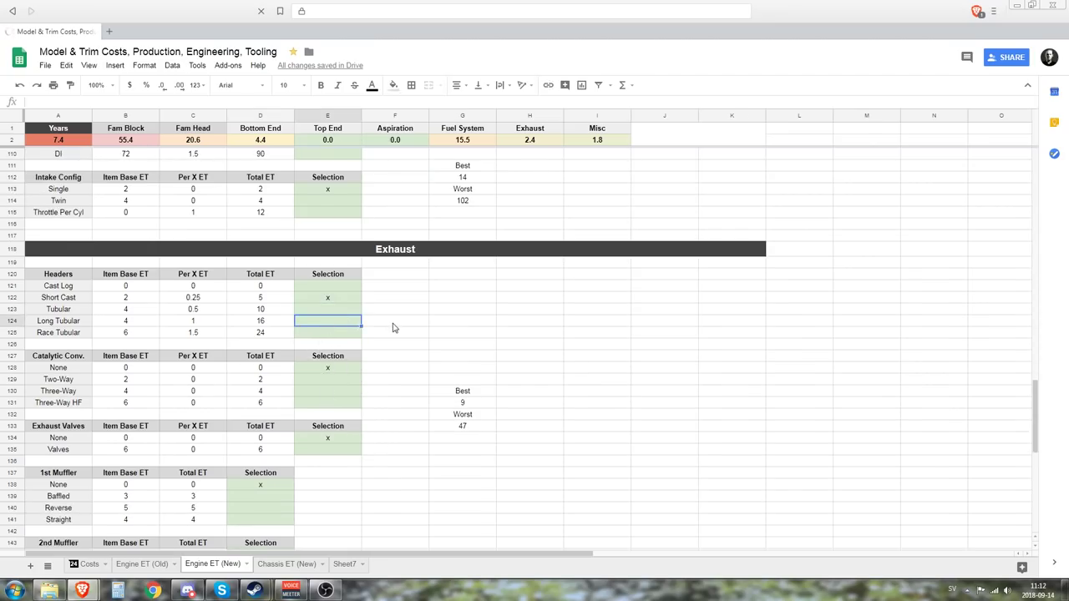
pyautogui.write('x')
pyautogui.click(328, 299)
pyautogui.press('Delete')
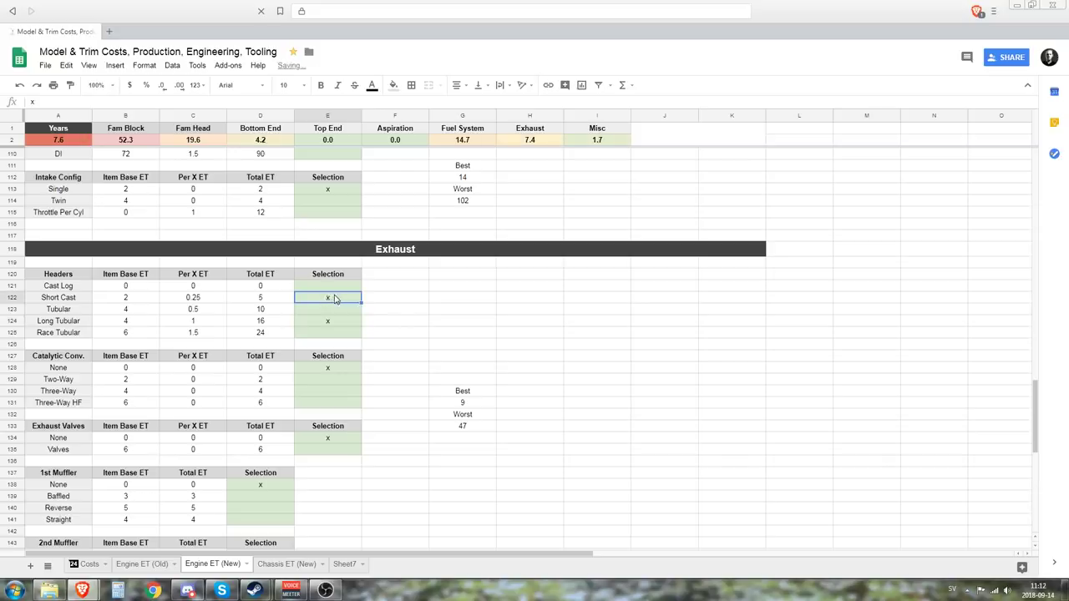
pyautogui.click(447, 306)
# Set the Exhaust Quality Setting to 5 in the Engine Engineering Time Summary and inspect the Exhaust Calcs formula
pyautogui.scroll(10, 468, 321)
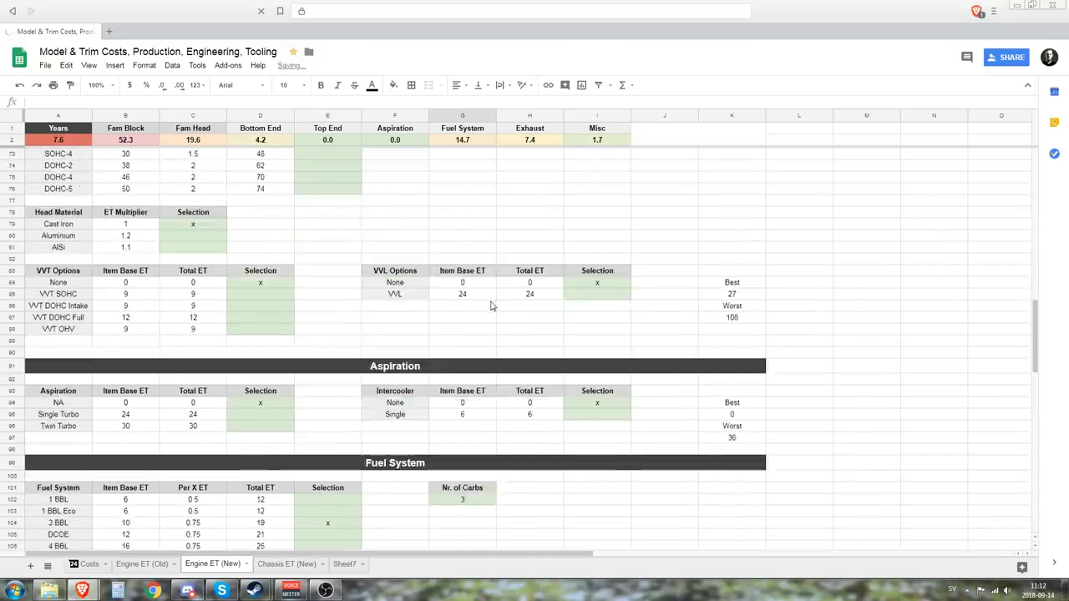
pyautogui.scroll(5, 474, 323)
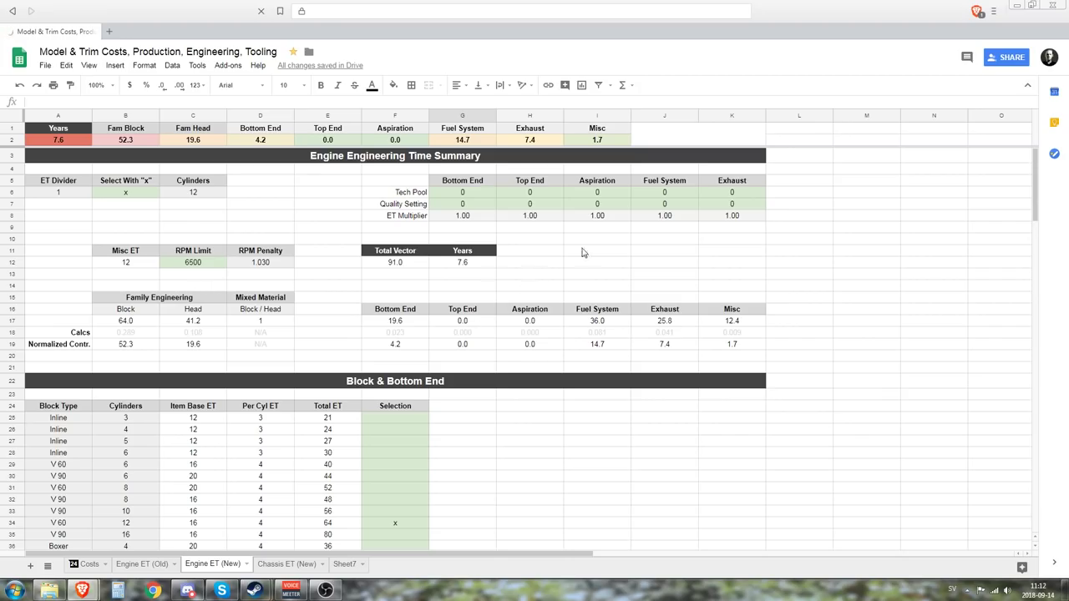
pyautogui.click(720, 207)
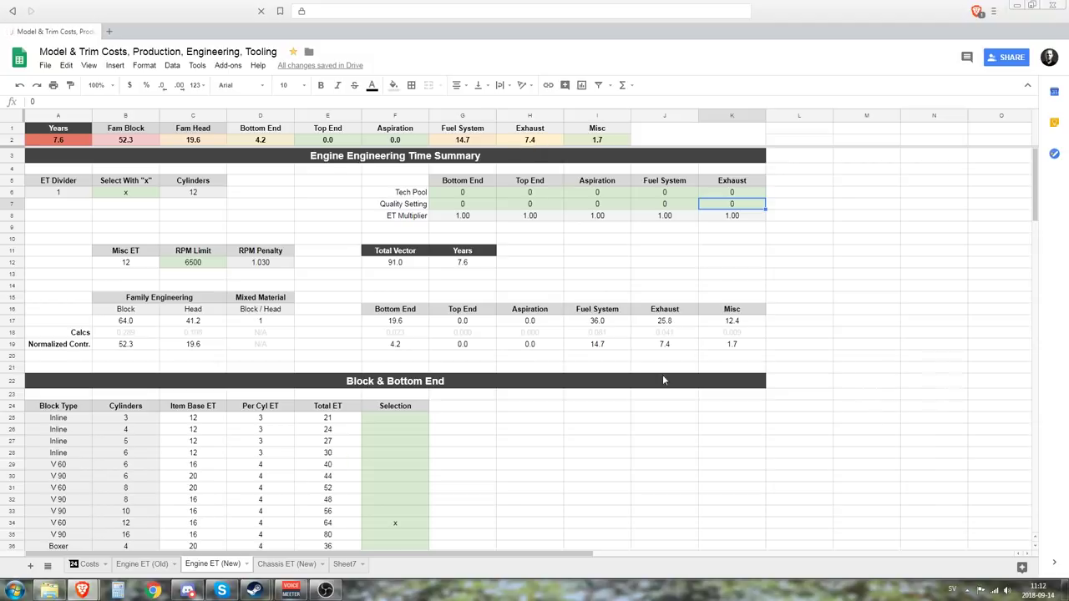
pyautogui.click(740, 324)
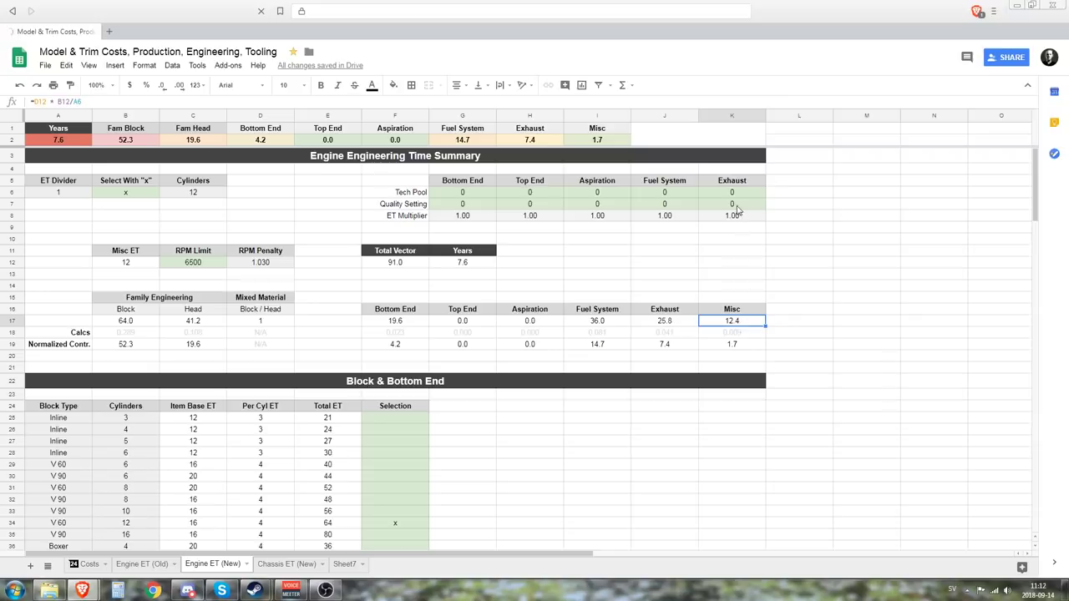
pyautogui.click(737, 204)
pyautogui.write('5')
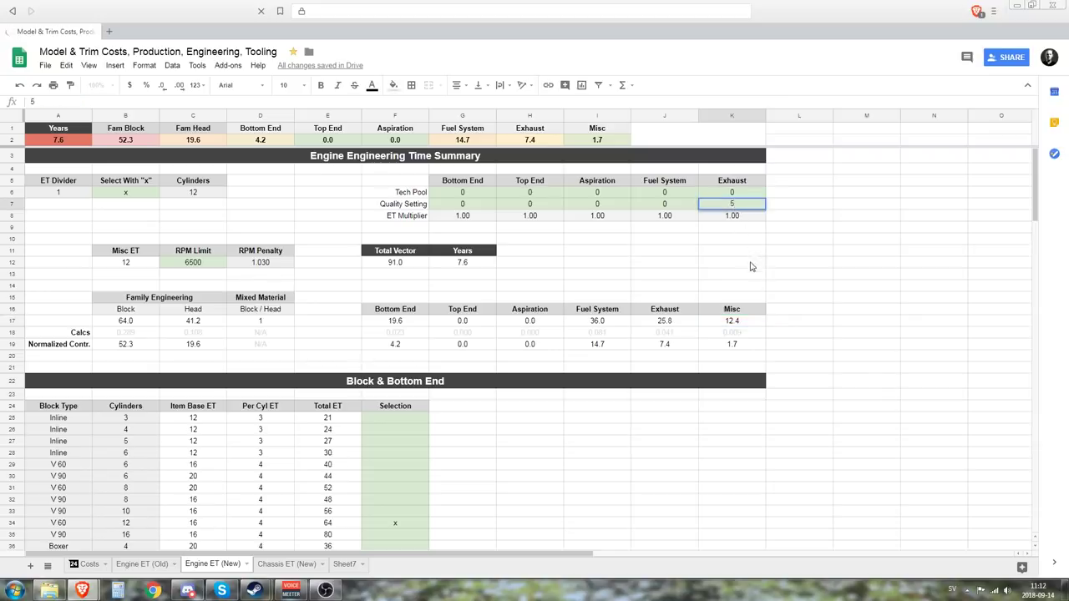
pyautogui.press('Return')
pyautogui.click(665, 332)
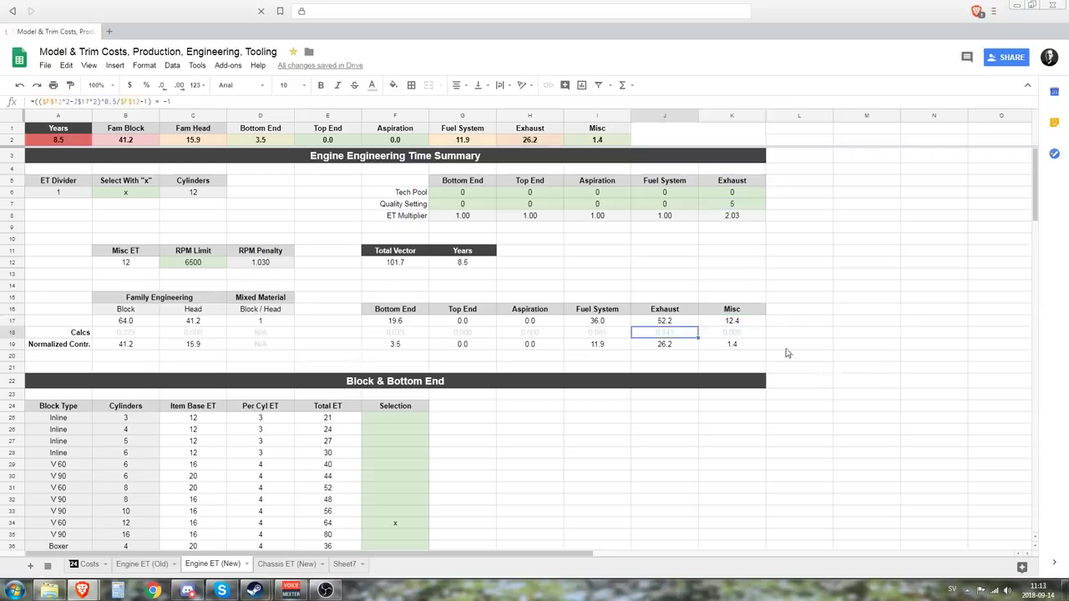
# Inspect the Exhaust engineering time formula in row 17 and set the Exhaust Quality Setting to 0
pyautogui.click(675, 324)
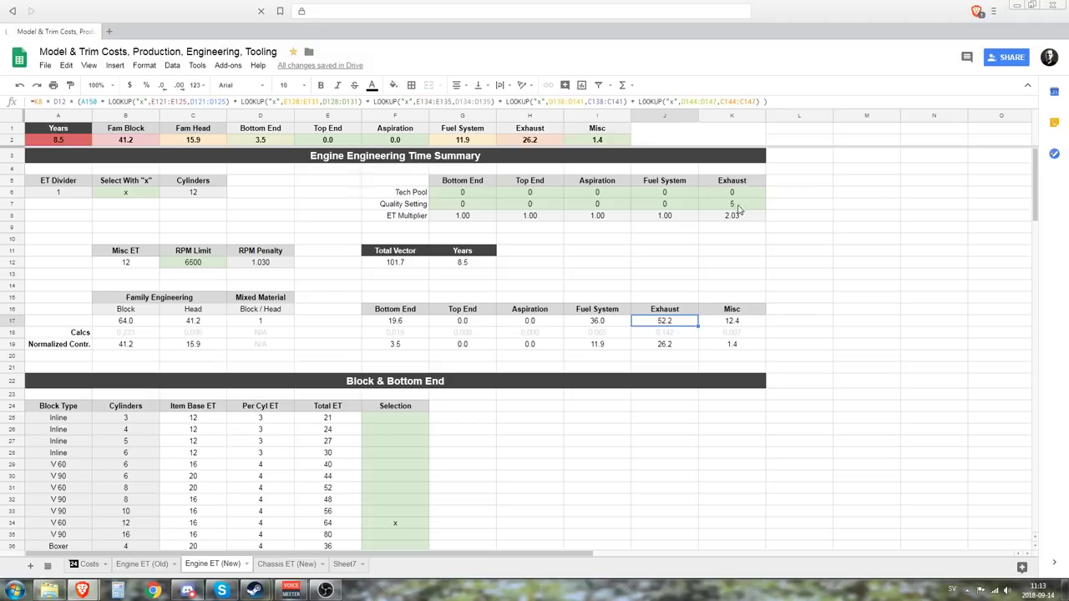
pyautogui.click(735, 205)
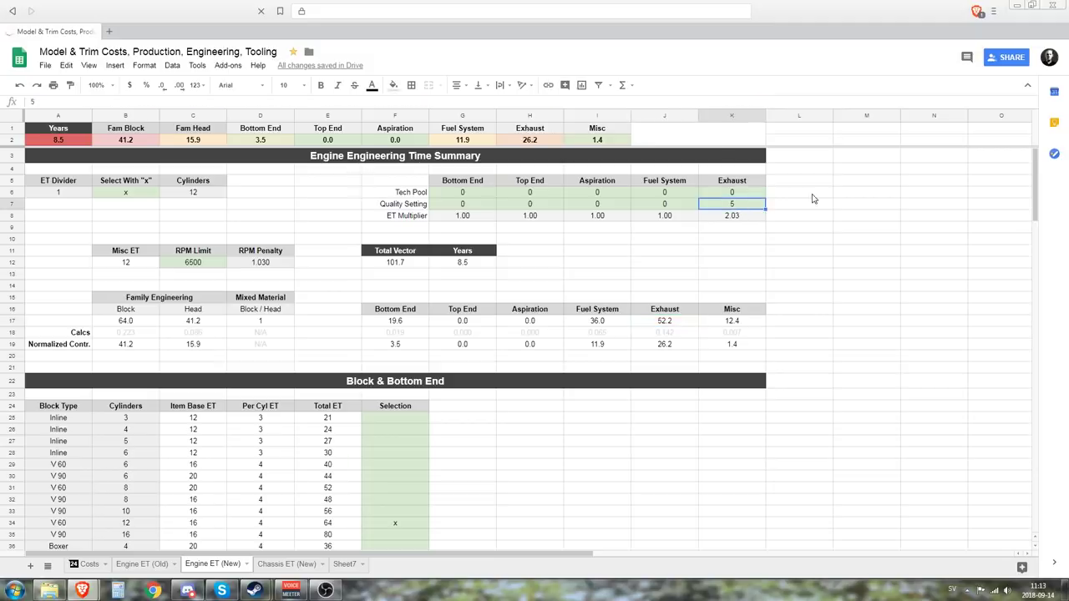
pyautogui.write('0')
pyautogui.press('Return')
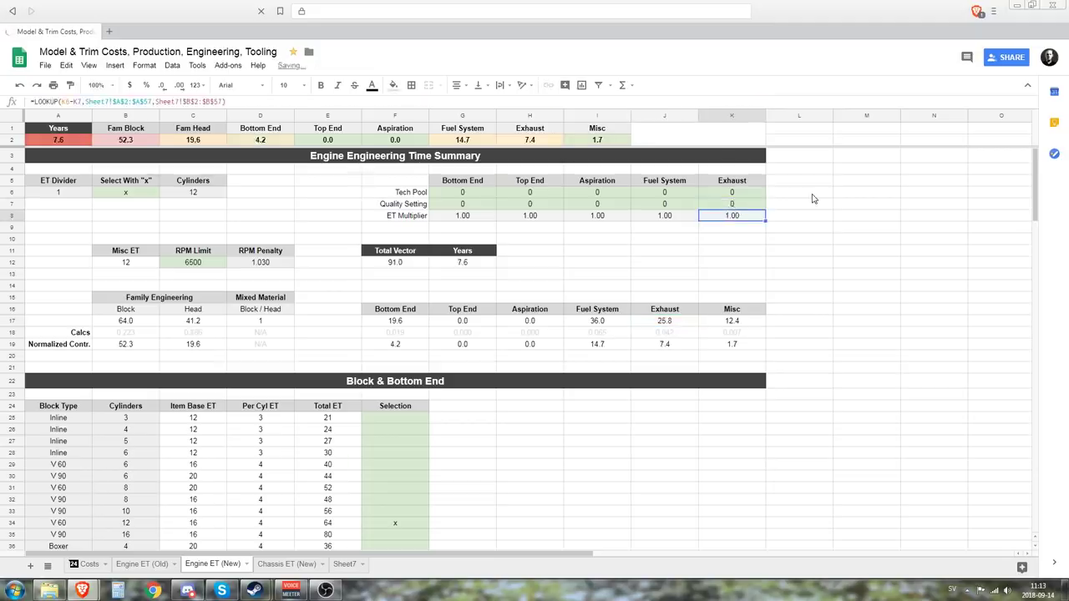
# Repeat the exhaust quality comparison by setting the Exhaust Quality Setting to 5 and returning it to 0
pyautogui.press('Up')
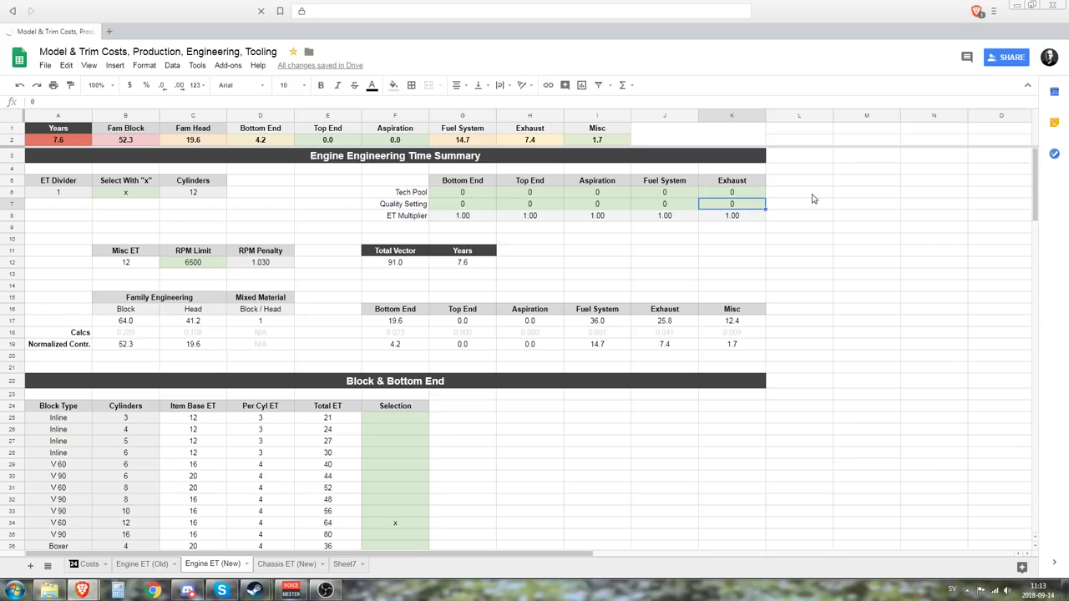
pyautogui.write('5')
pyautogui.press('Return')
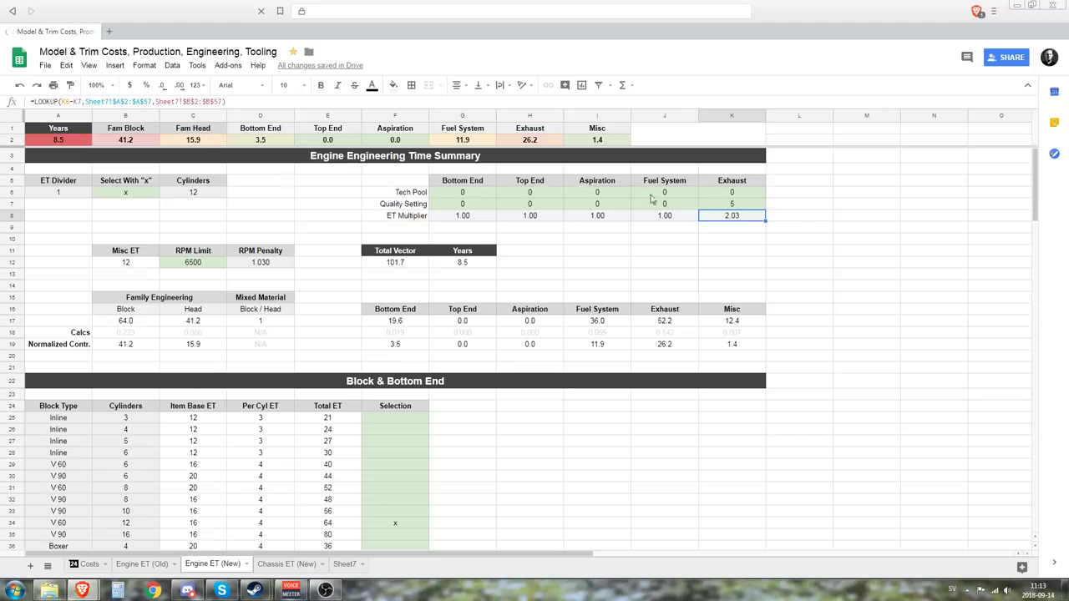
pyautogui.click(744, 207)
pyautogui.write('0')
pyautogui.press('Return')
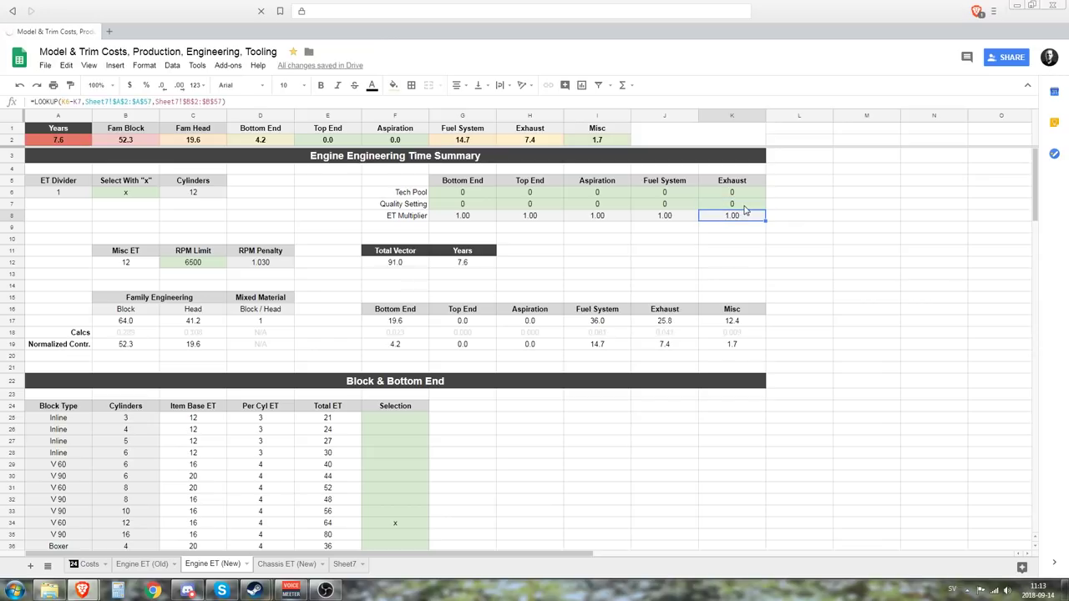
pyautogui.click(744, 206)
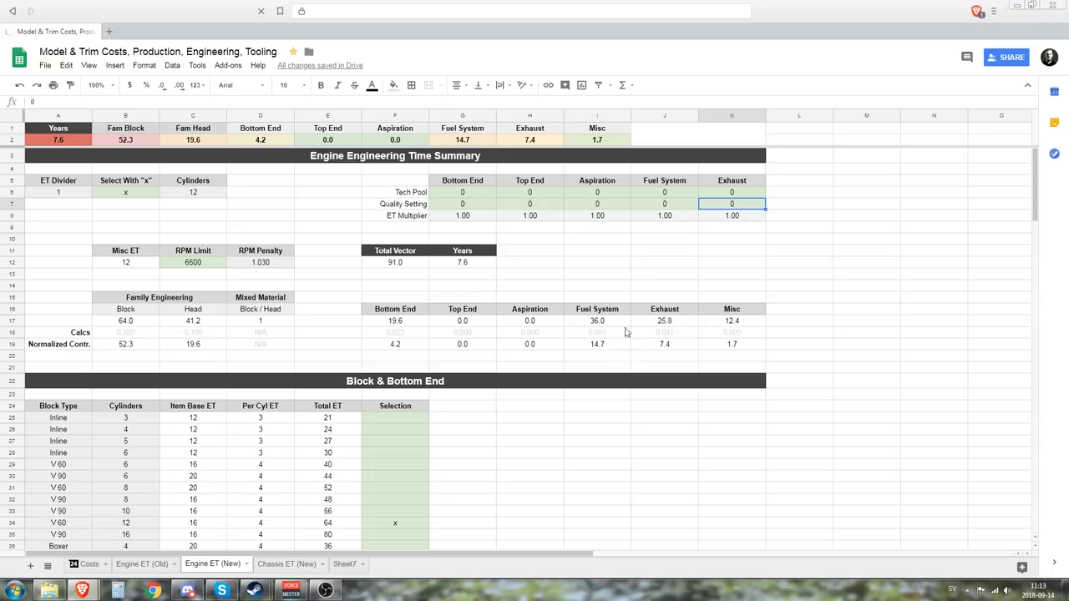
# Inspect the Exhaust ET formula, the Top End and Exhaust headings, and the Fuel System Quality Setting in the summary
pyautogui.click(676, 324)
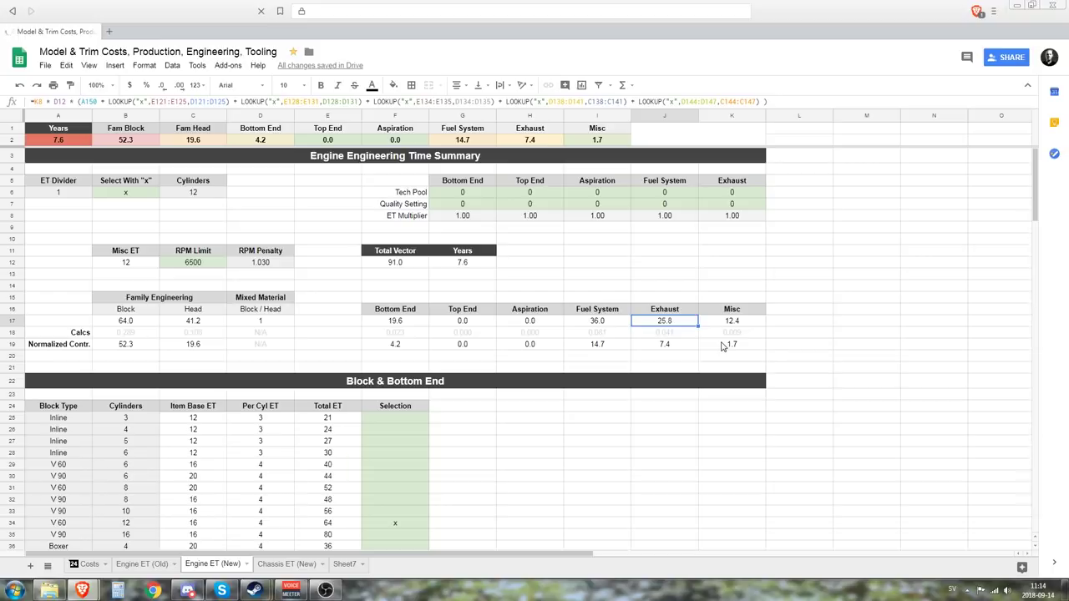
pyautogui.click(473, 315)
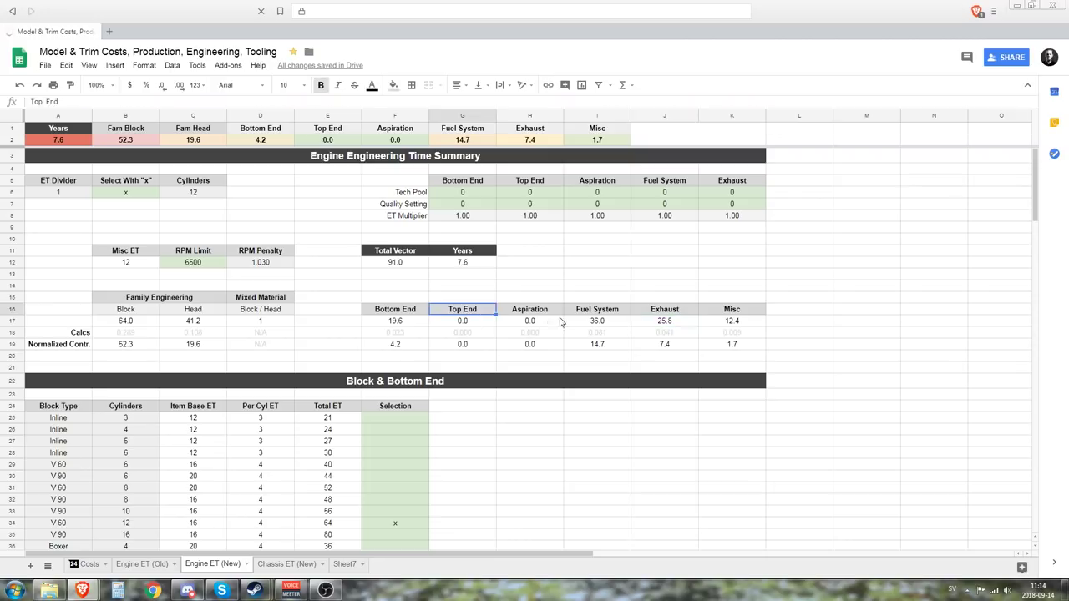
pyautogui.click(670, 313)
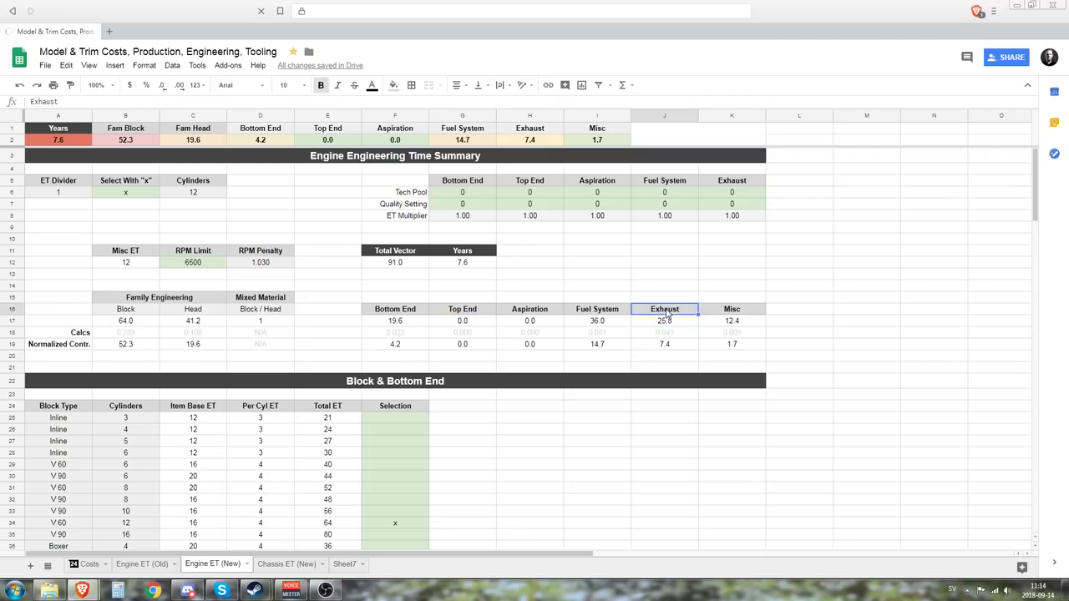
pyautogui.click(681, 207)
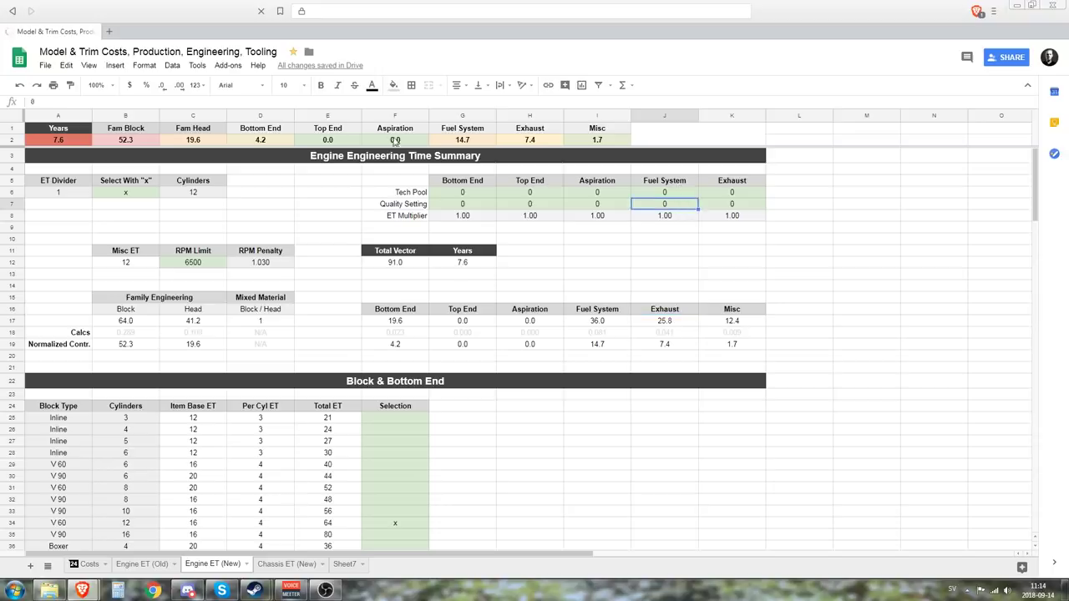
# Try a Bottom End Quality Setting of 5 in the Engine Engineering Time Summary, and undo the change
pyautogui.click(469, 205)
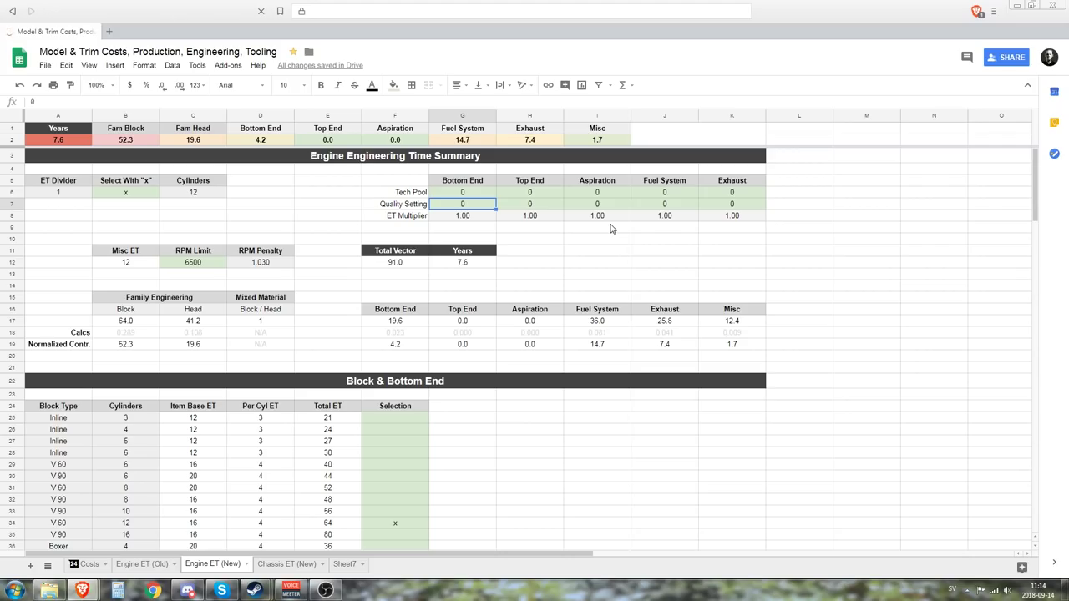
pyautogui.write('5')
pyautogui.press('Return')
pyautogui.press('Up')
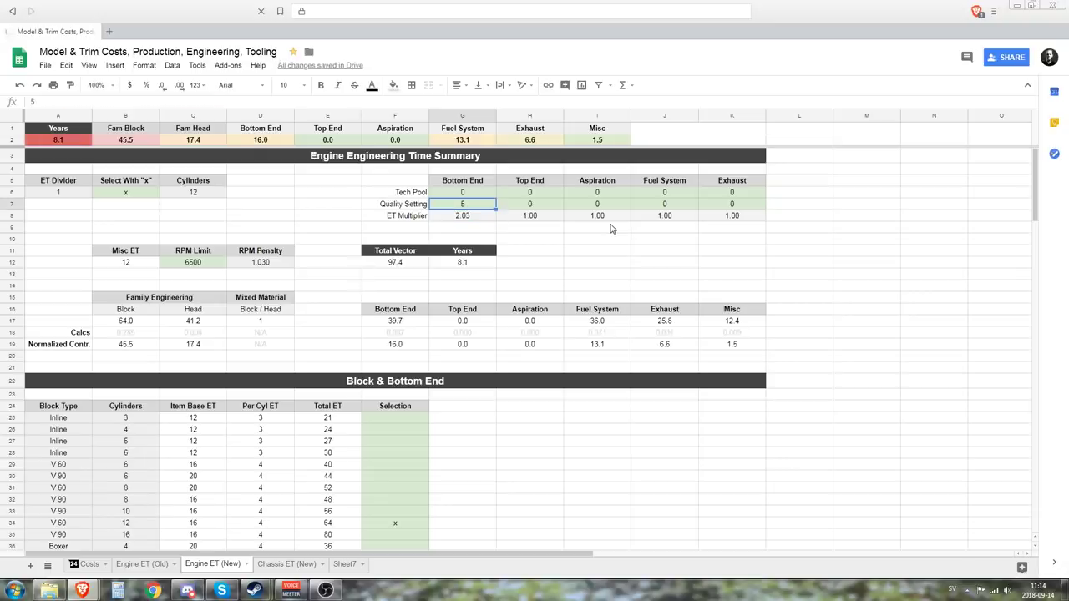
pyautogui.hotkey('ctrl', 'z')
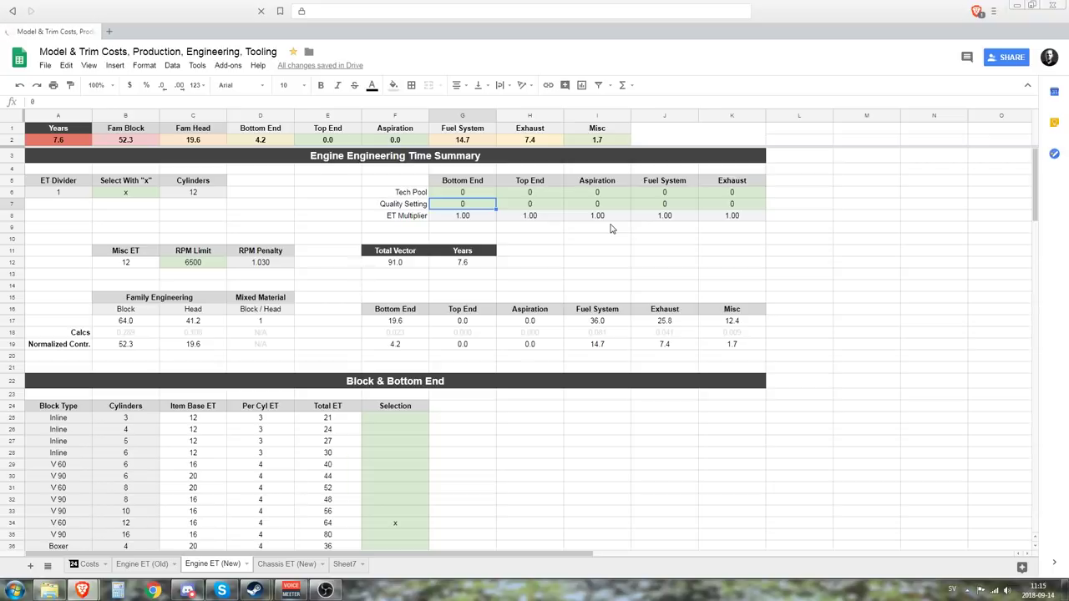
pyautogui.click(395, 274)
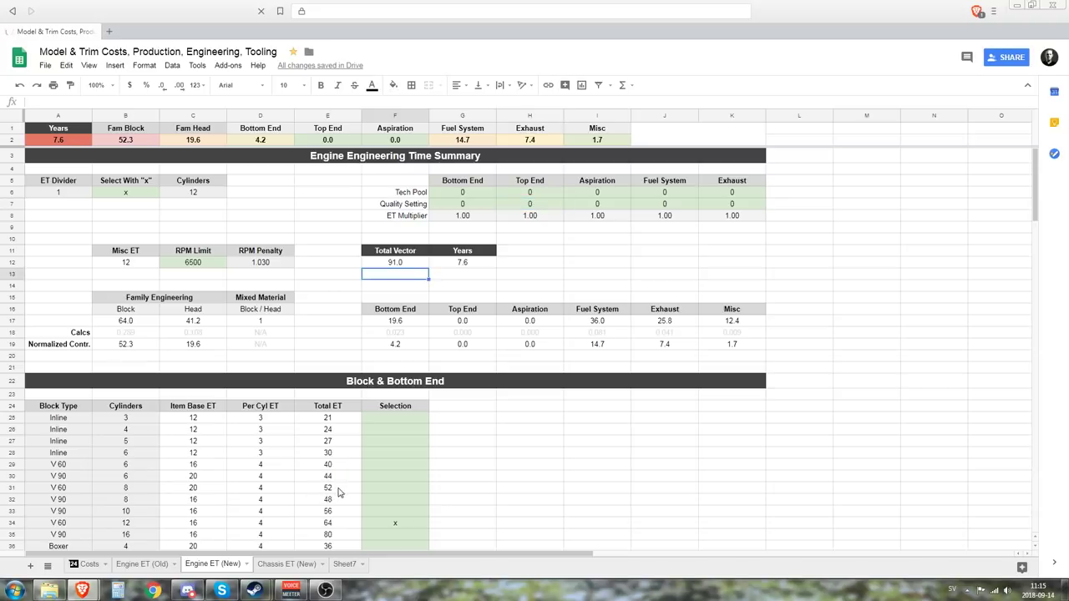
# View the Chassis ET (New) sheet, look back at Engine ET (New), and return to the chassis sheet
pyautogui.click(287, 564)
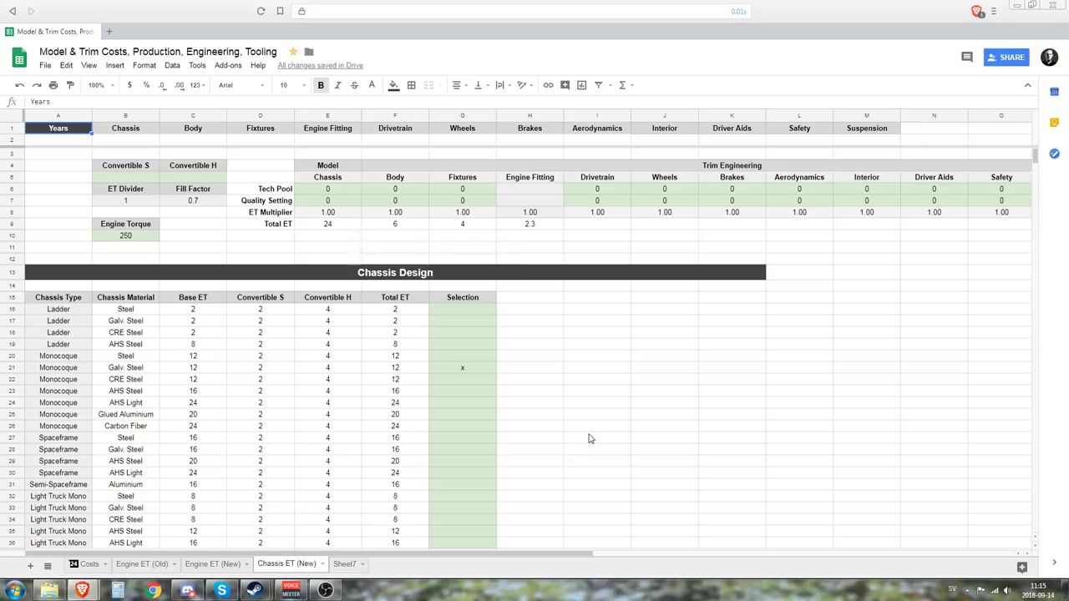
pyautogui.click(216, 565)
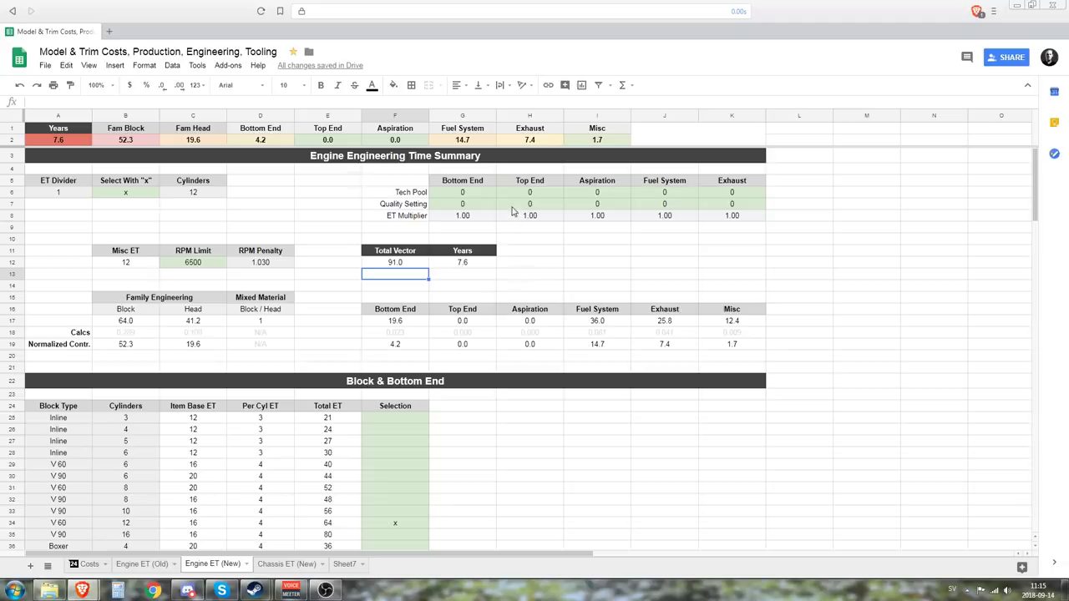
pyautogui.hotkey('ctrl', 'pagedown')
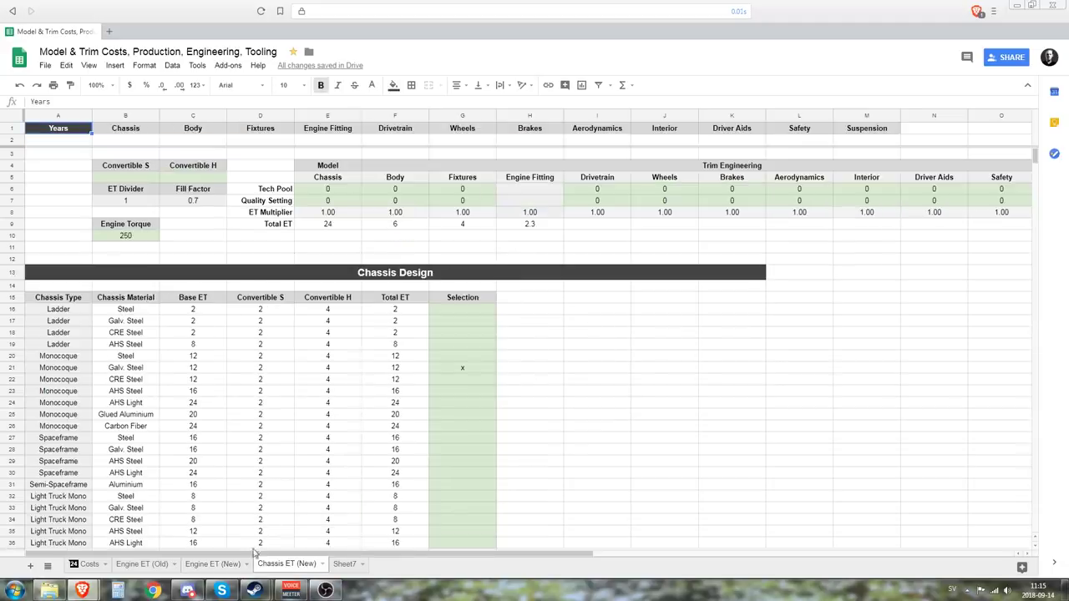